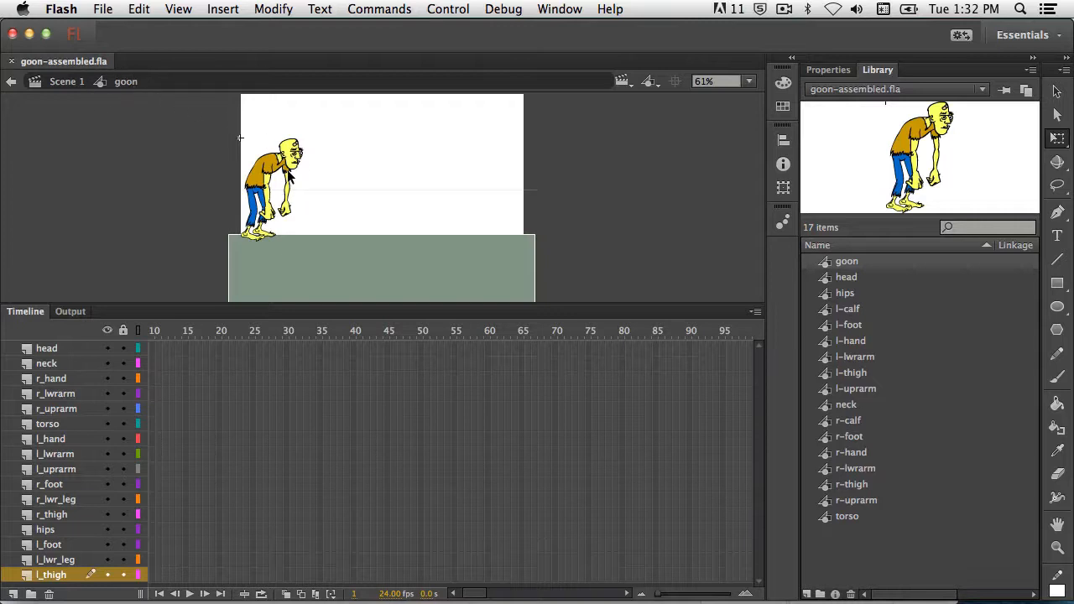
- Return to Scene 1 and reopen the goon symbol from frame 1 for in-place editing
click(74, 84)
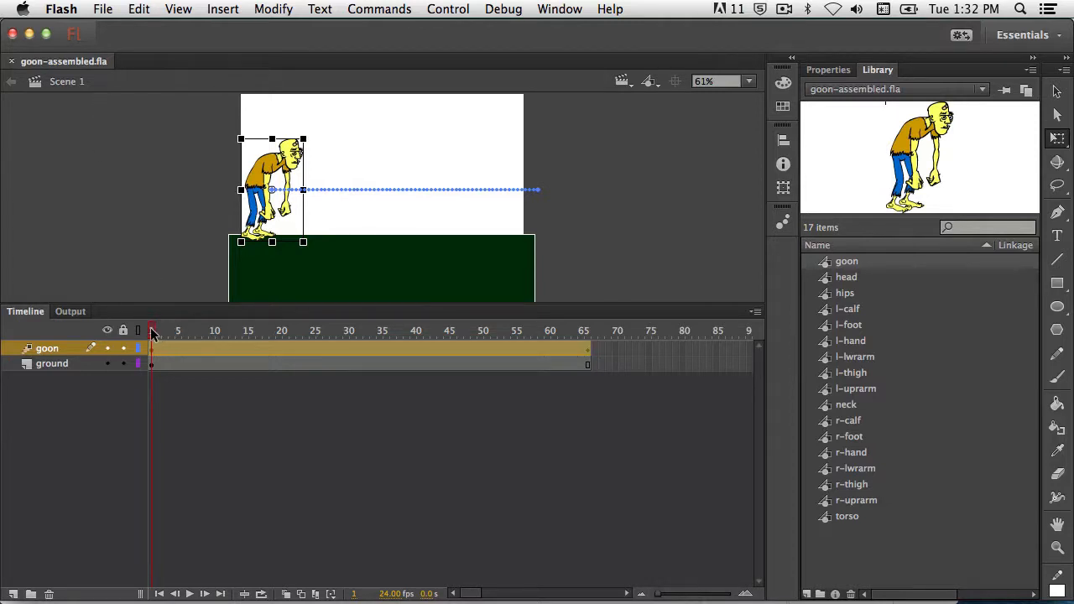
mouse_move(151, 334)
mouse_down()
mouse_move(588, 346)
mouse_move(132, 334)
mouse_up()
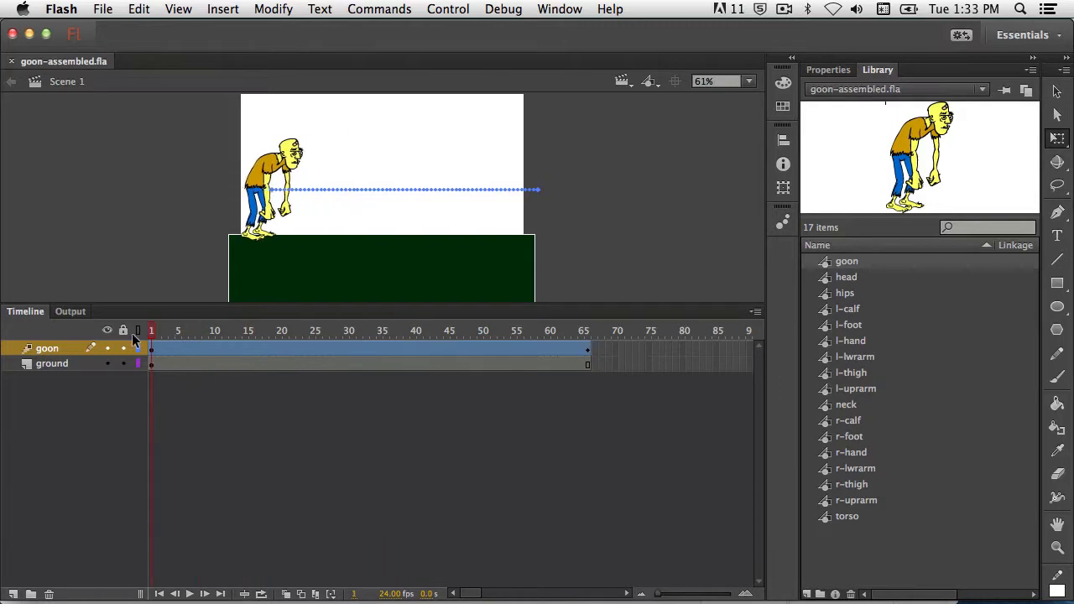
click(129, 346)
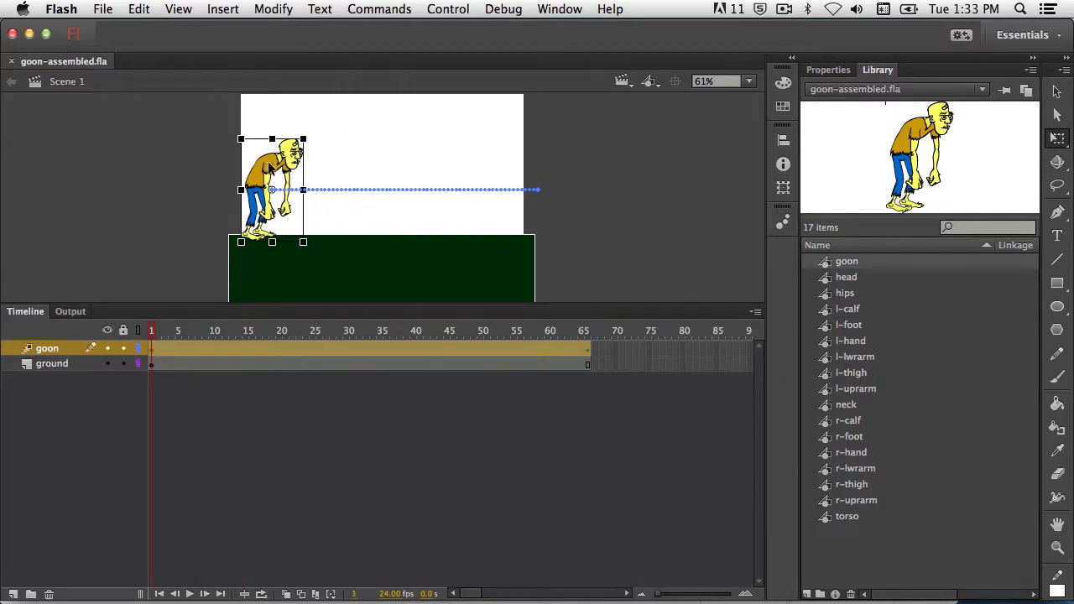
double_click(270, 166)
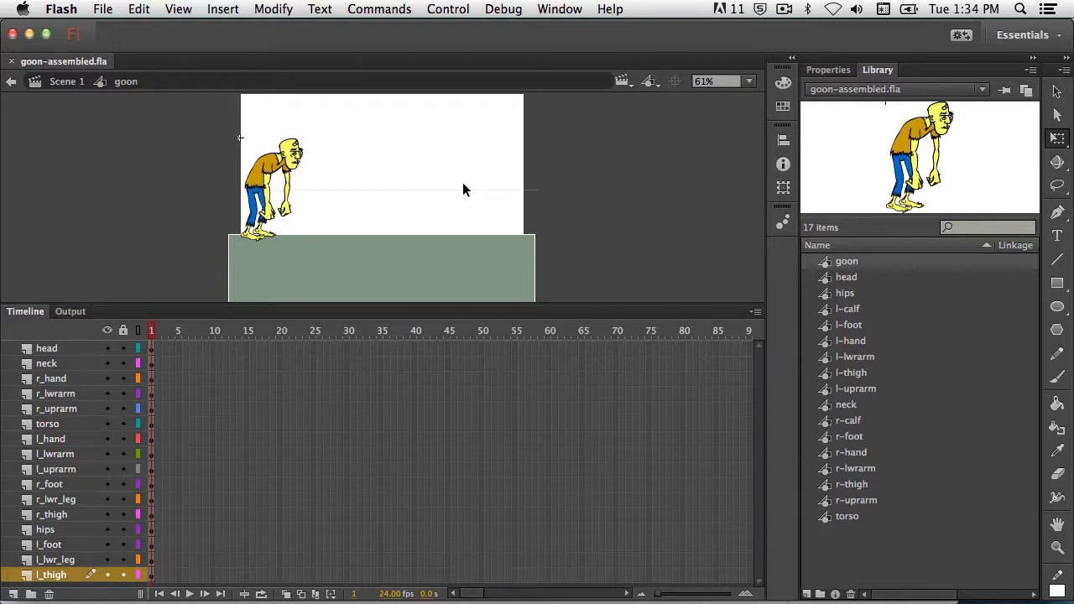
- Select the goon's head with the Free Transform tool
click(1058, 138)
click(295, 157)
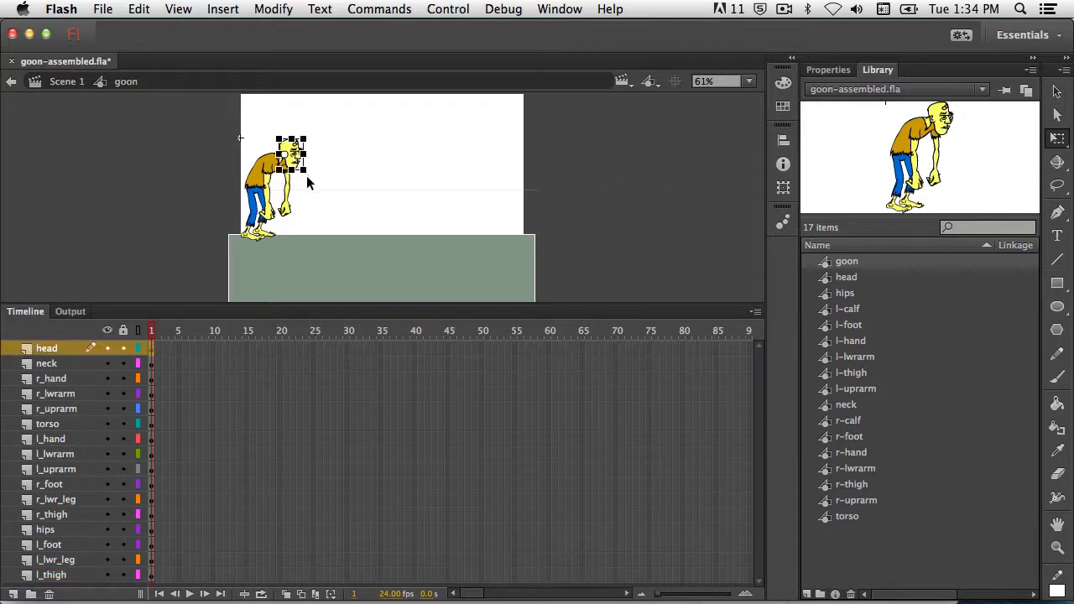
mouse_move(308, 183)
mouse_down()
mouse_move(317, 164)
mouse_move(308, 183)
mouse_up()
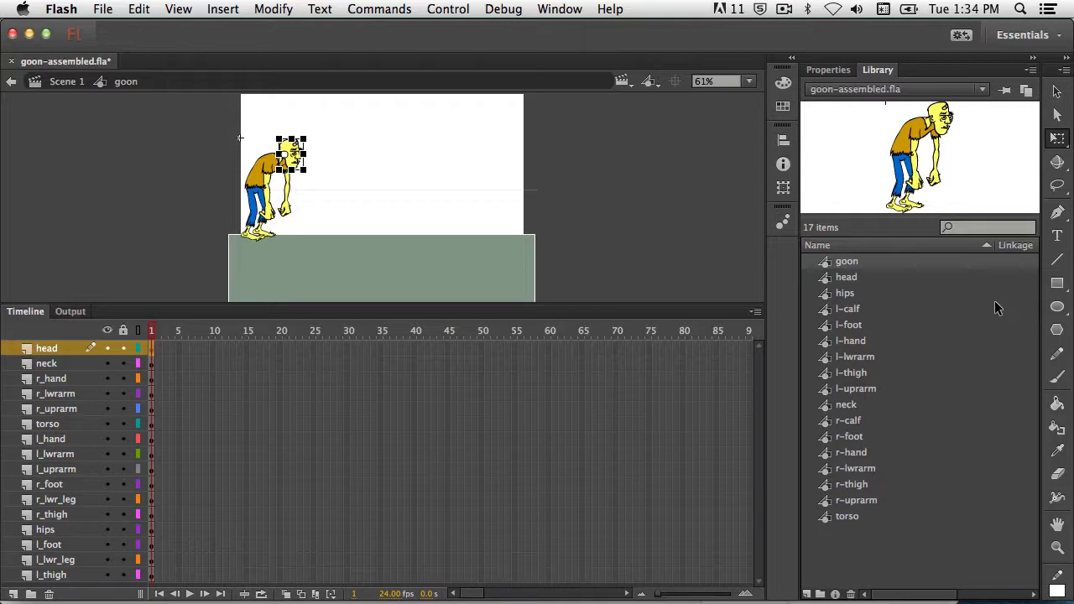
click(1064, 64)
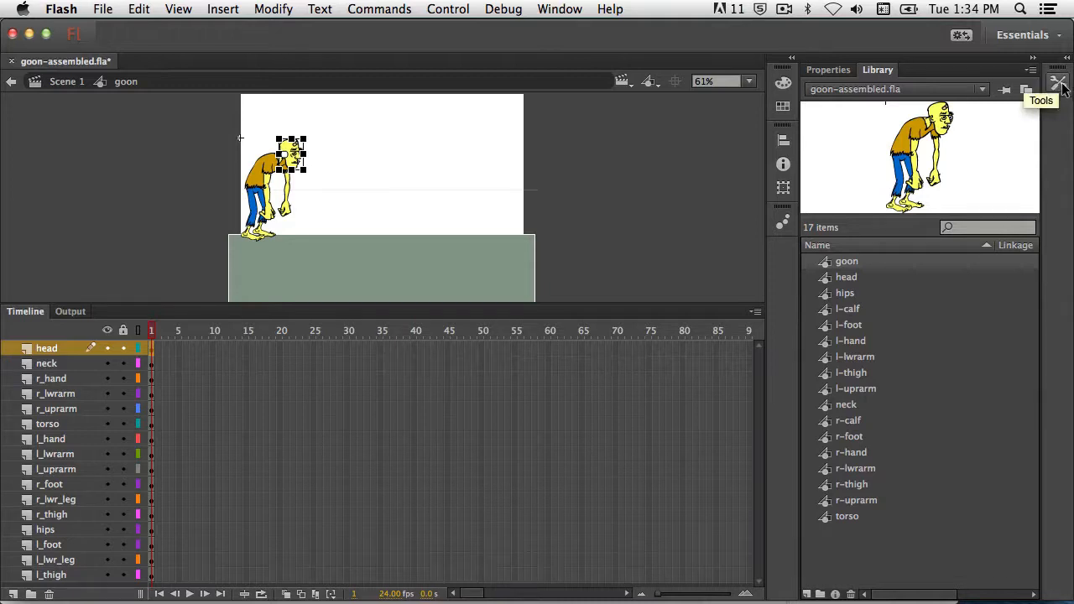
click(1059, 84)
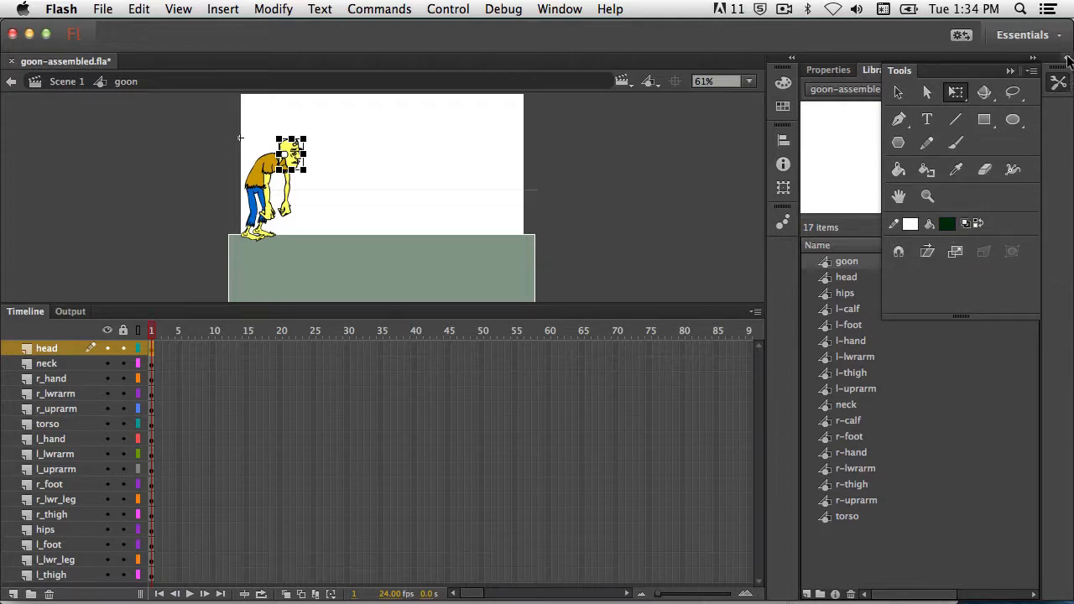
drag(1067, 61, 1066, 62)
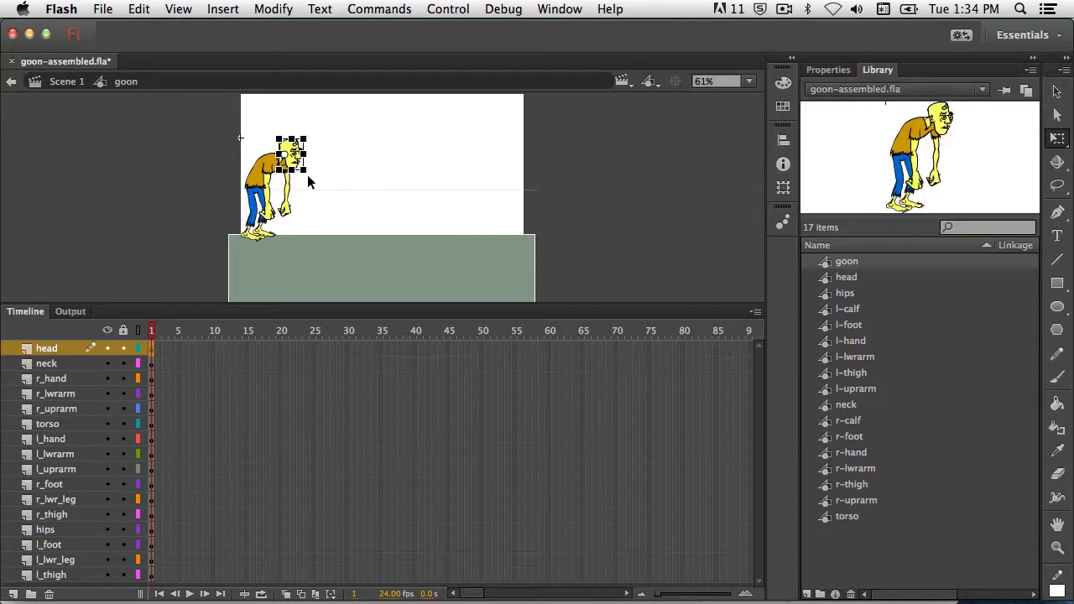
- Magnify the stage to 200% and enlarge the stage area so the whole goon figure fits in view
mouse_move(308, 181)
mouse_down()
mouse_move(314, 174)
mouse_move(305, 180)
mouse_move(316, 200)
mouse_up()
click(748, 81)
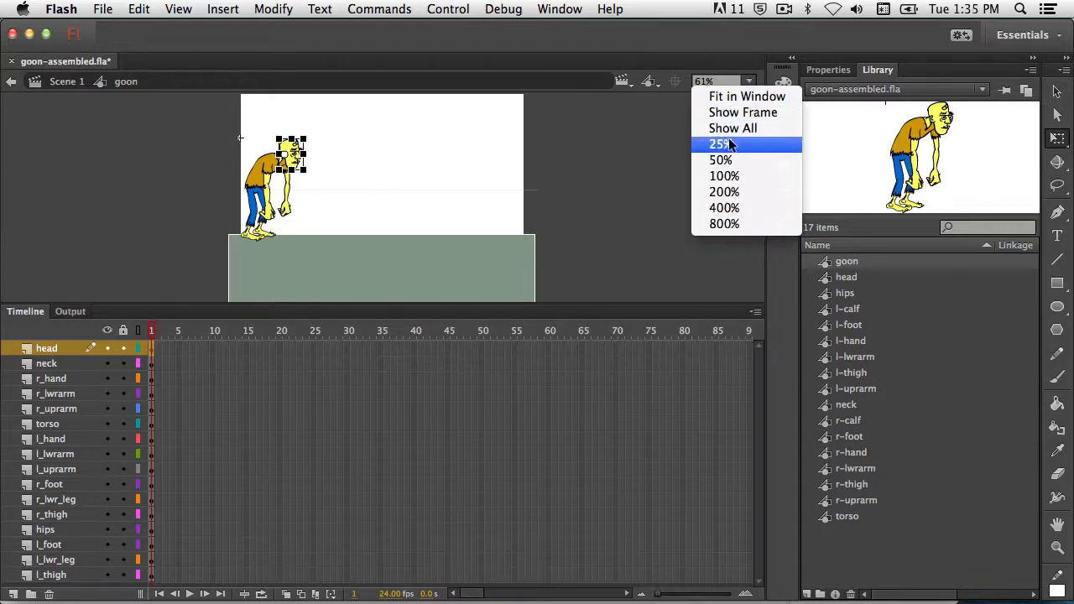
click(726, 193)
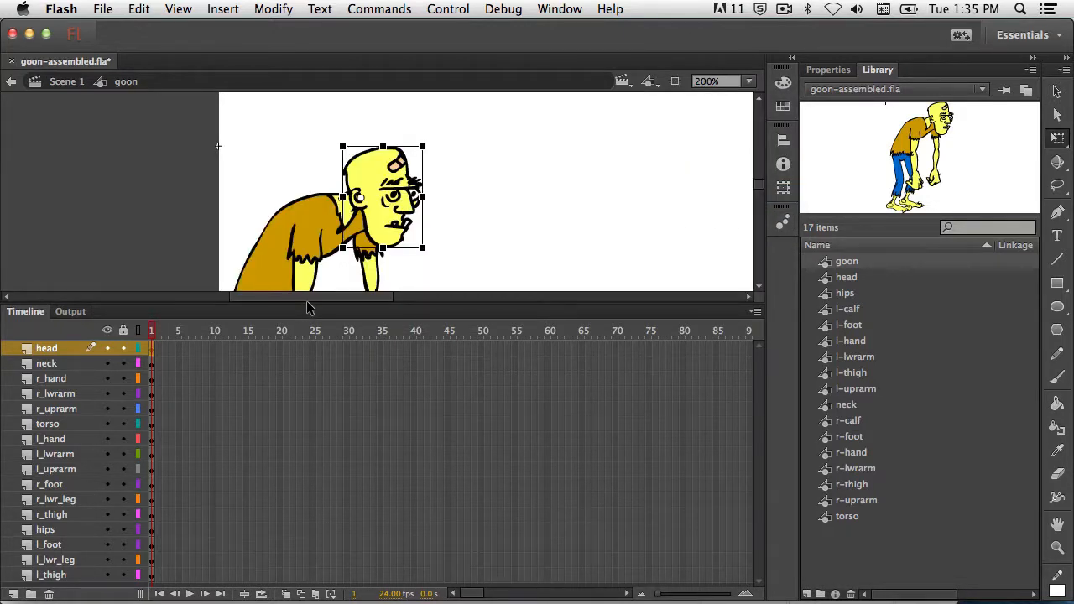
drag(307, 309, 329, 504)
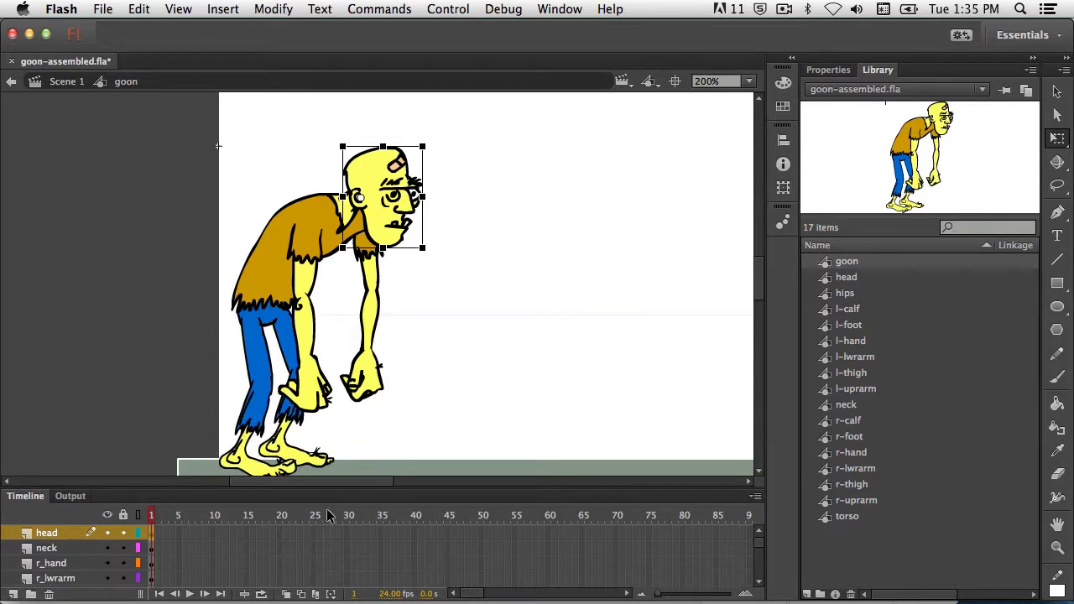
scroll(761, 283, down, 2)
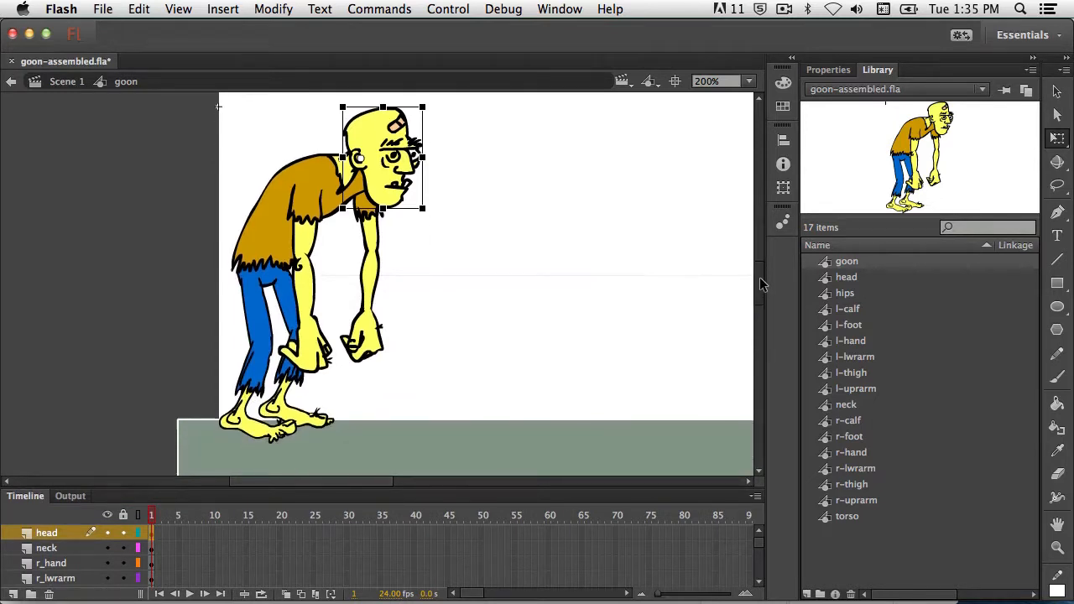
scroll(761, 284, up, 1)
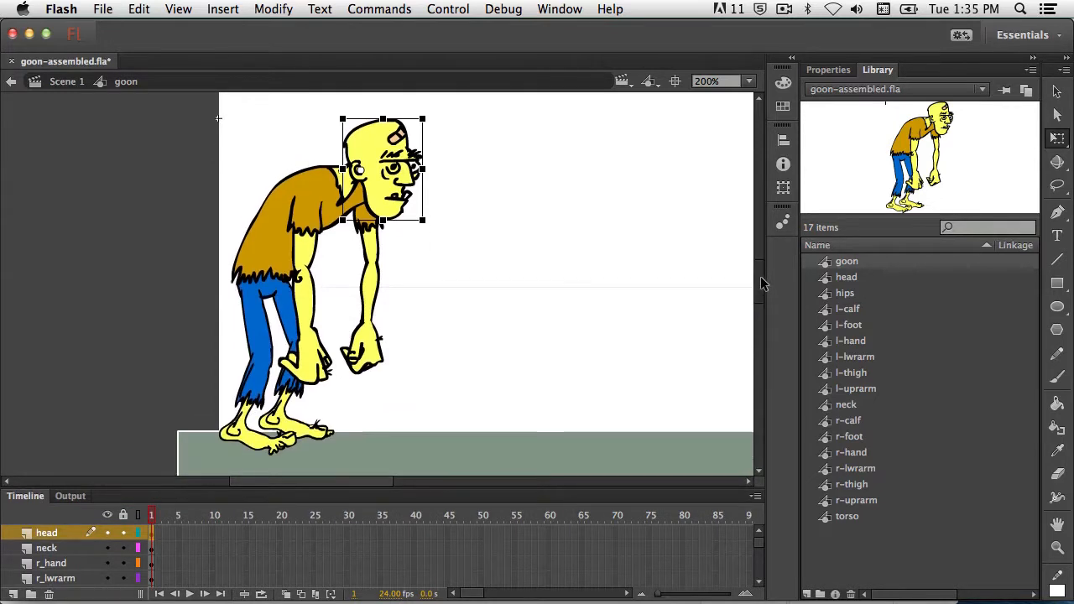
- Select the right thigh, lower leg and foot together, set their pivot at the hip joint and rotate the leg backward
click(254, 339)
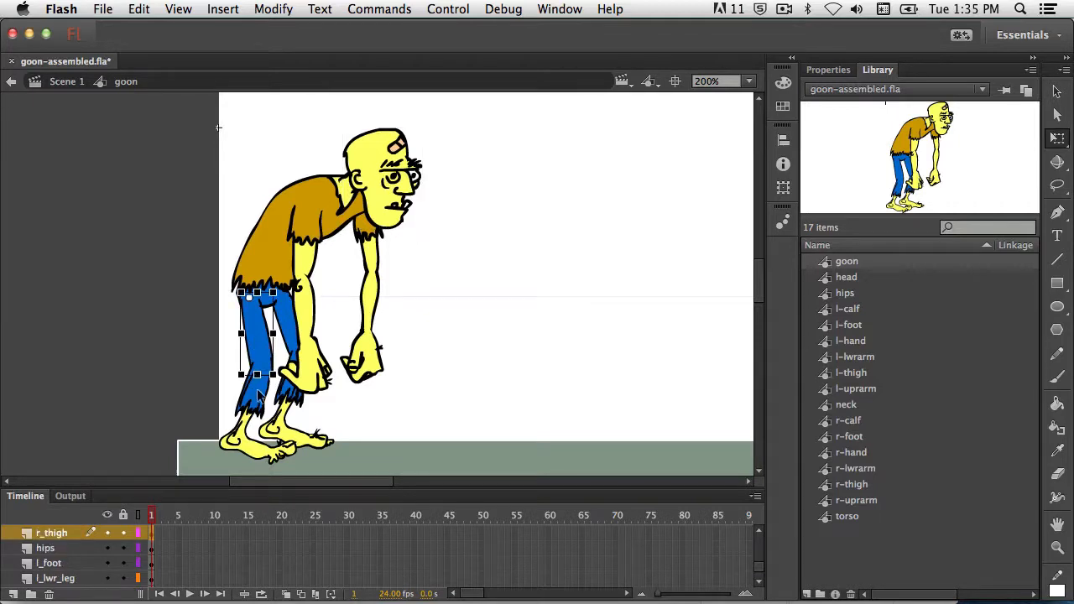
click(257, 401)
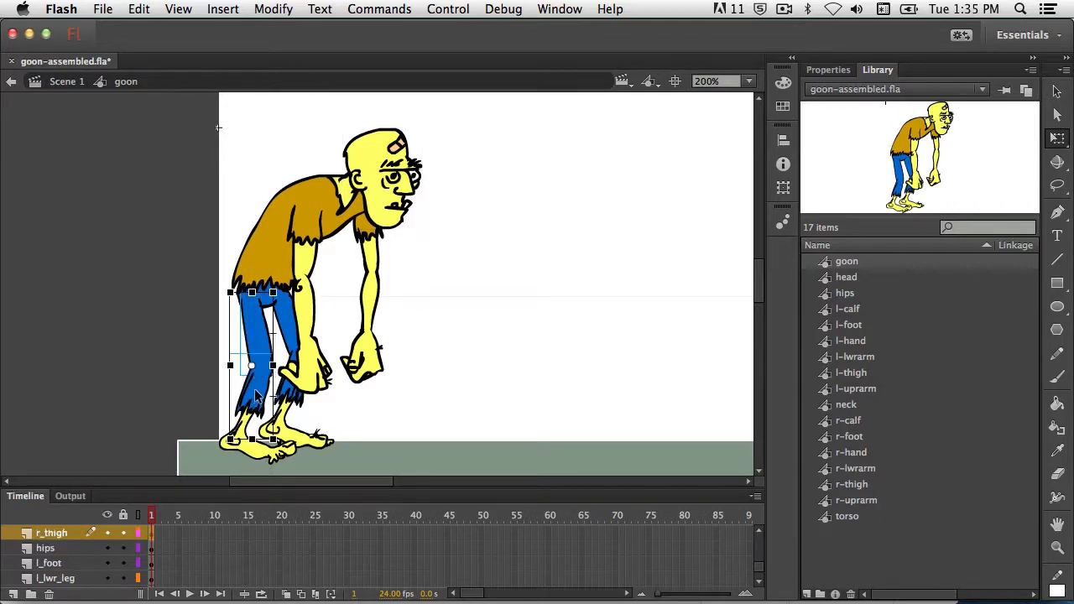
click(256, 455)
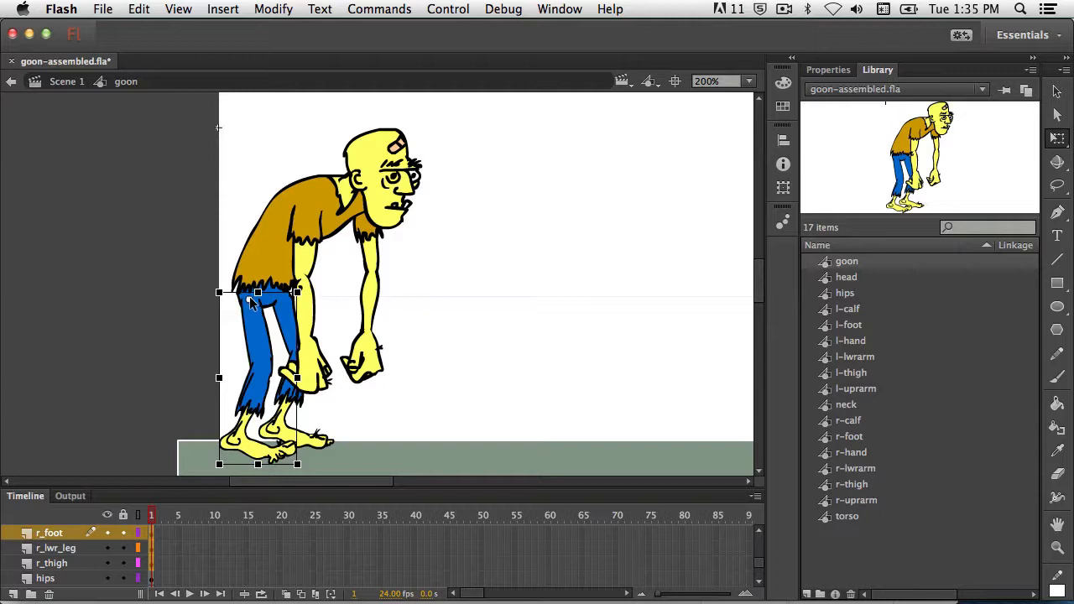
mouse_move(252, 303)
mouse_down()
mouse_move(262, 336)
mouse_move(250, 299)
mouse_up()
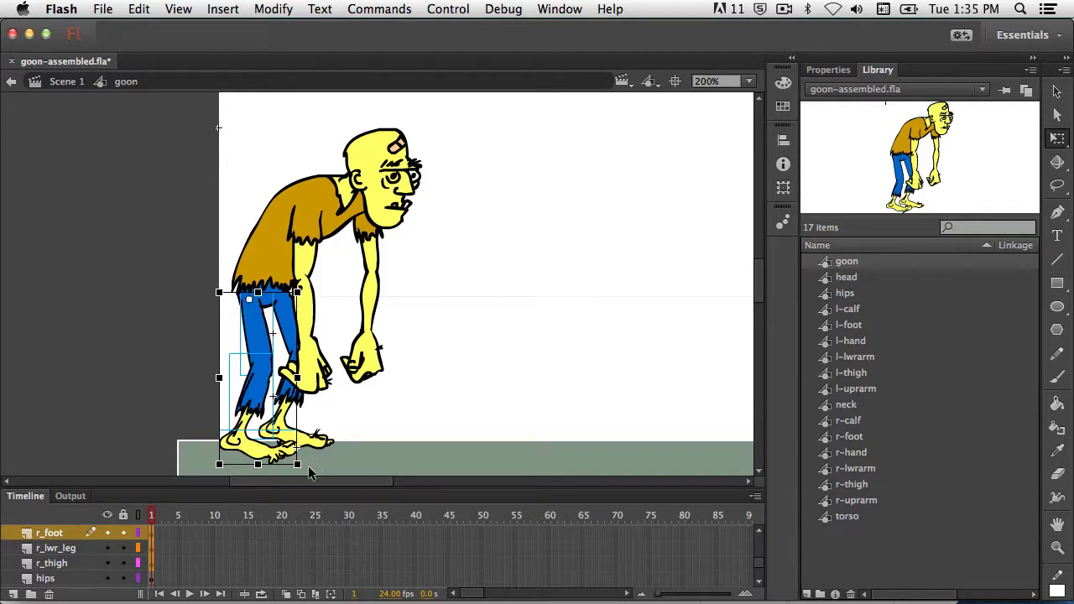
drag(307, 471, 263, 468)
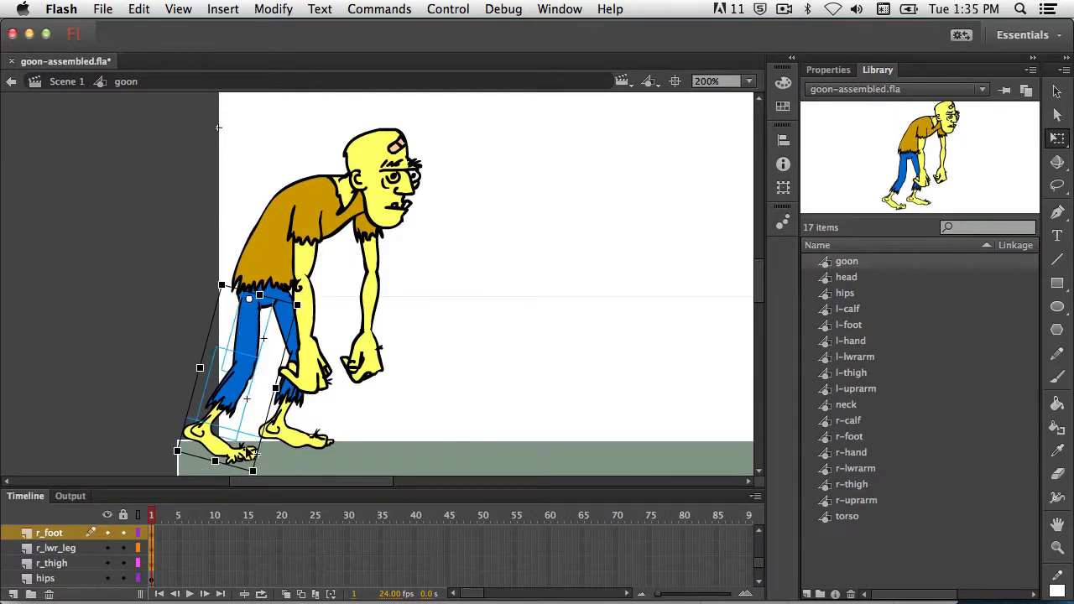
- Rotate the right foot by itself about the ankle so it lies flat on the ground
click(273, 464)
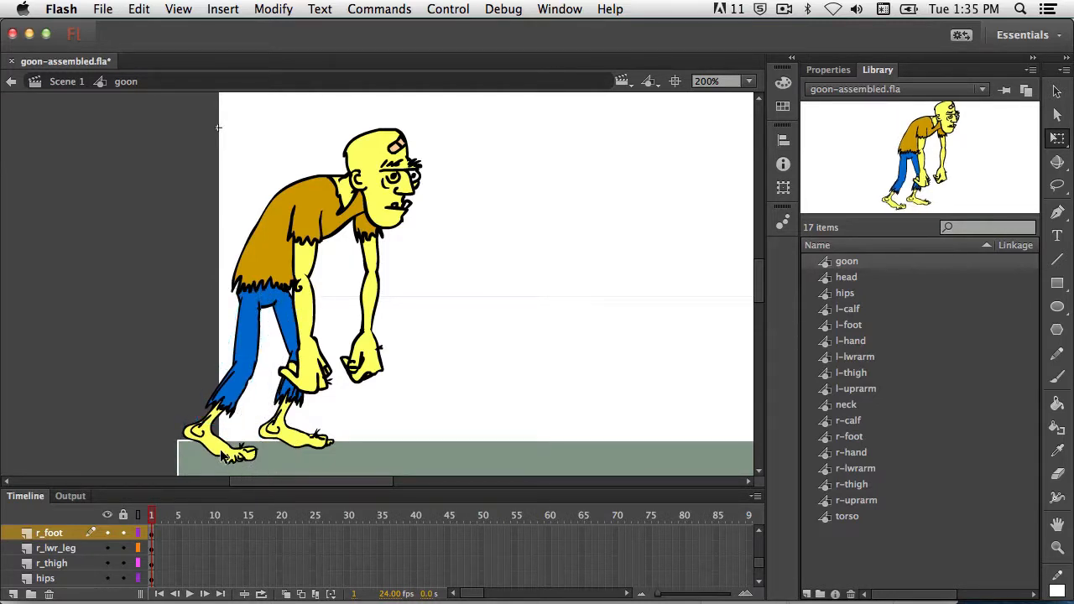
click(222, 454)
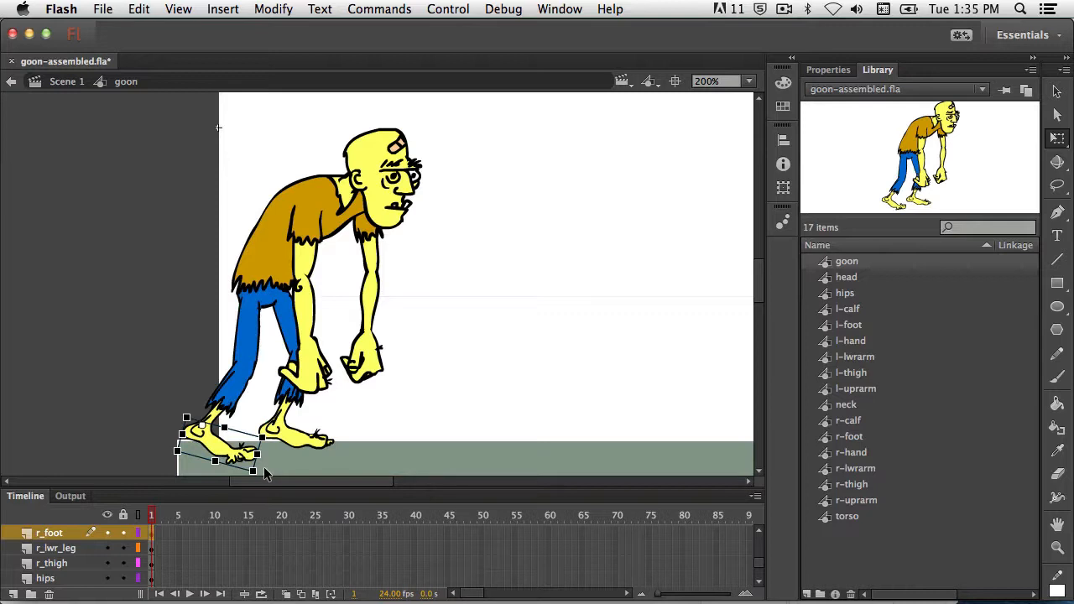
drag(265, 474, 277, 457)
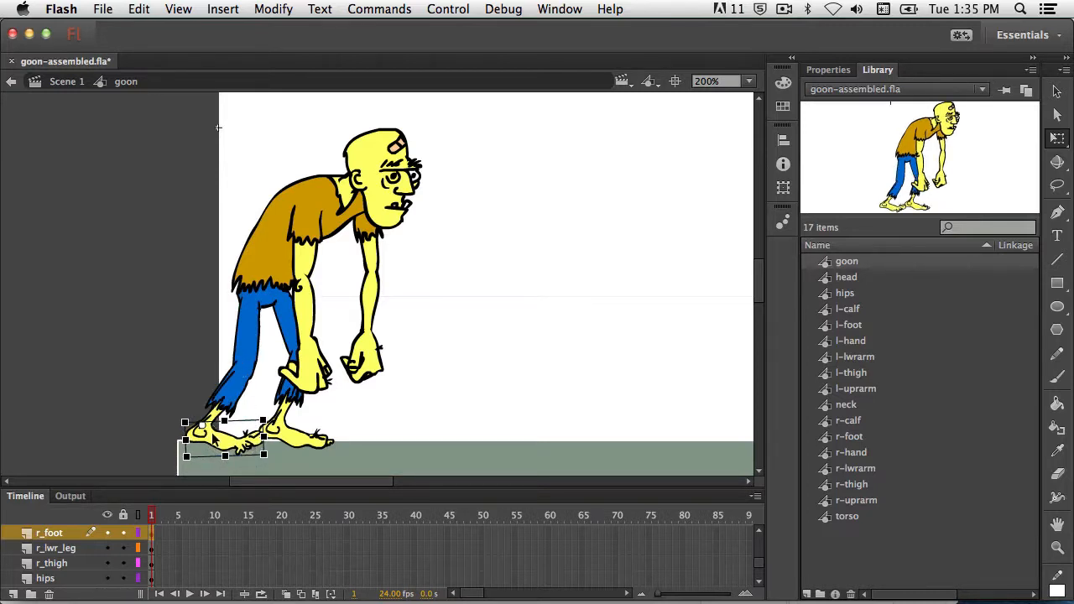
- Select the right foot, lower leg and thigh together and move the whole leg down slightly
click(239, 391)
click(249, 347)
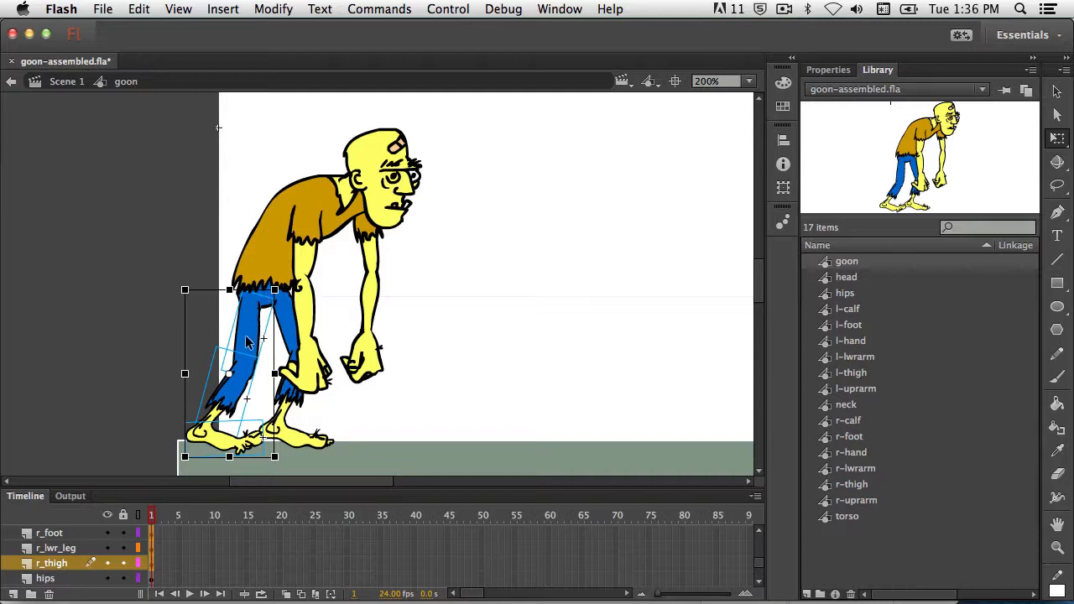
drag(246, 340, 248, 356)
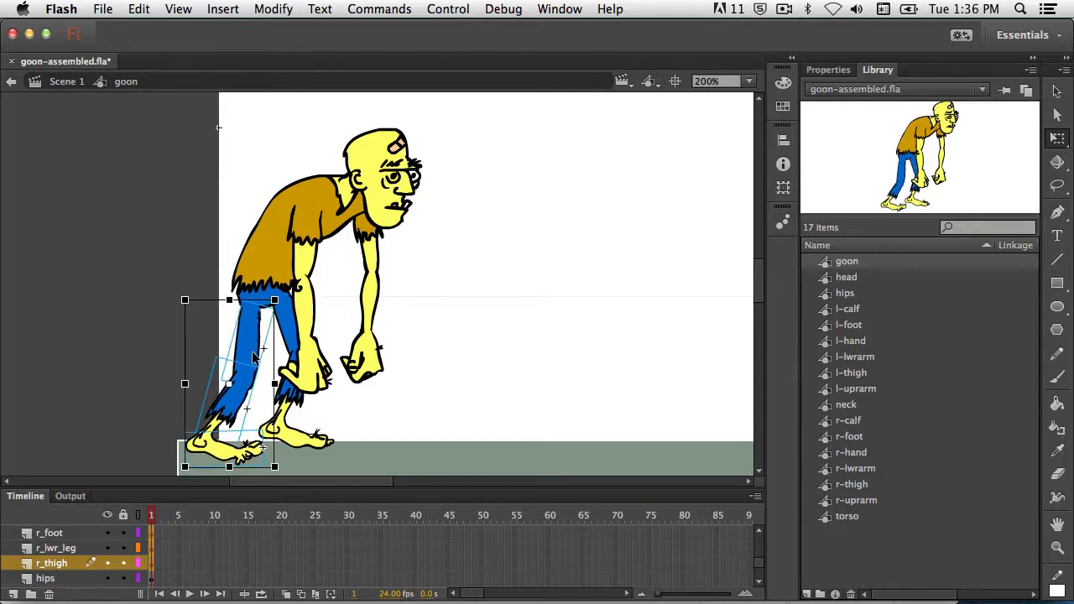
- Undo the right leg's move, rotations and pivot change
key(super+z)
key(super+z)
key(super+z)
key(super+z)
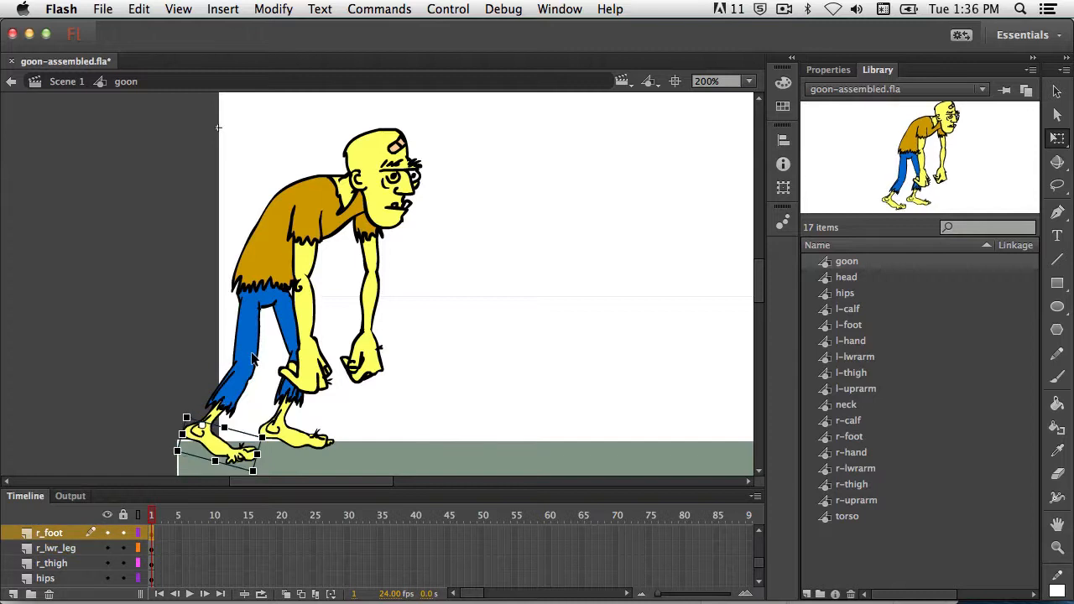
key(super+z)
key(super+z)
key(super+z)
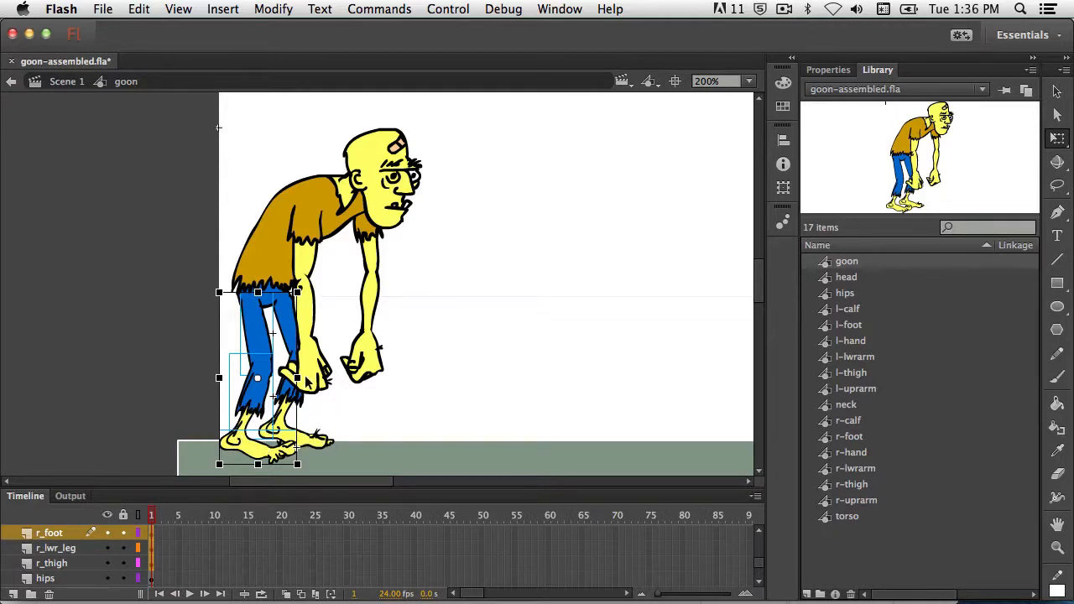
- Move the right foot backward and the left foot forward along the ground to set a stride stance
click(345, 395)
click(252, 452)
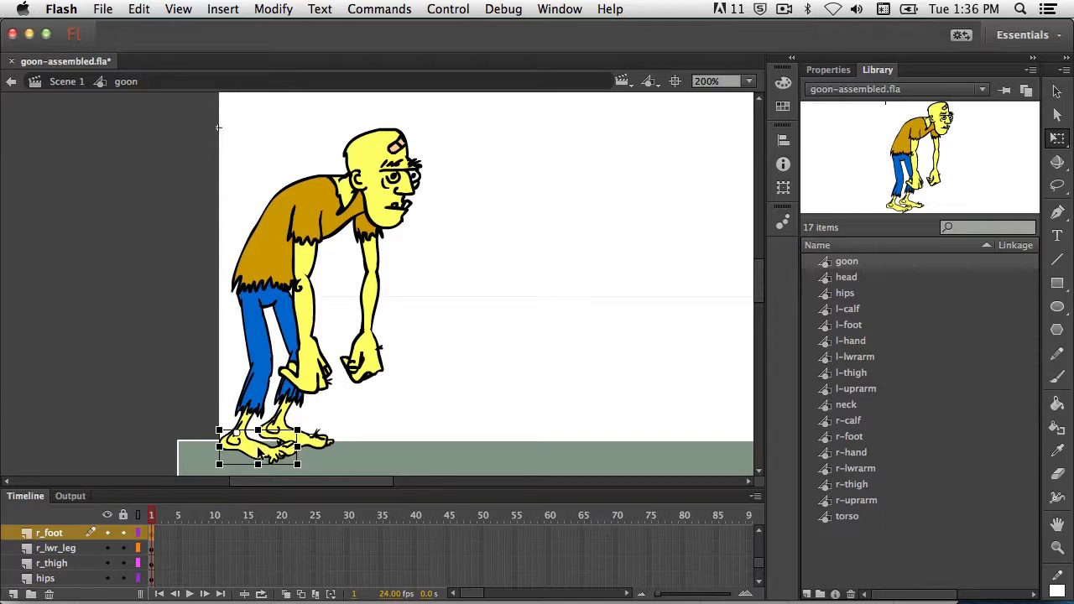
drag(259, 453, 235, 456)
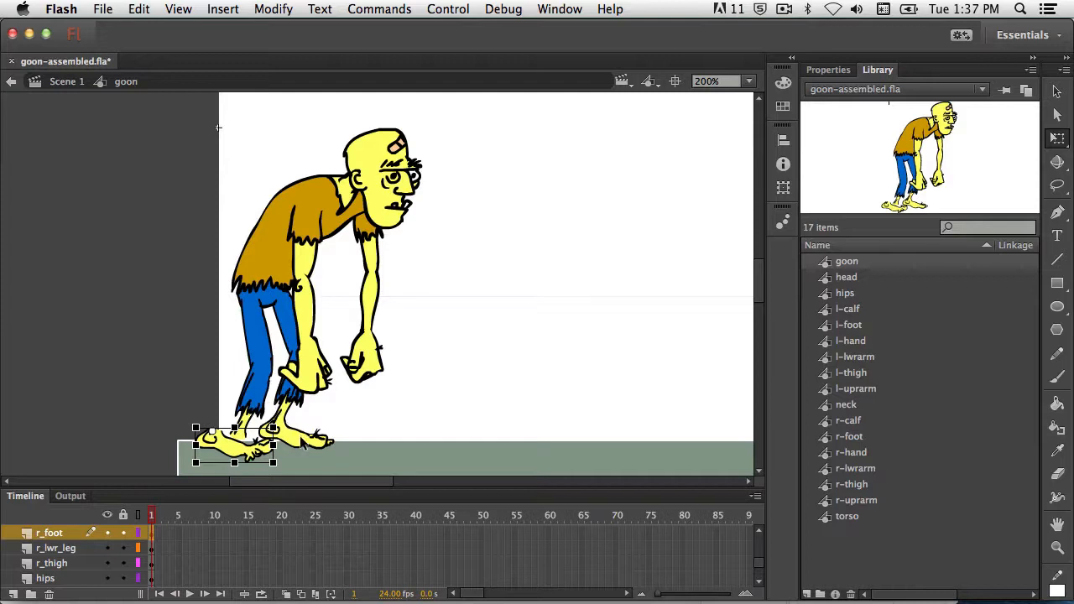
click(298, 445)
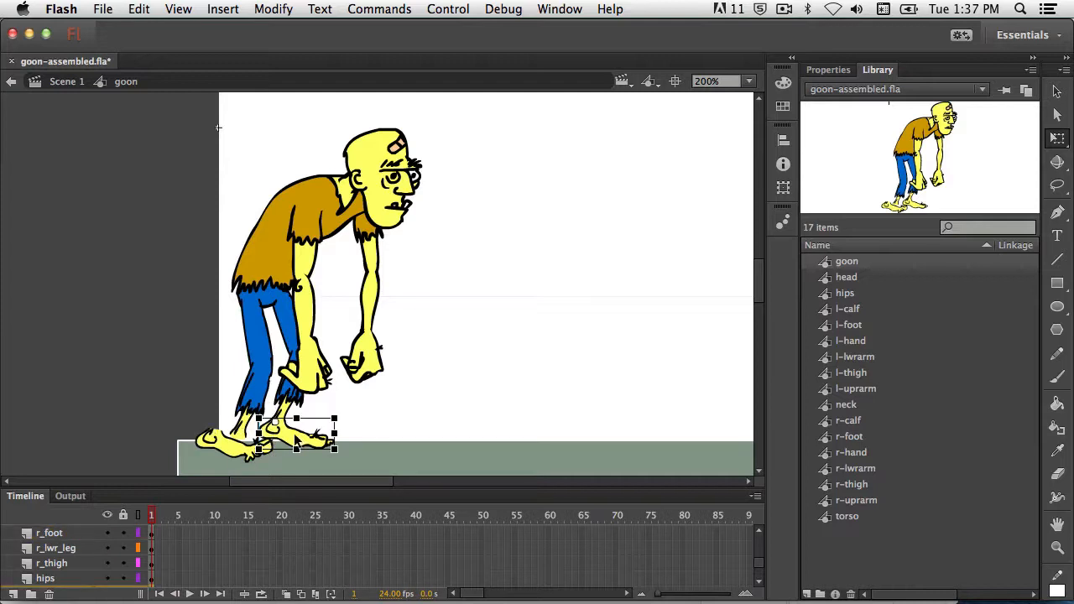
drag(296, 442, 323, 447)
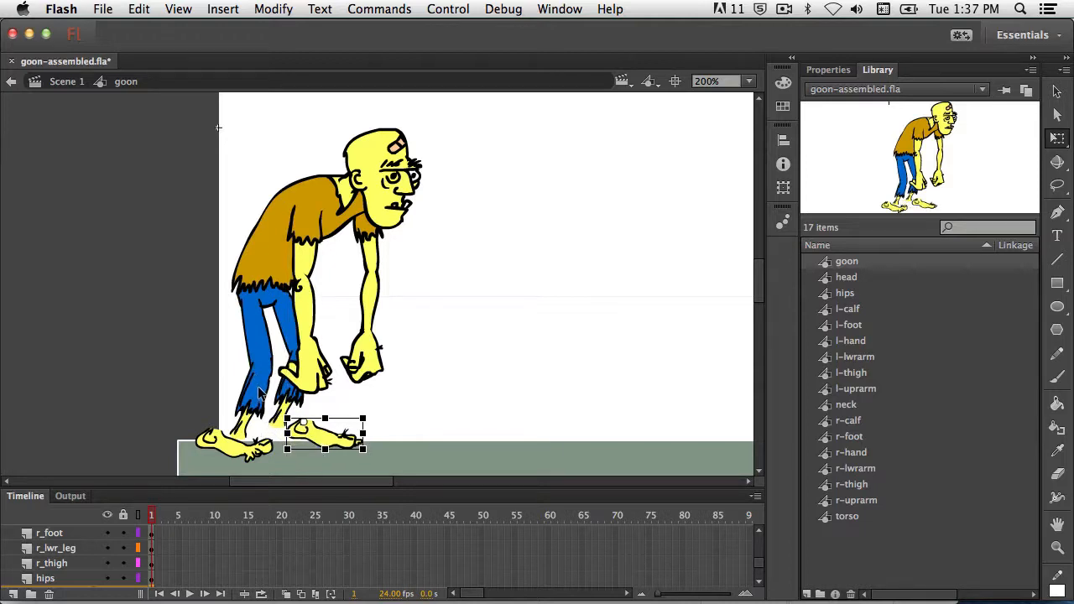
- Lower the hips slightly and rotate the right thigh and lower leg backward about the hip joint to meet the foot
click(269, 305)
drag(271, 303, 271, 312)
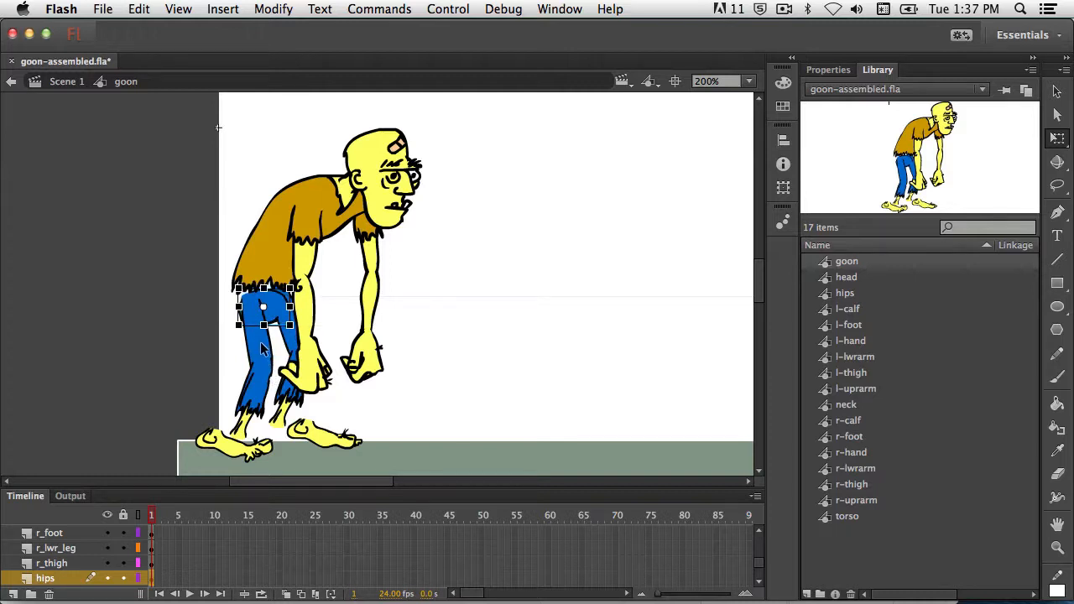
click(262, 348)
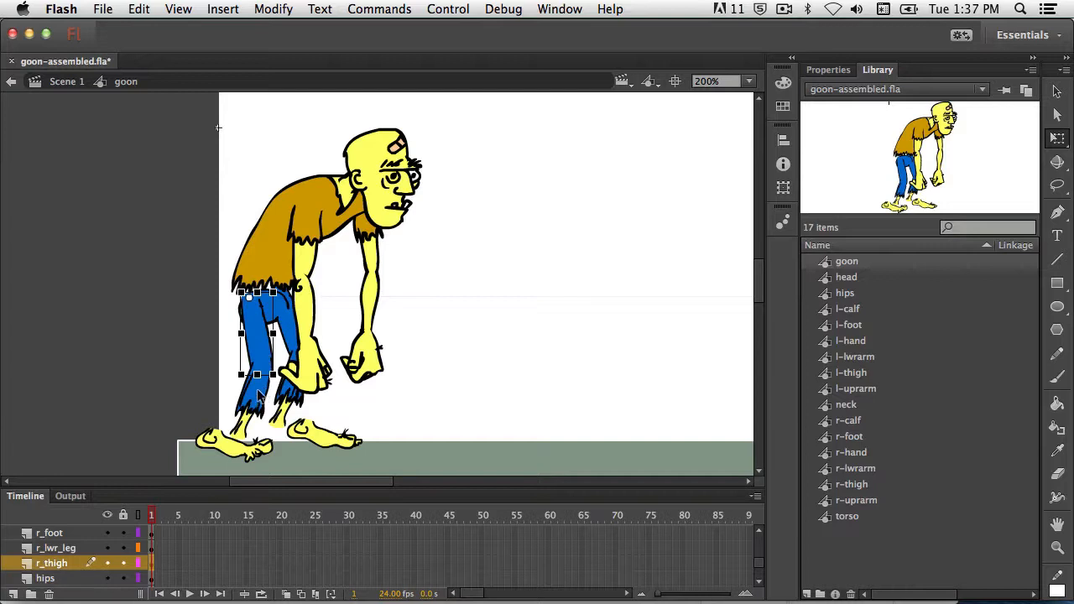
click(260, 398)
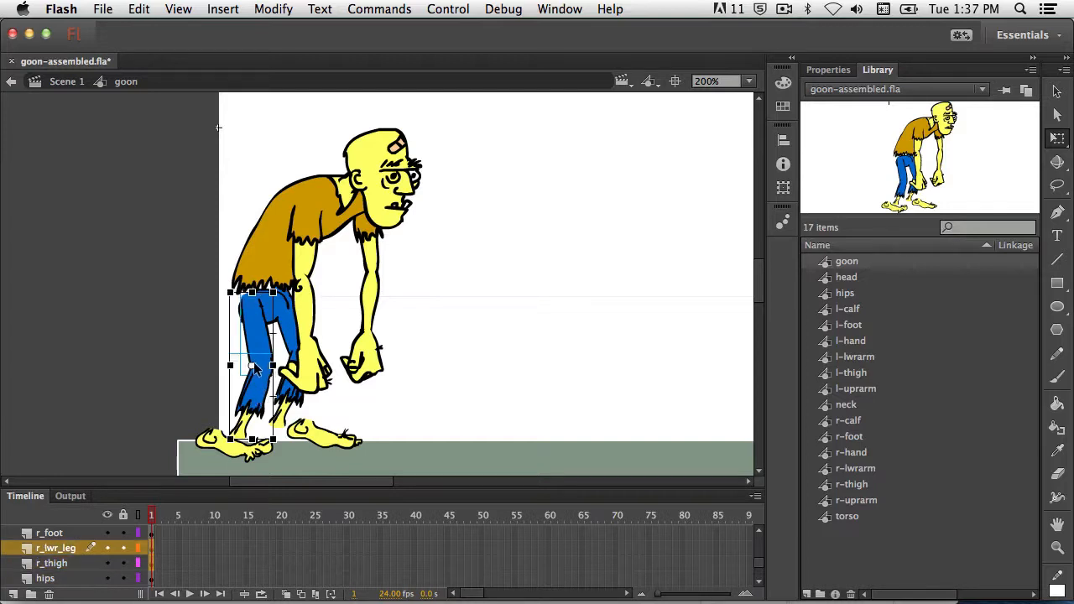
drag(253, 369, 252, 300)
drag(278, 449, 257, 450)
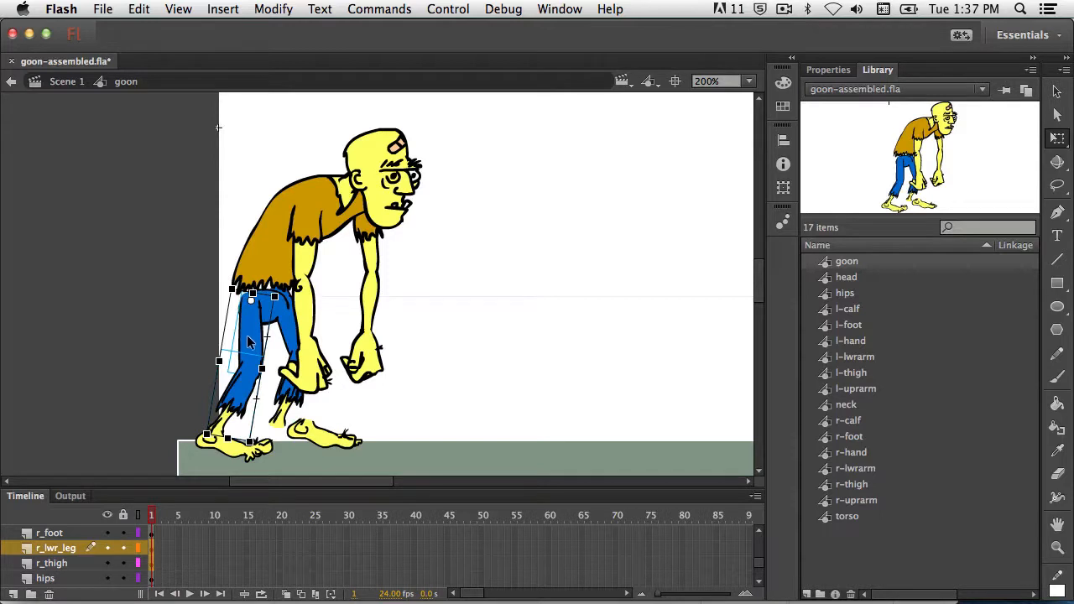
drag(248, 337, 246, 335)
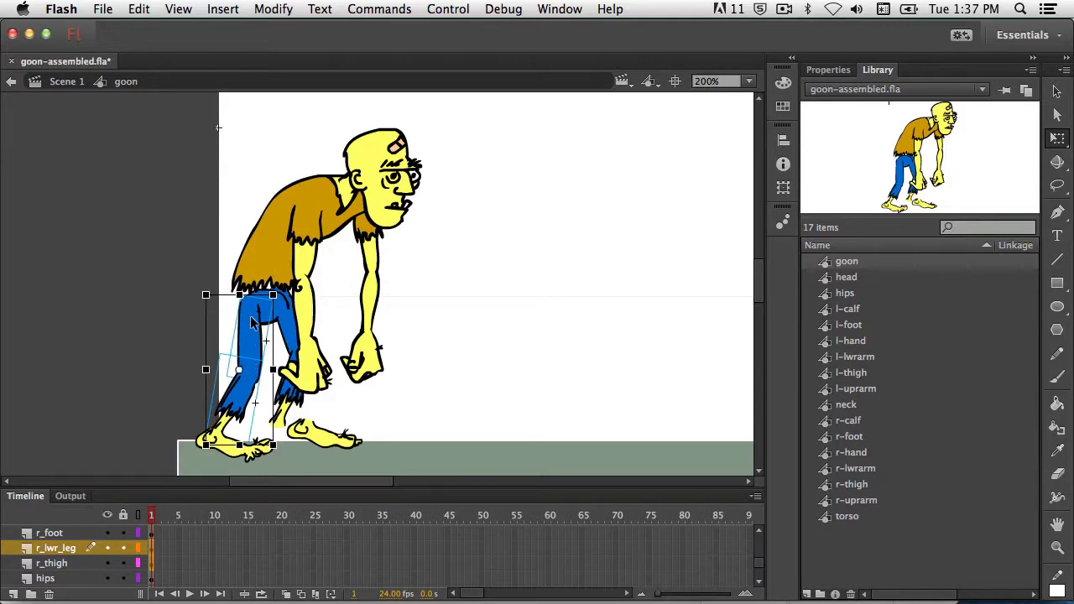
- Turn off Snap Align and Snap to Guides for the document
click(186, 10)
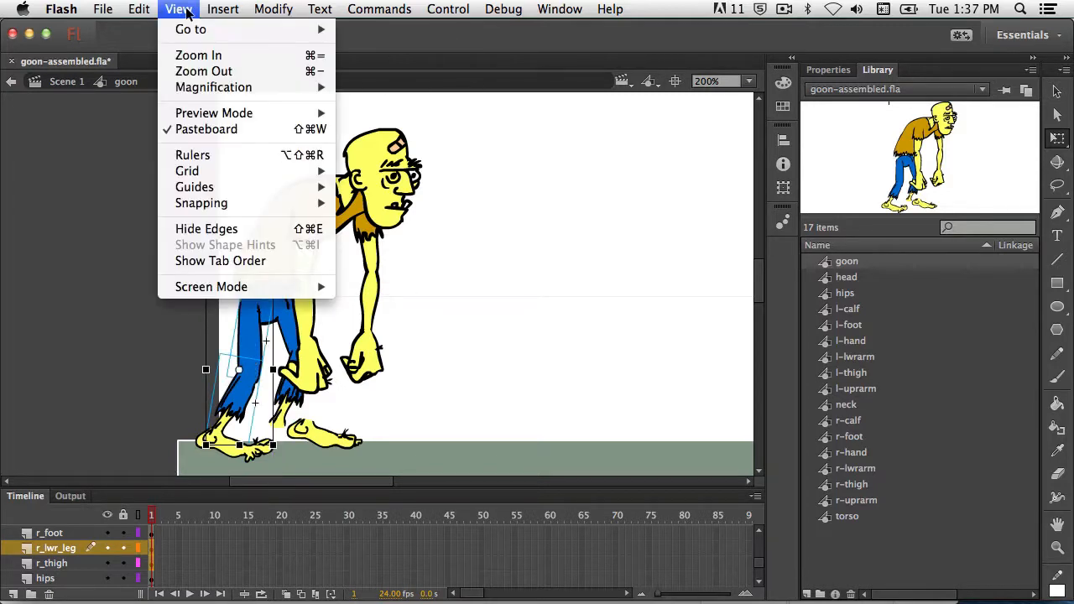
mouse_move(275, 204)
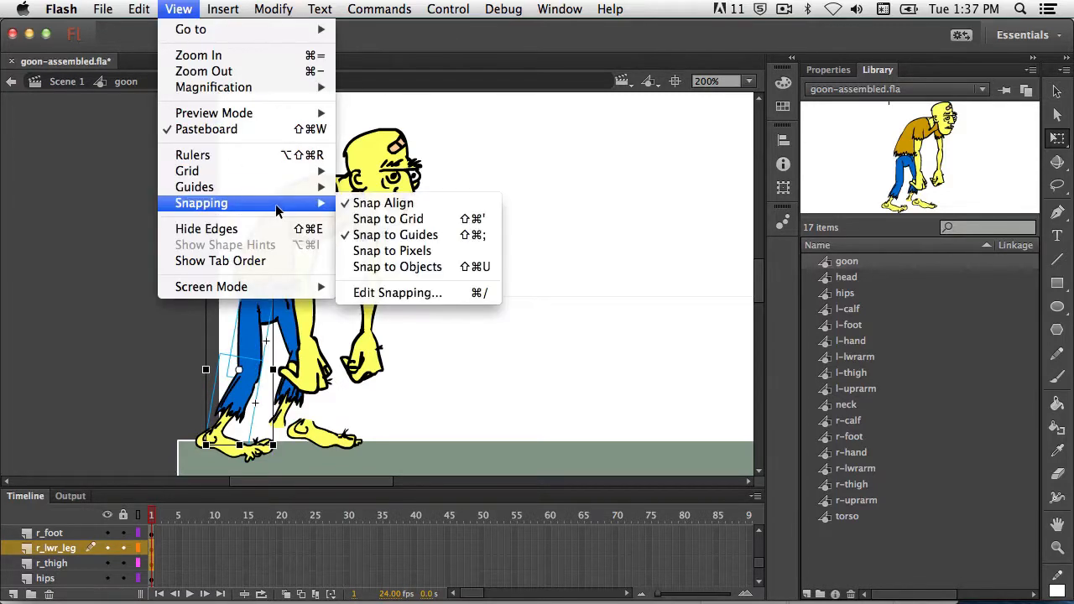
click(396, 205)
click(180, 9)
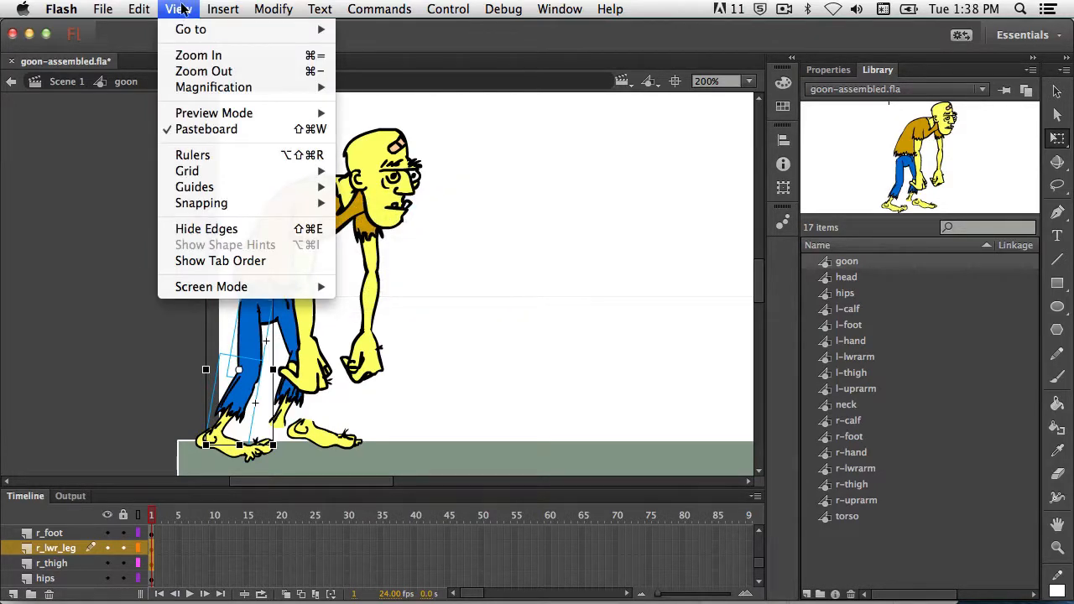
mouse_move(269, 205)
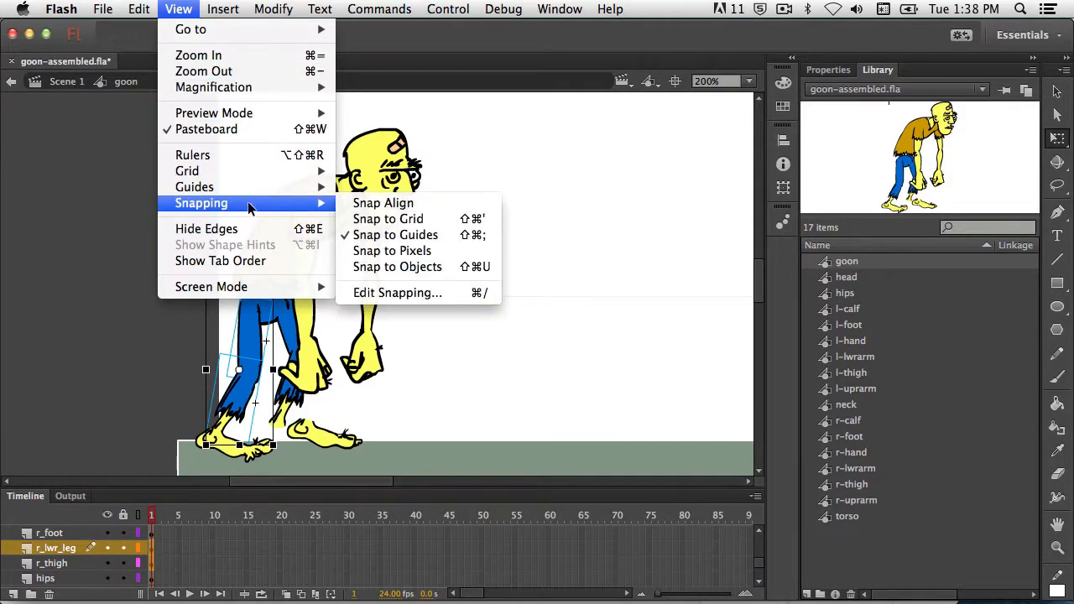
click(402, 243)
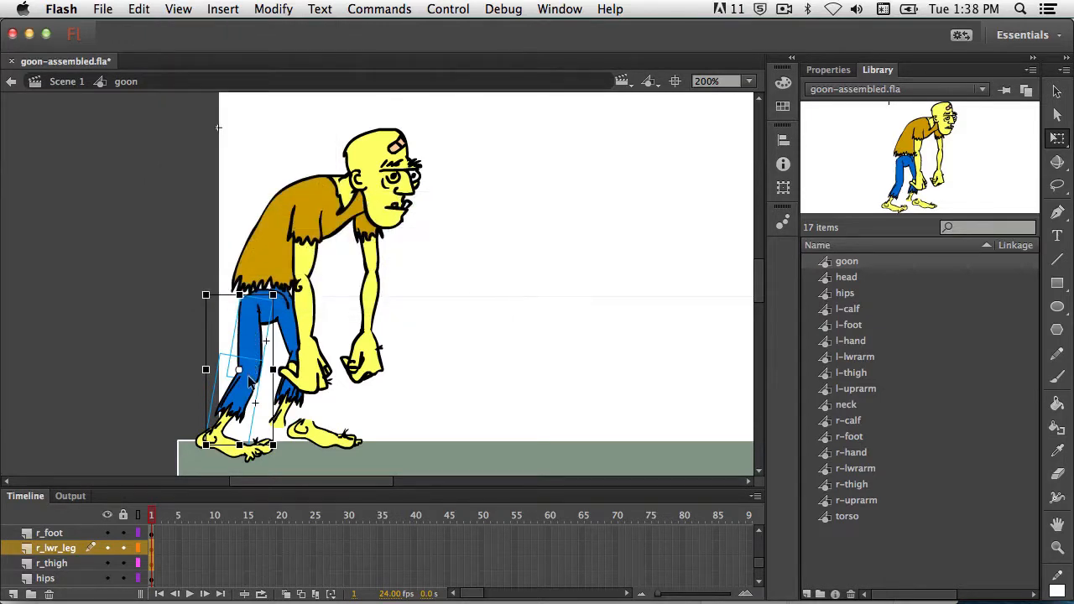
- Rotate the right thigh and lower leg slightly backward about the hip joint and shift them to line up with the hips and foot
mouse_move(251, 373)
mouse_down()
mouse_move(251, 361)
mouse_move(251, 371)
mouse_up()
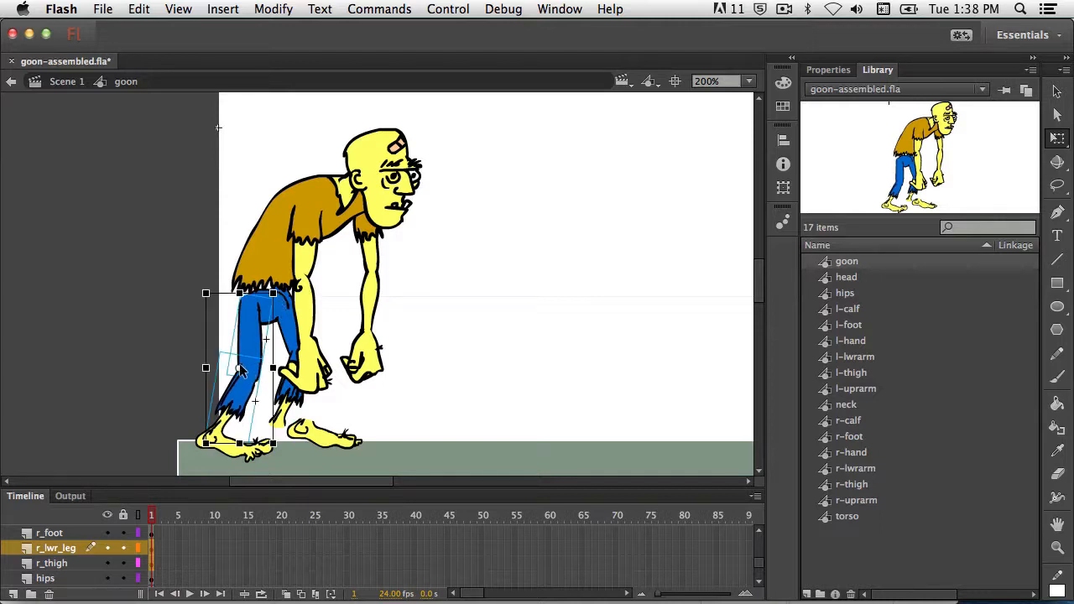
drag(255, 307, 256, 307)
drag(280, 446, 272, 447)
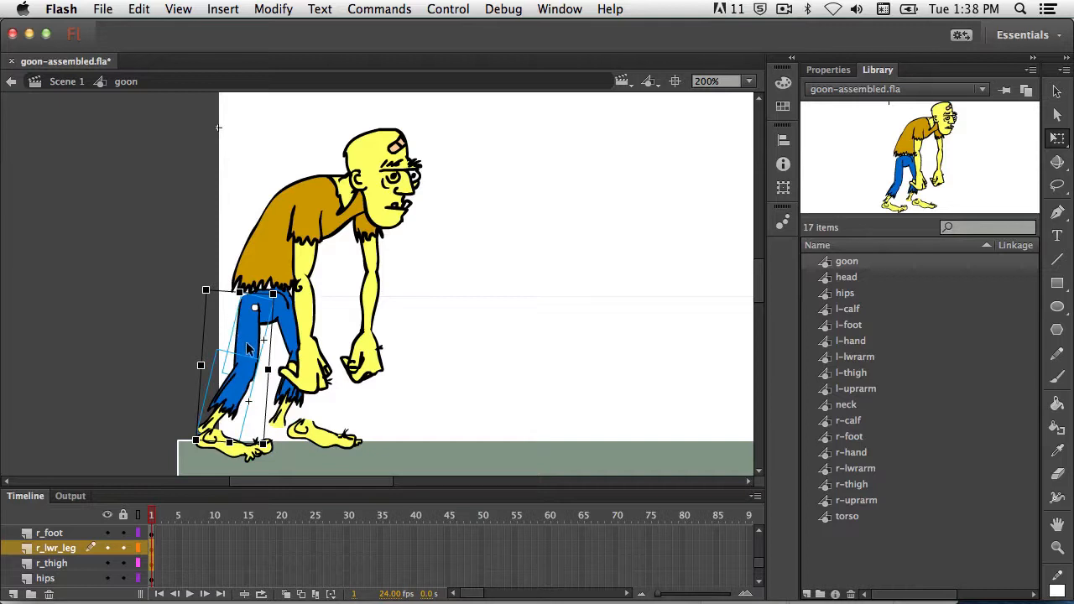
click(254, 340)
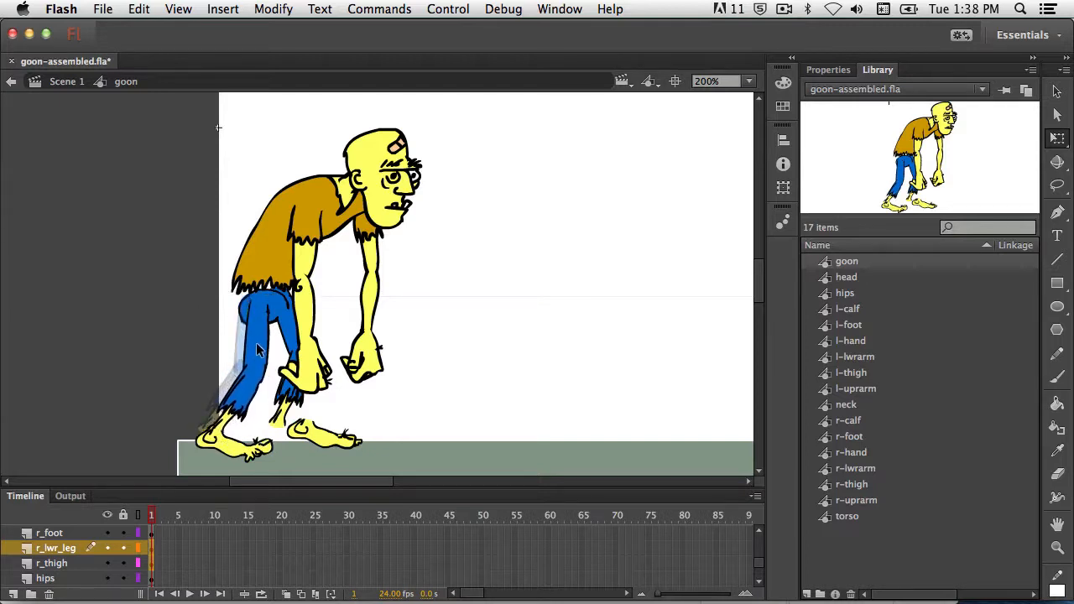
click(255, 344)
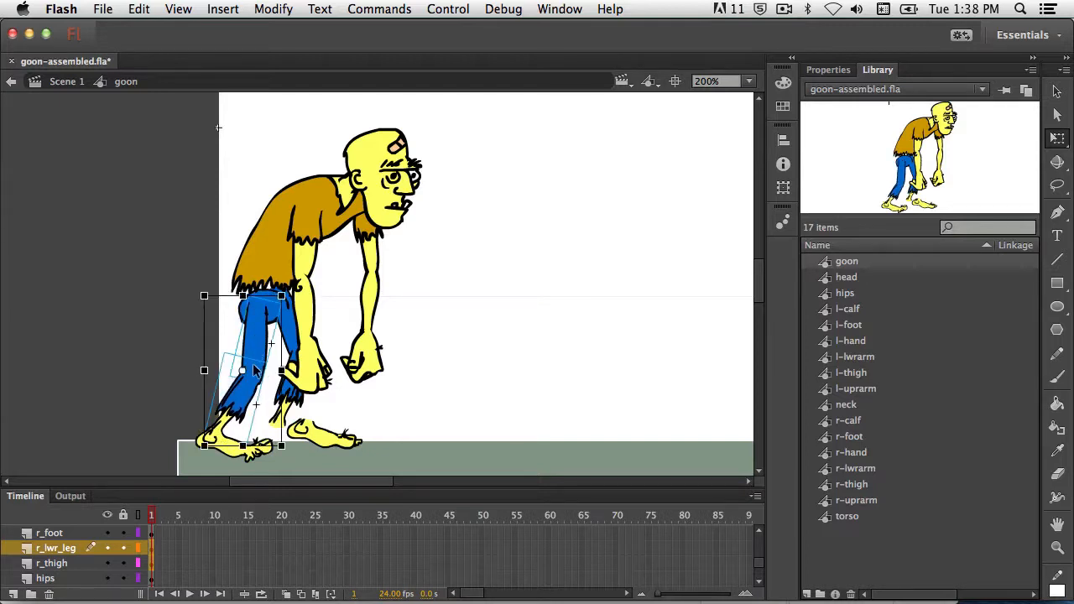
- Select the left thigh and lower leg together and rotate them forward about the hip joint to meet the left foot
click(291, 334)
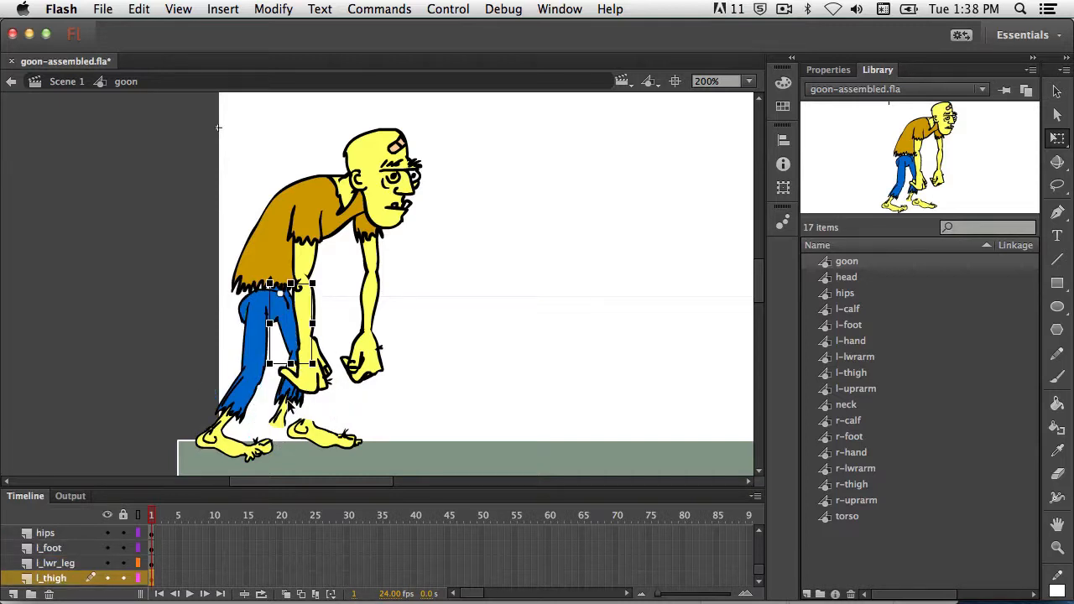
click(291, 357)
drag(292, 356, 279, 302)
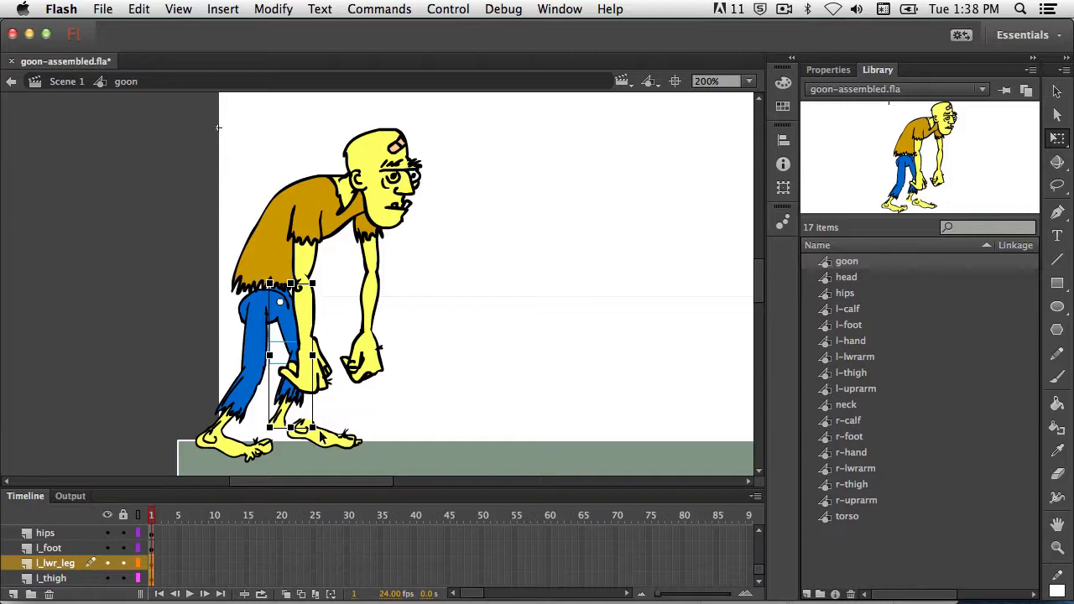
drag(321, 435, 342, 418)
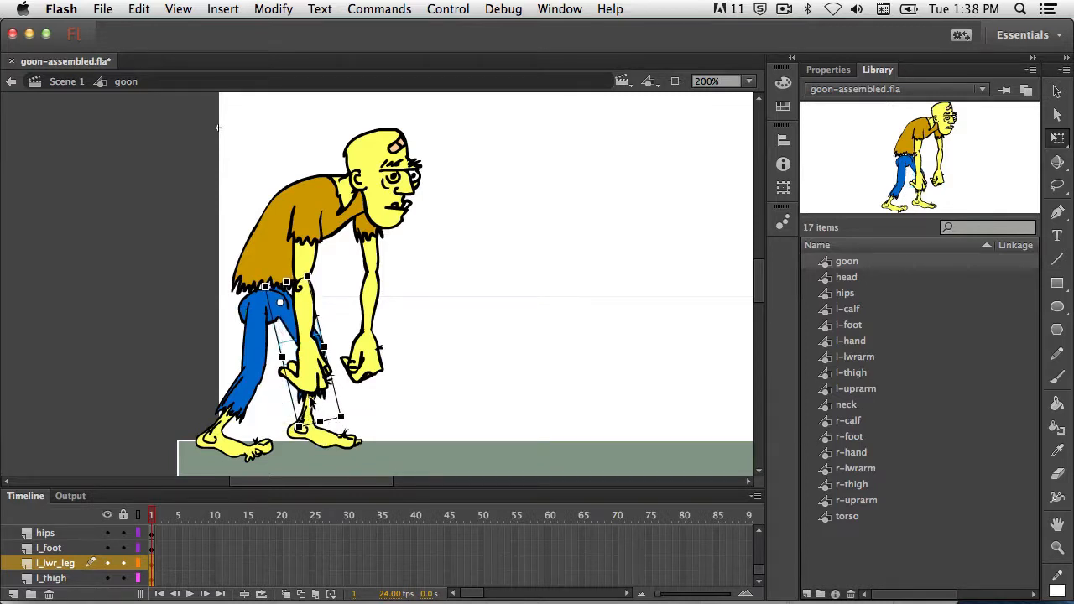
click(312, 394)
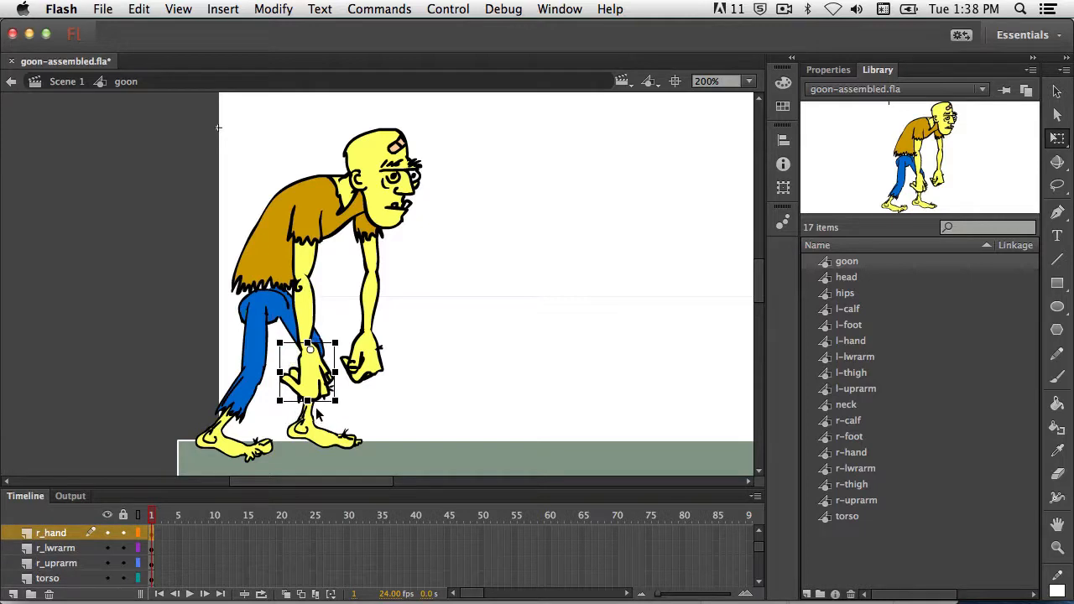
key(Up)
key(Up)
key(Up)
key(Up)
key(Left)
click(308, 409)
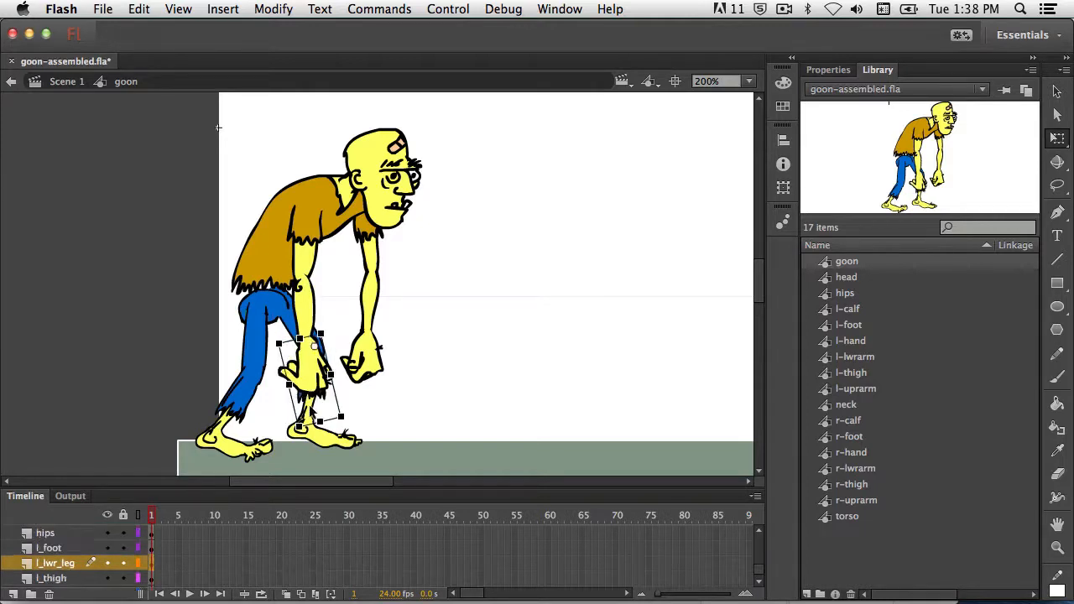
click(289, 324)
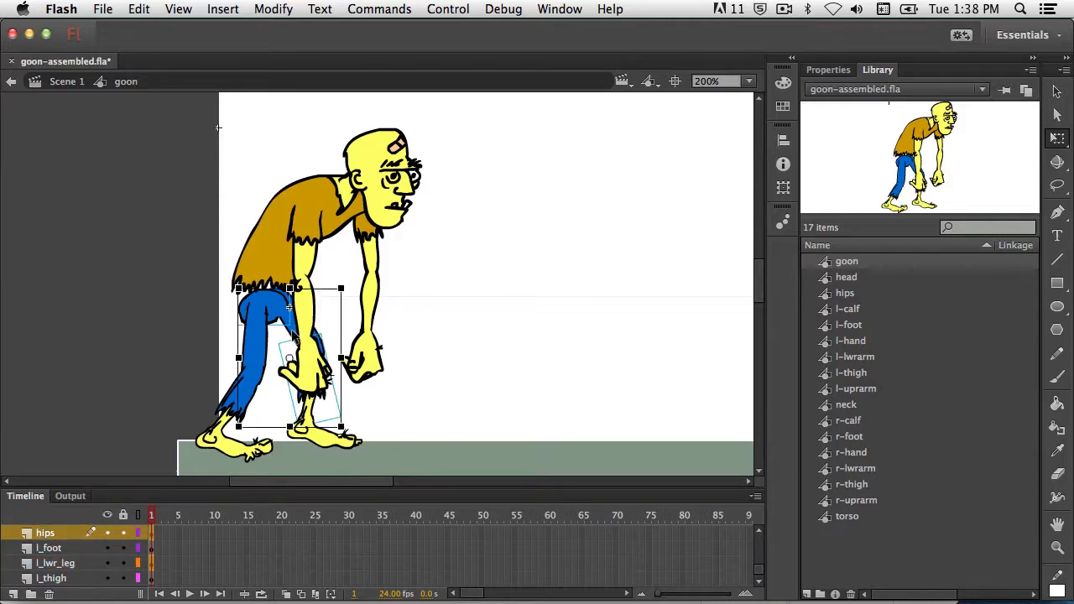
click(294, 339)
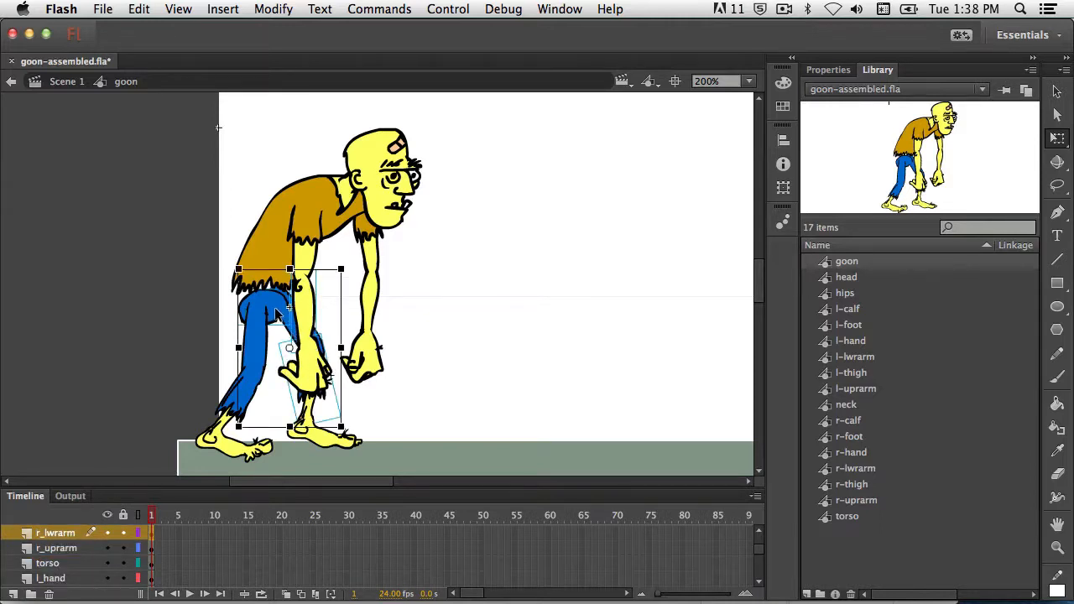
click(431, 366)
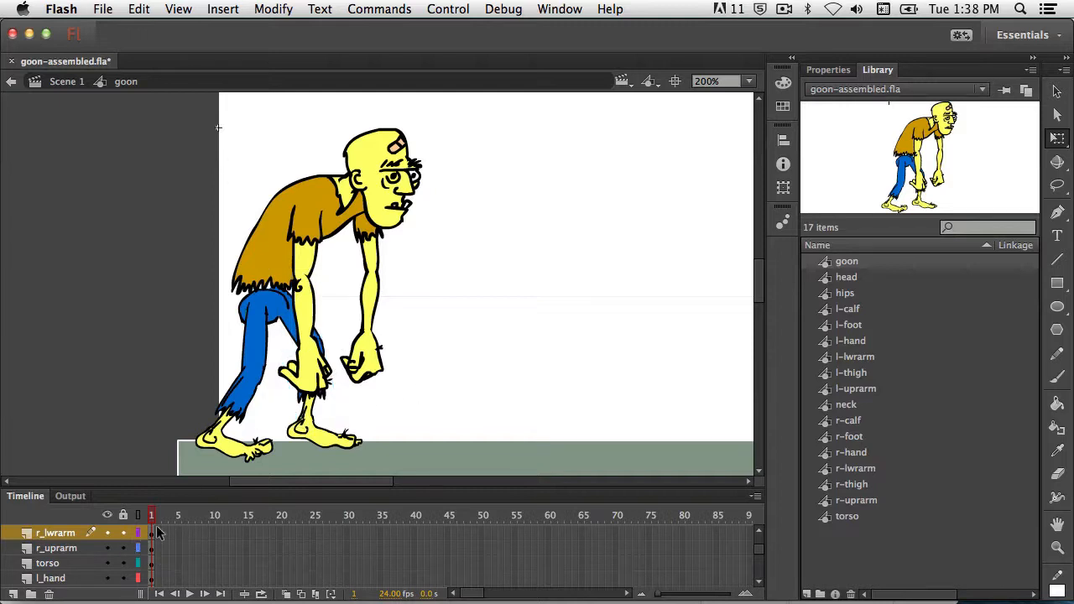
- Hide the six arm layers: r_hand, r_lwrarm, r_uprarm, l_hand, l_lwrarm and l_uprarm
drag(288, 491, 301, 290)
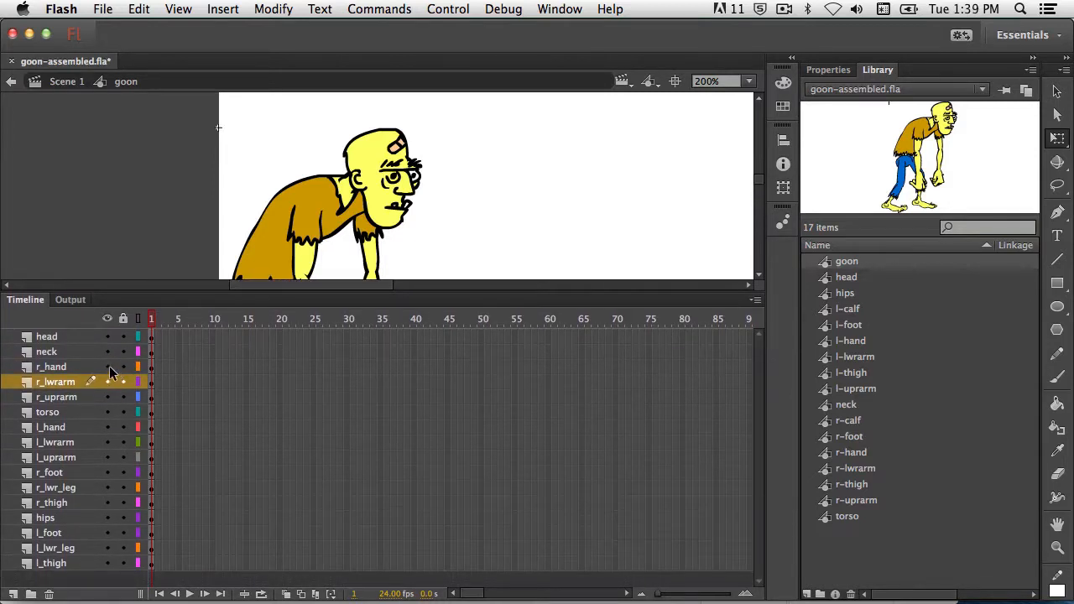
drag(107, 382, 115, 467)
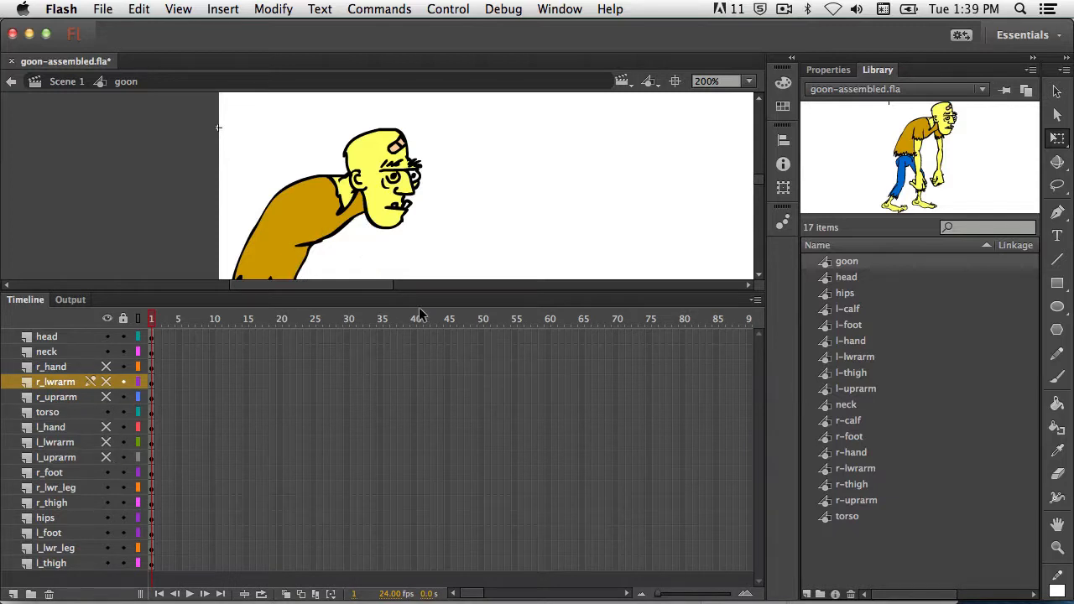
drag(396, 447, 392, 514)
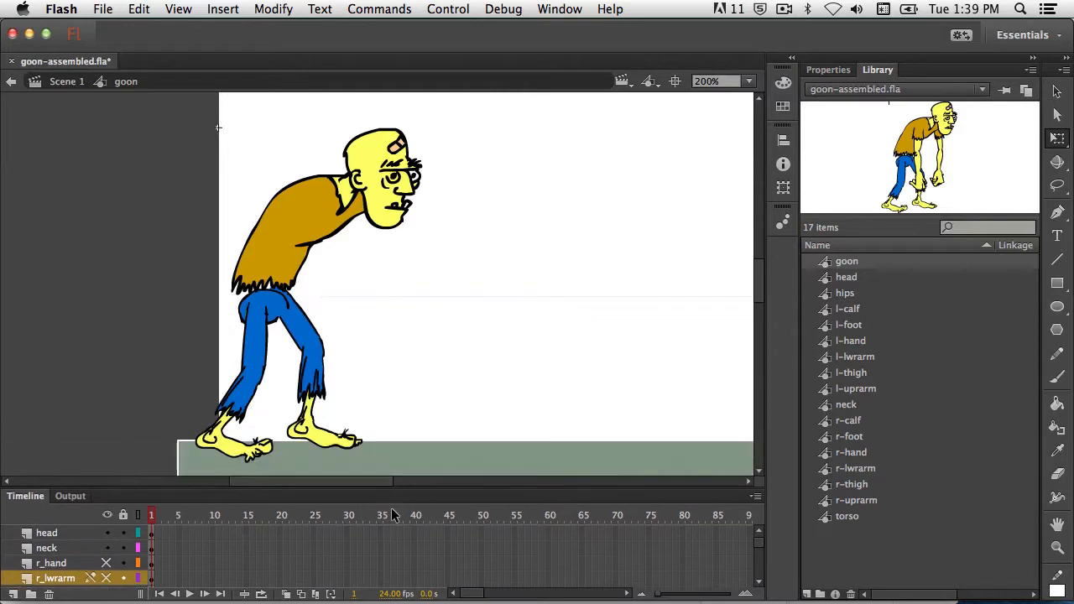
- Try to rotate the left thigh and lower leg slightly further forward about the hip joint
click(310, 374)
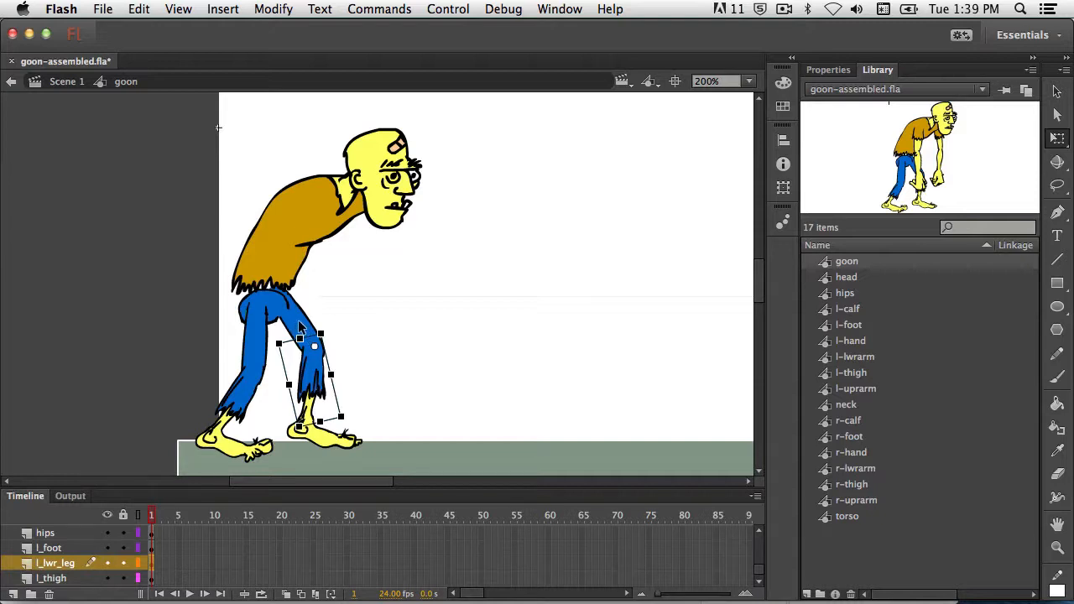
click(298, 320)
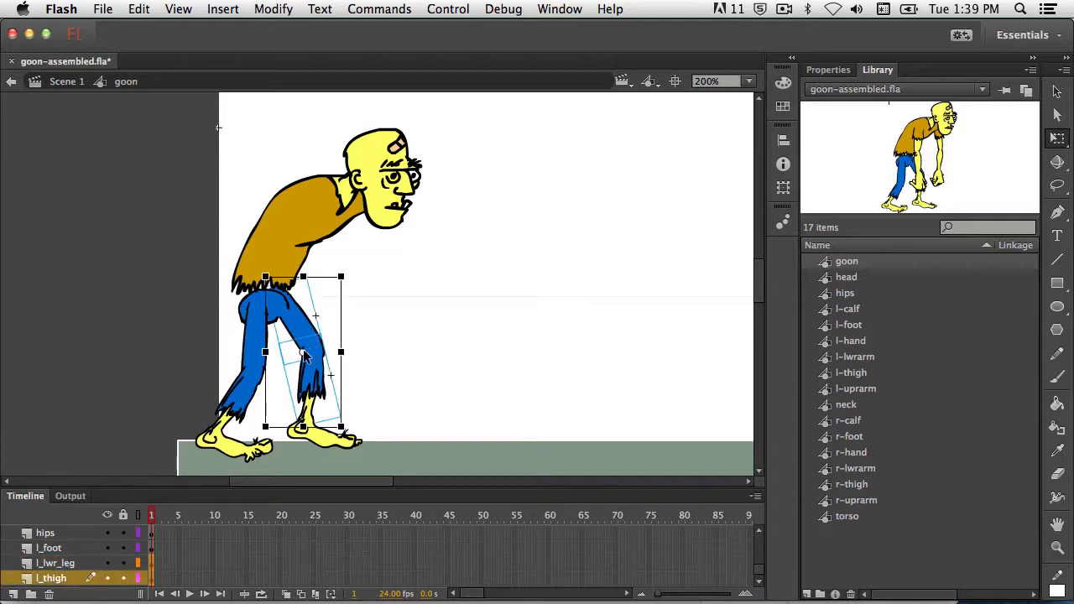
drag(282, 304, 353, 436)
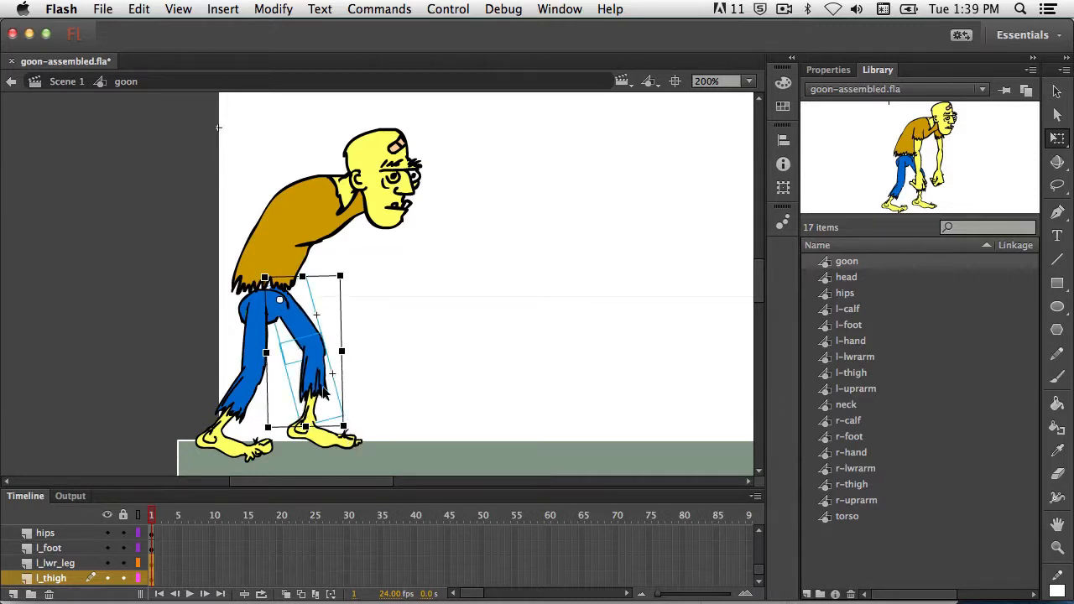
- Undo the left leg's last rotation and pivot change, and move its thigh and lower leg down slightly toward the foot
key(super+z)
key(super+z)
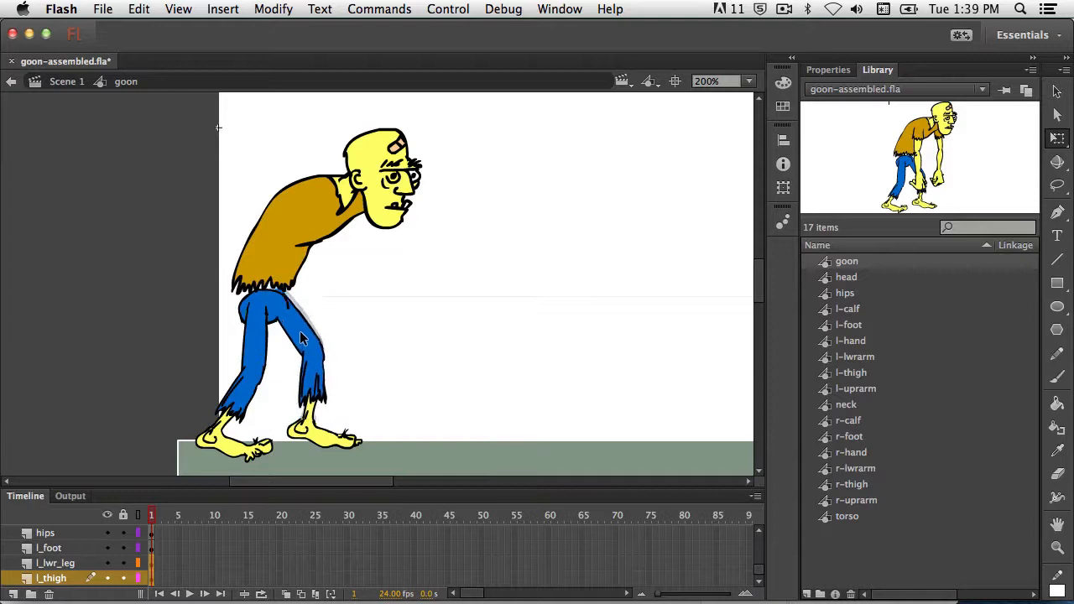
key(super+z)
click(300, 338)
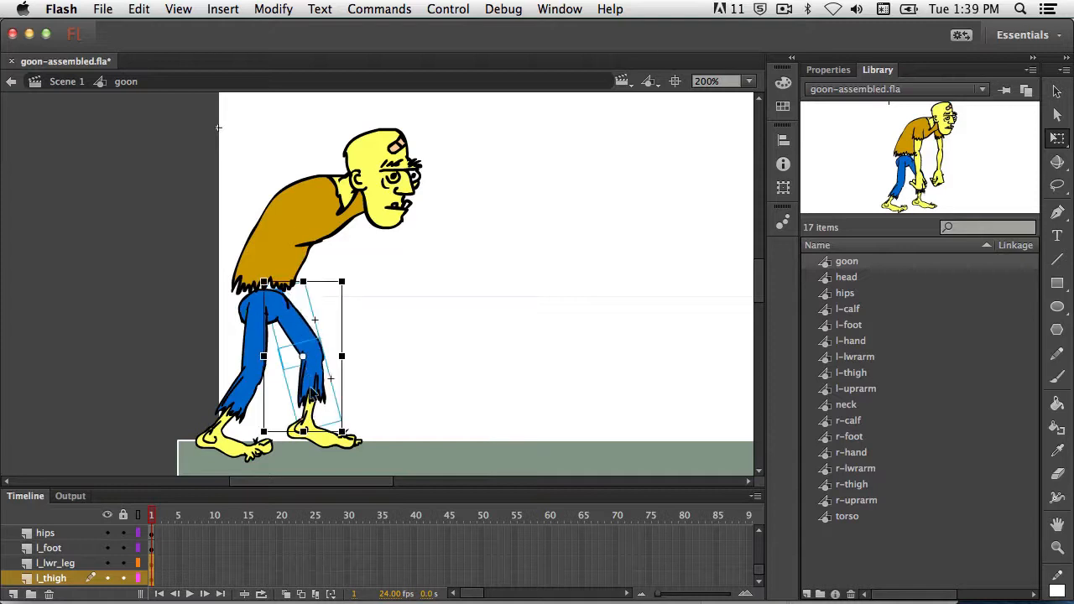
- Rotate the left foot about the ankle so its toes lift off the ground, and clear the selection
click(327, 448)
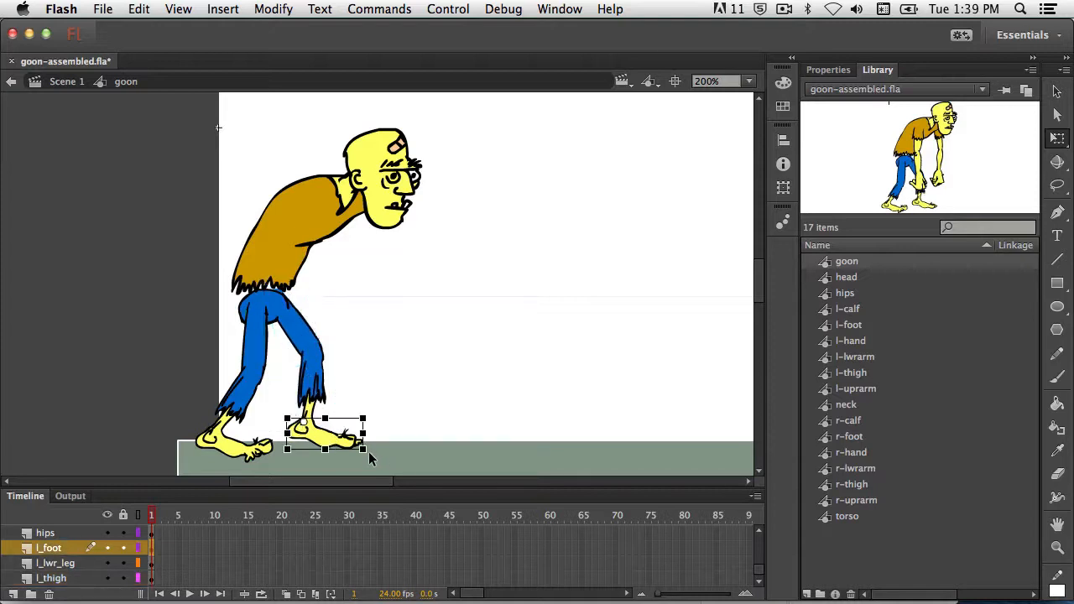
drag(368, 454, 318, 435)
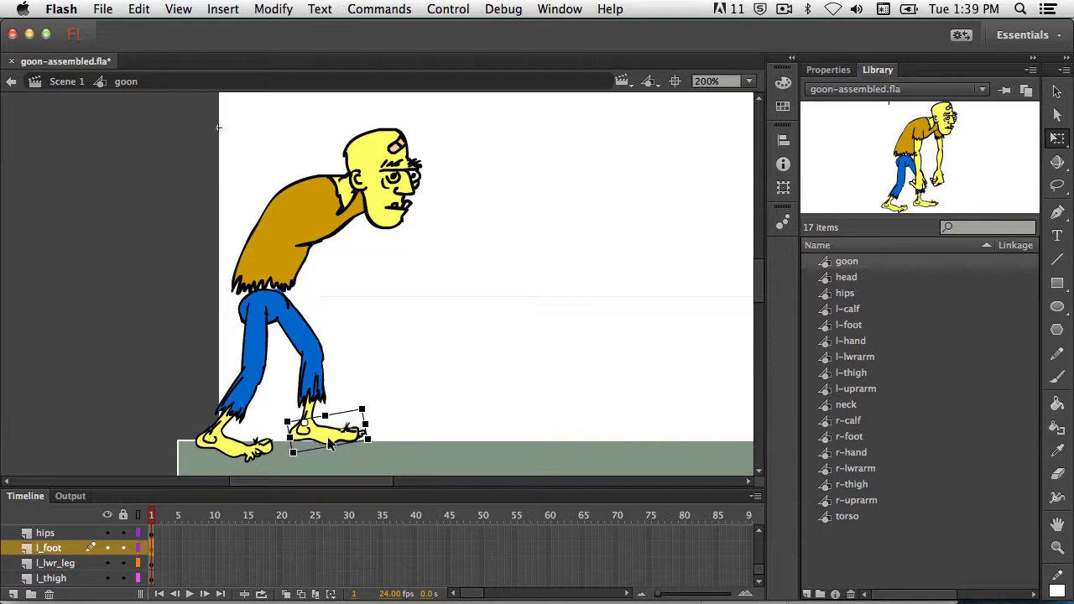
click(385, 413)
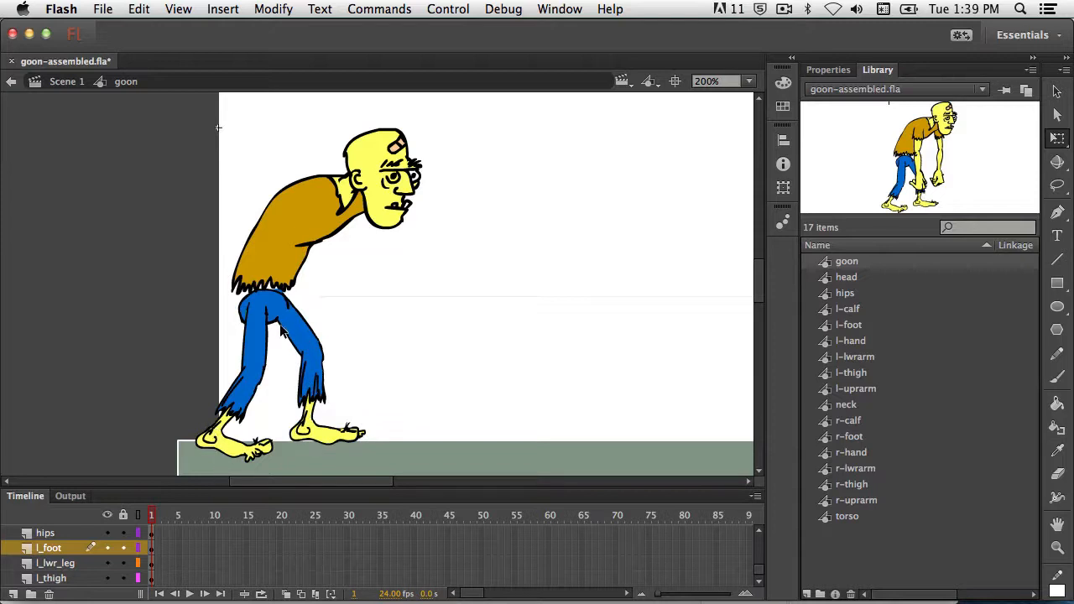
- Save a copy of the document to the Desktop as goon-walks.fla
click(104, 12)
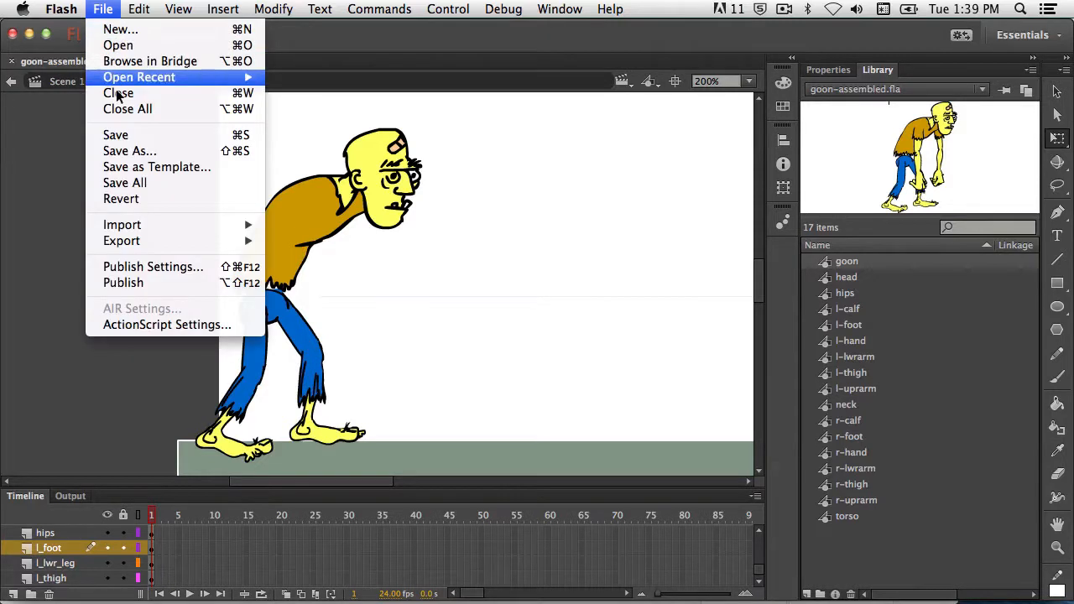
click(126, 151)
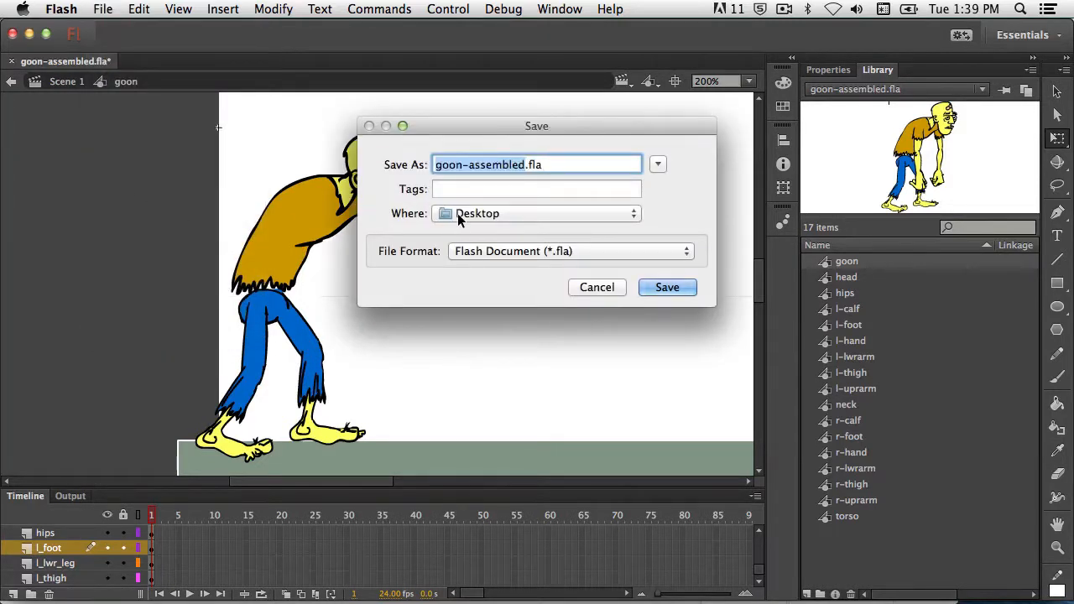
drag(468, 167, 521, 165)
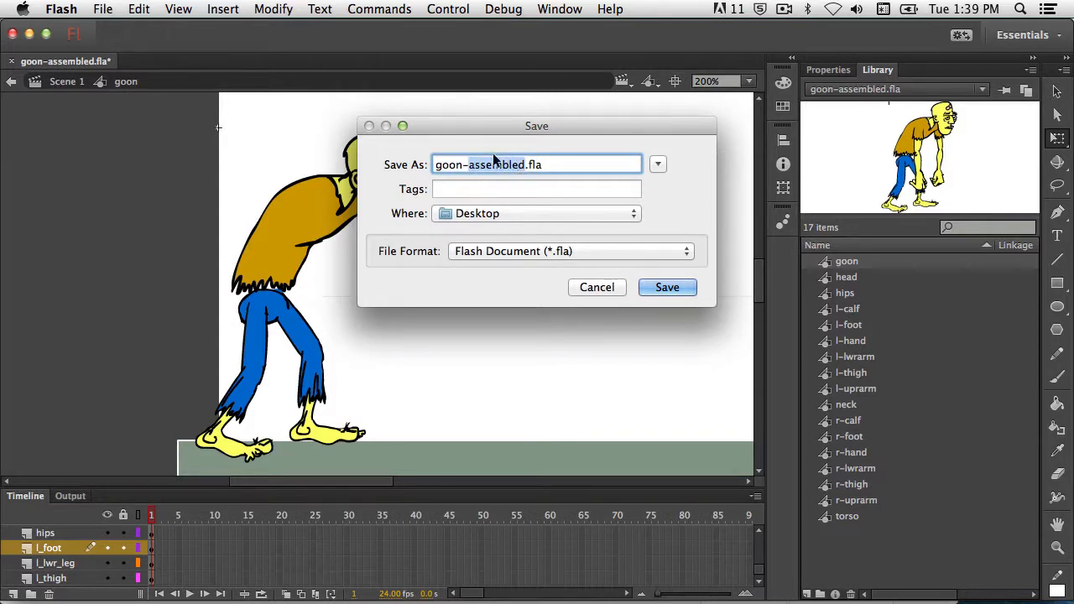
text(walks)
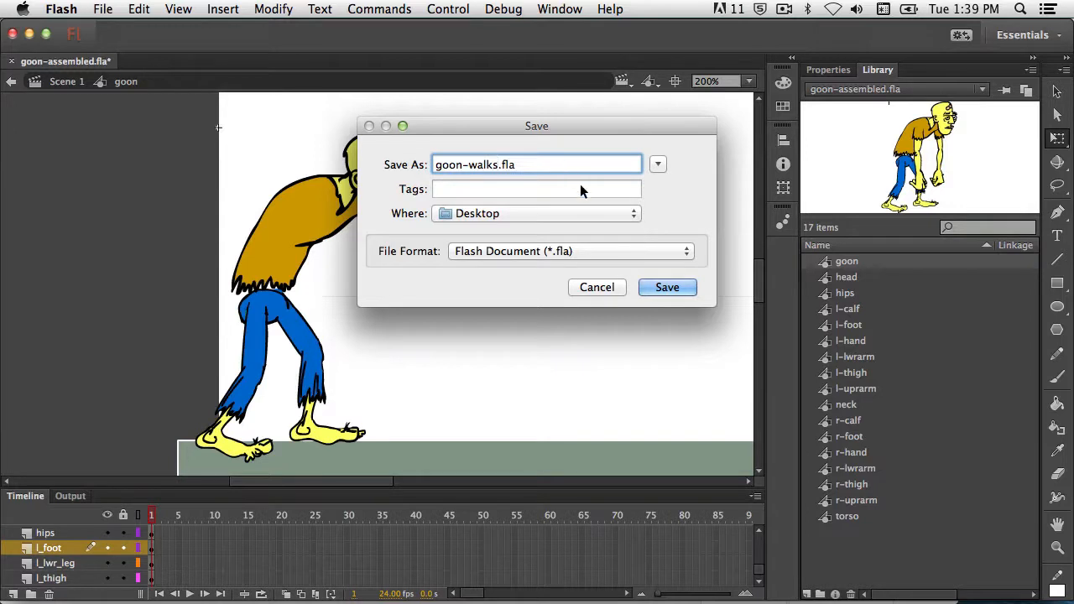
click(677, 290)
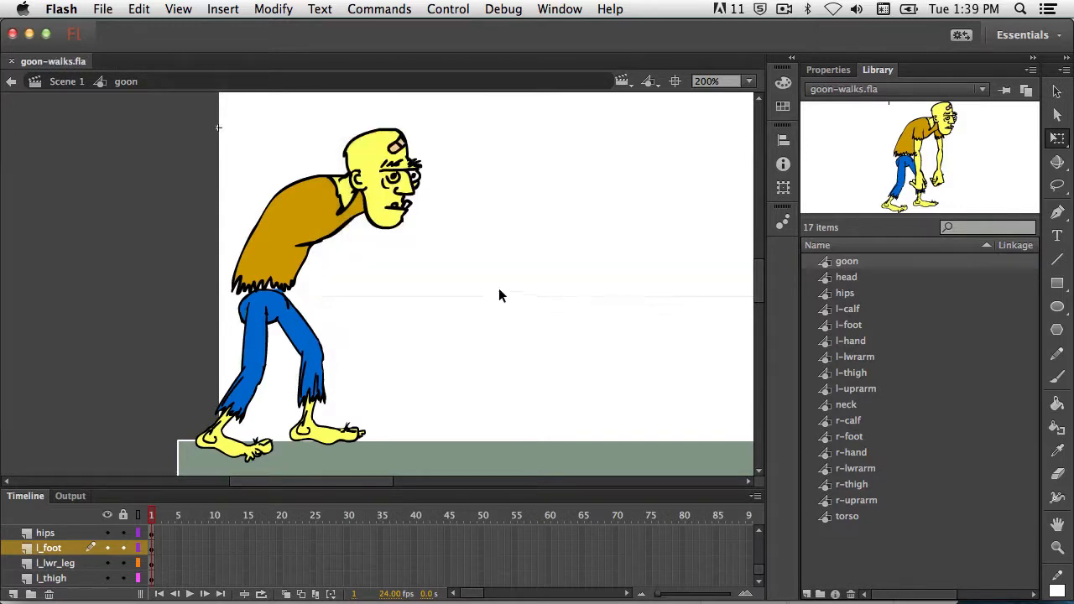
- Show the hidden hand, lower arm and upper arm layers of both of the goon's arms
click(283, 243)
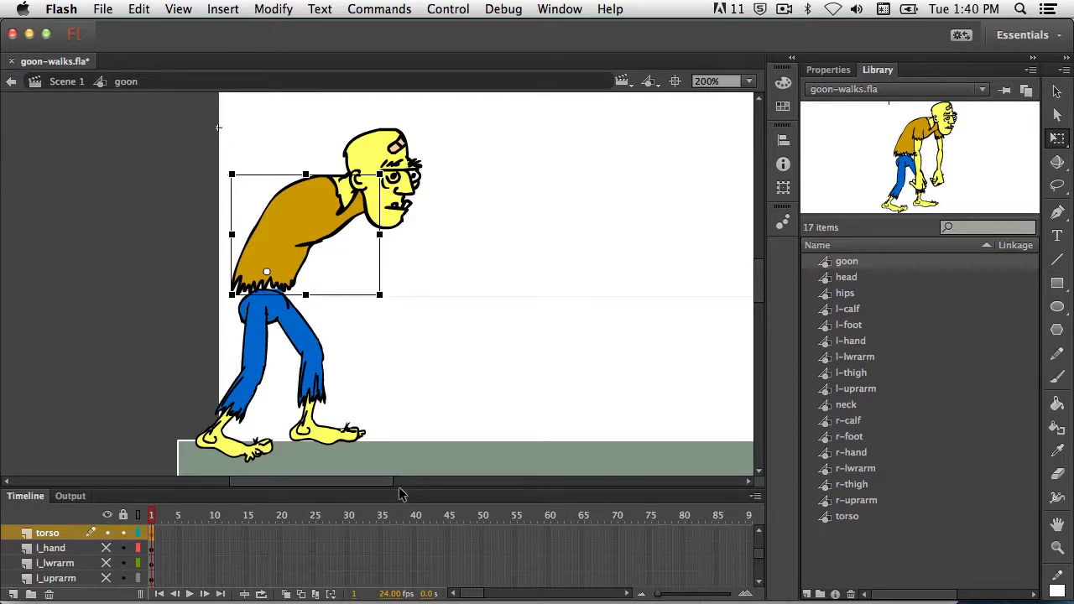
drag(400, 493, 422, 334)
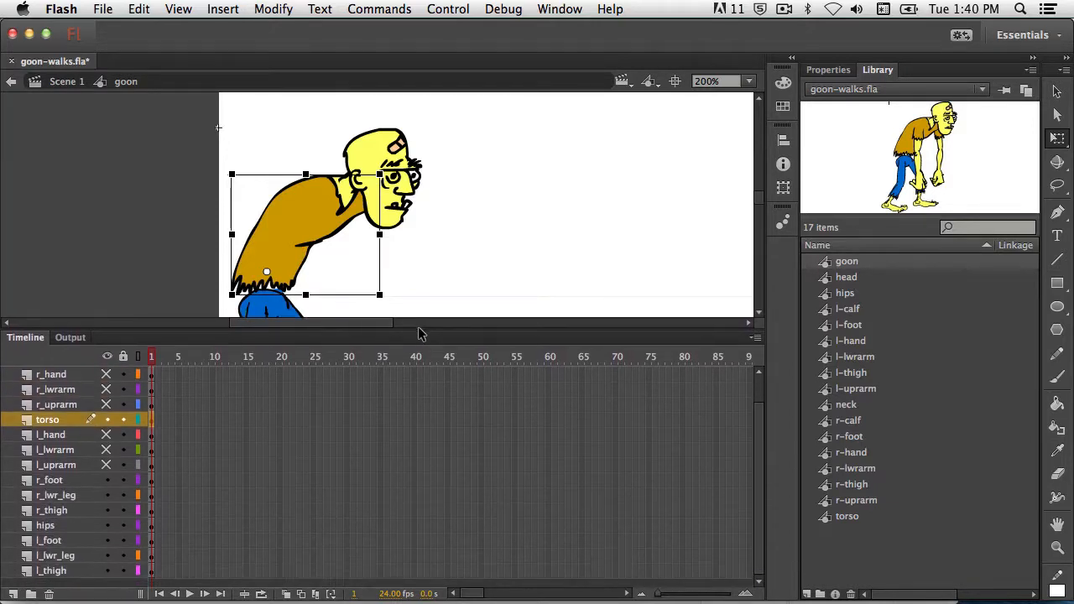
click(106, 389)
click(107, 405)
click(106, 435)
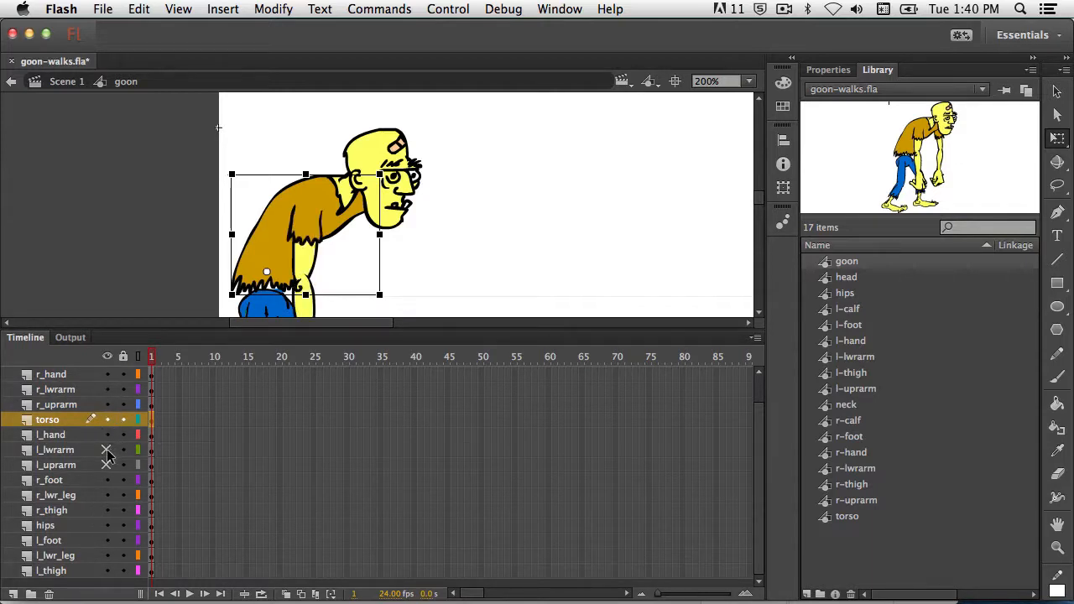
click(106, 450)
click(106, 465)
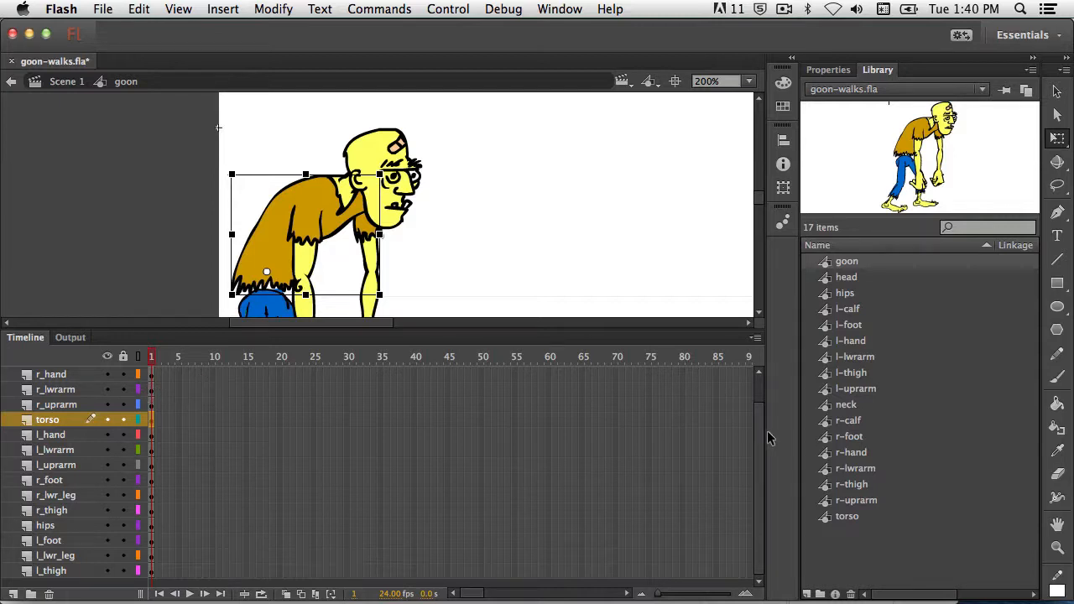
- Select the frame 1 artwork from the head layer through l_uprarm and lower the upper body slightly onto the hips
scroll(759, 428, up, 2)
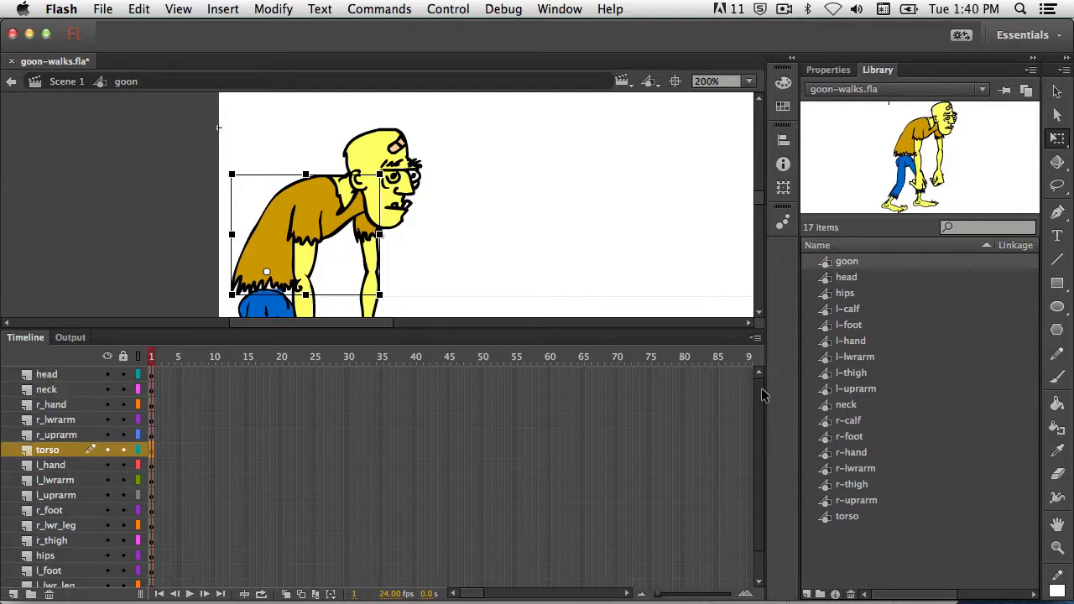
click(151, 378)
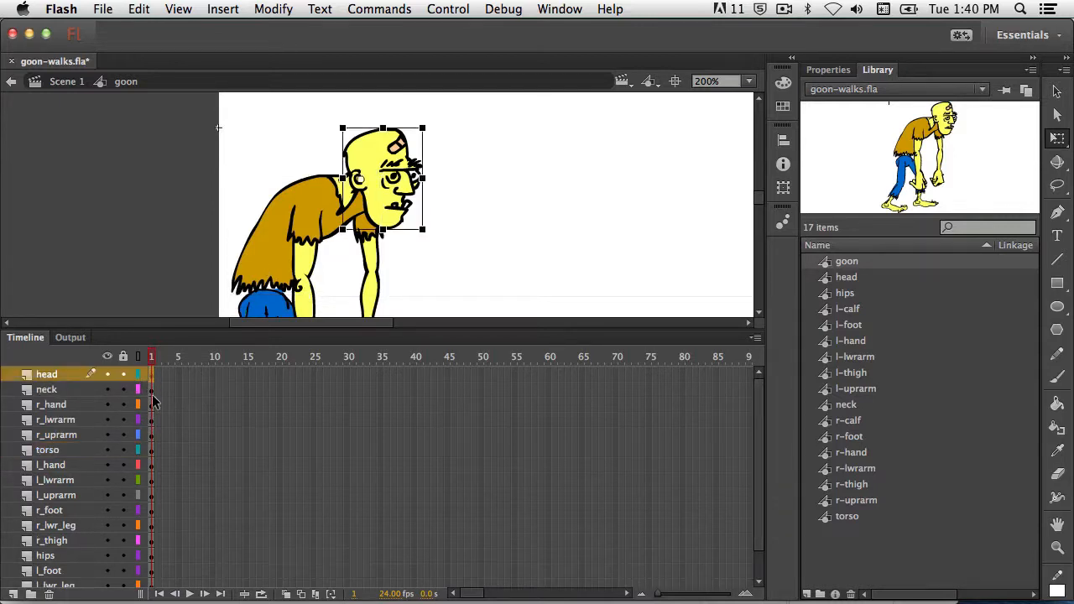
shift+click(149, 498)
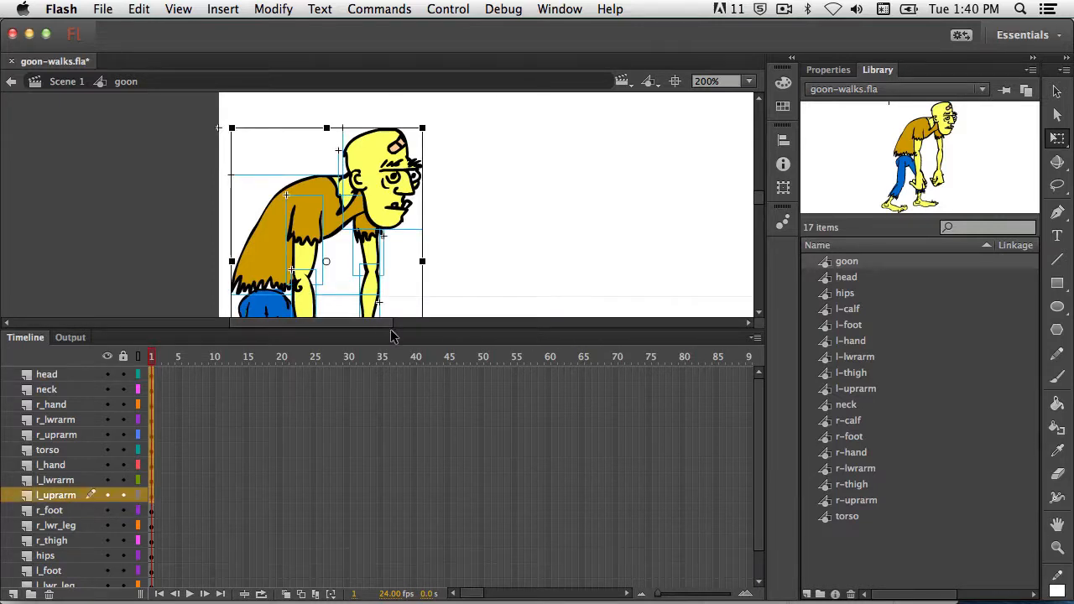
drag(394, 330, 395, 451)
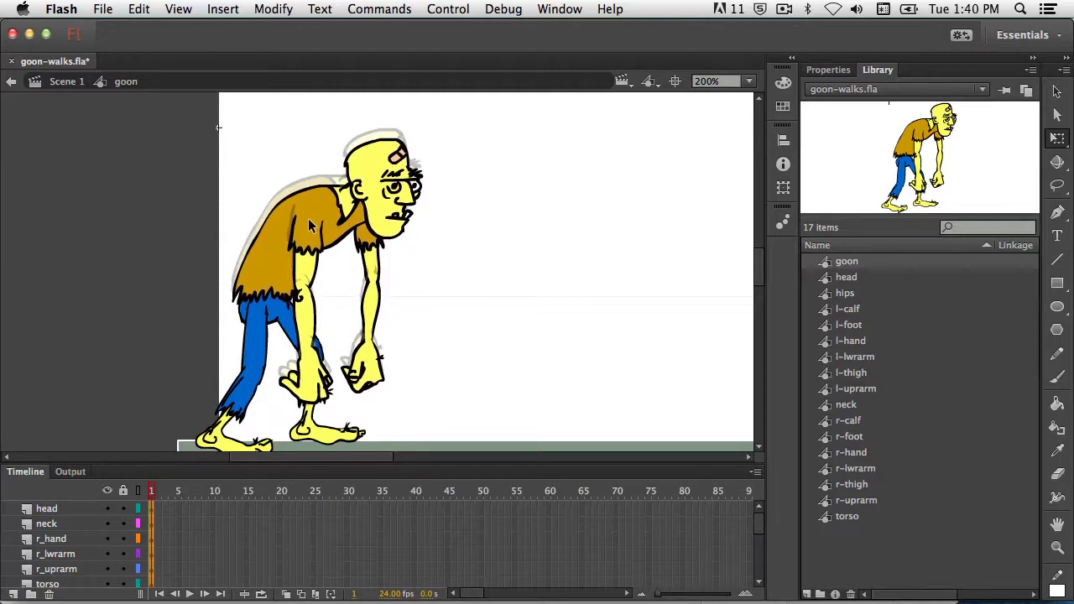
key(super+a)
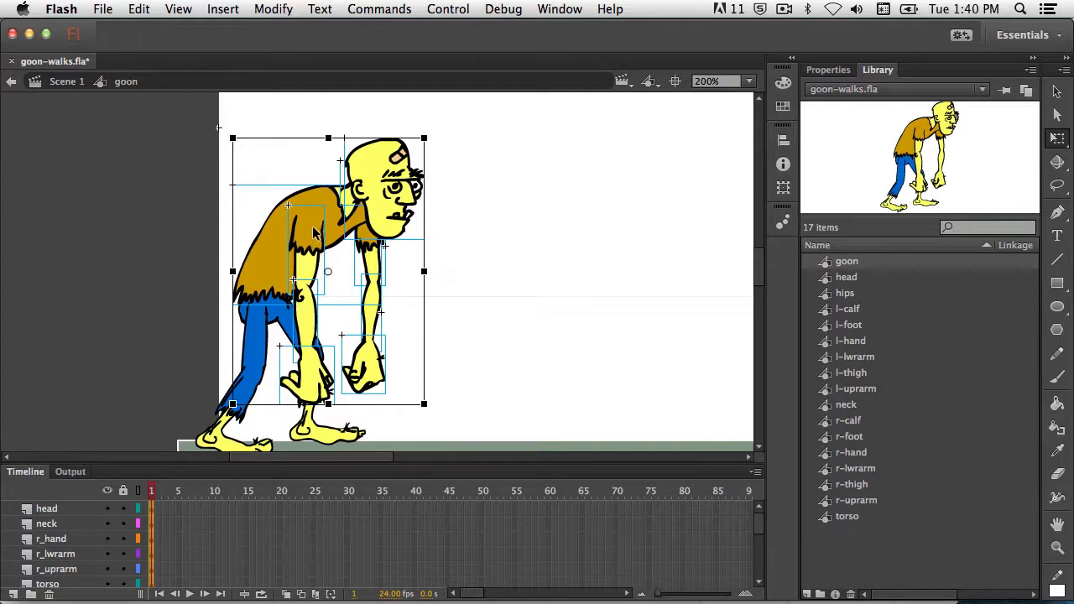
click(473, 326)
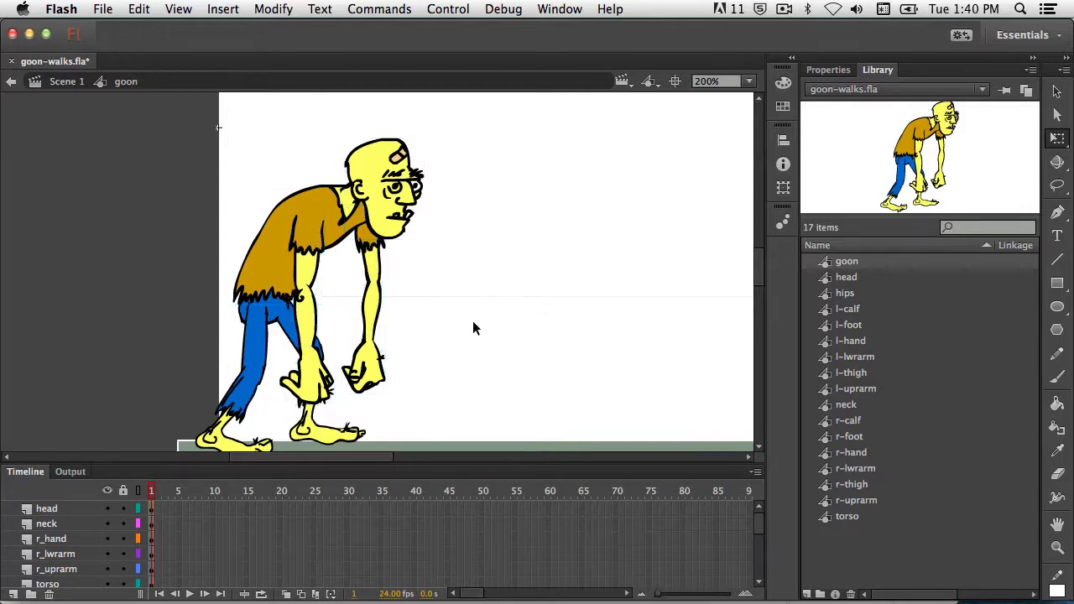
- Move the right thigh down slightly, rotate the right lower leg backward, and lower it to rejoin the knee
click(256, 336)
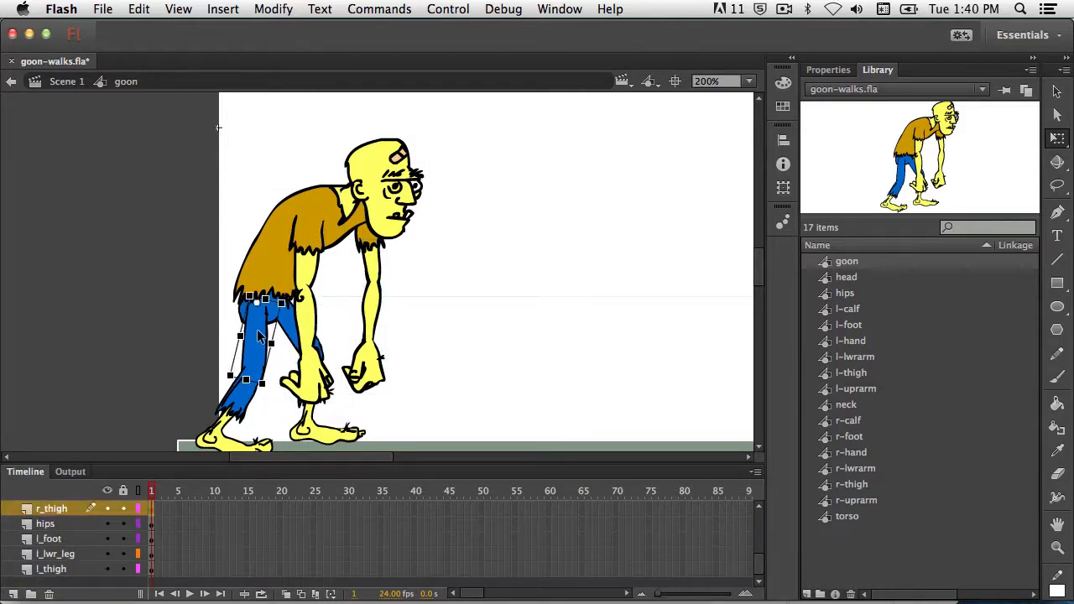
drag(258, 336, 258, 344)
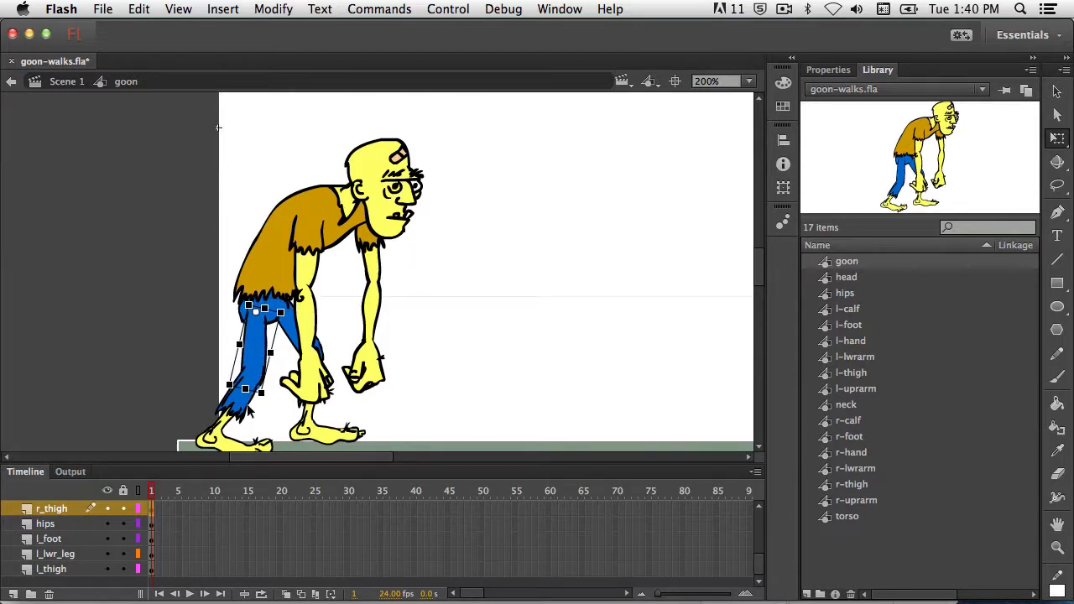
click(242, 409)
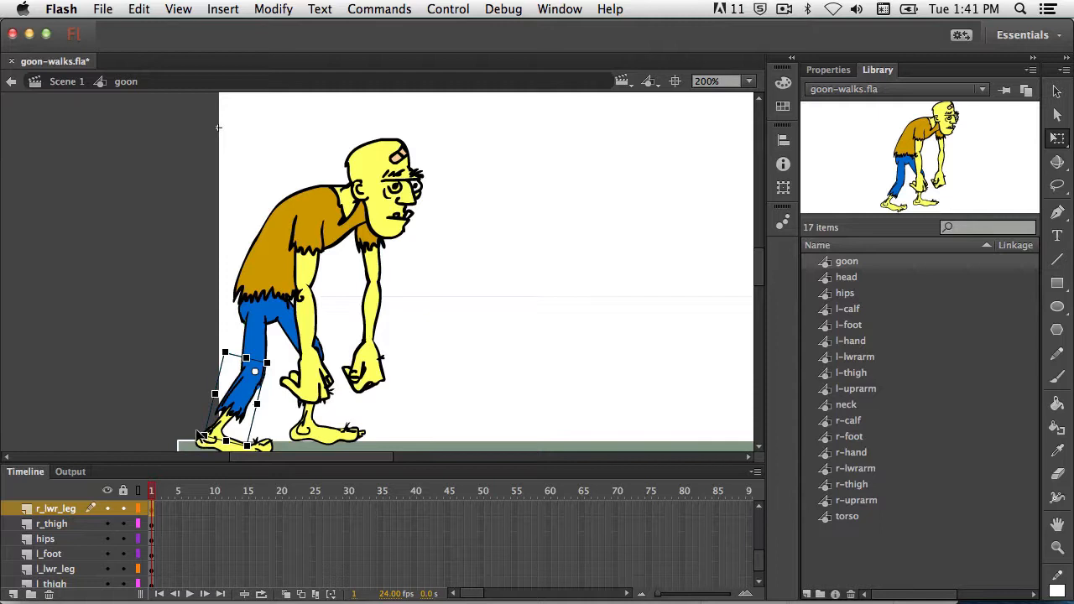
drag(199, 435, 191, 426)
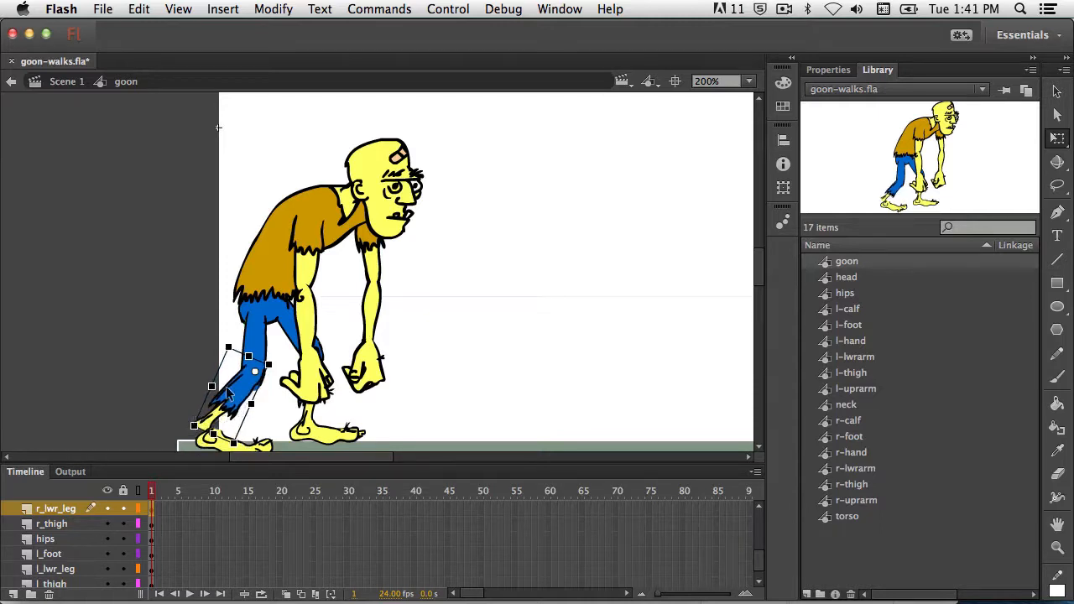
drag(252, 384, 253, 390)
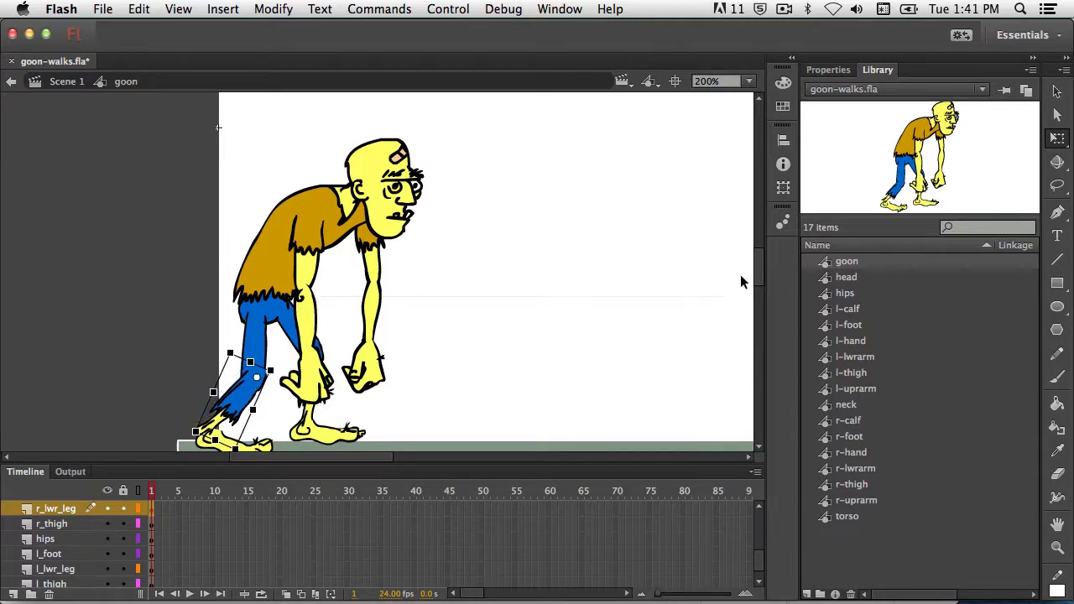
- Move the right foot back to meet the end of the lower leg, adjusting both parts slightly at the ankle
scroll(743, 282, down, 5)
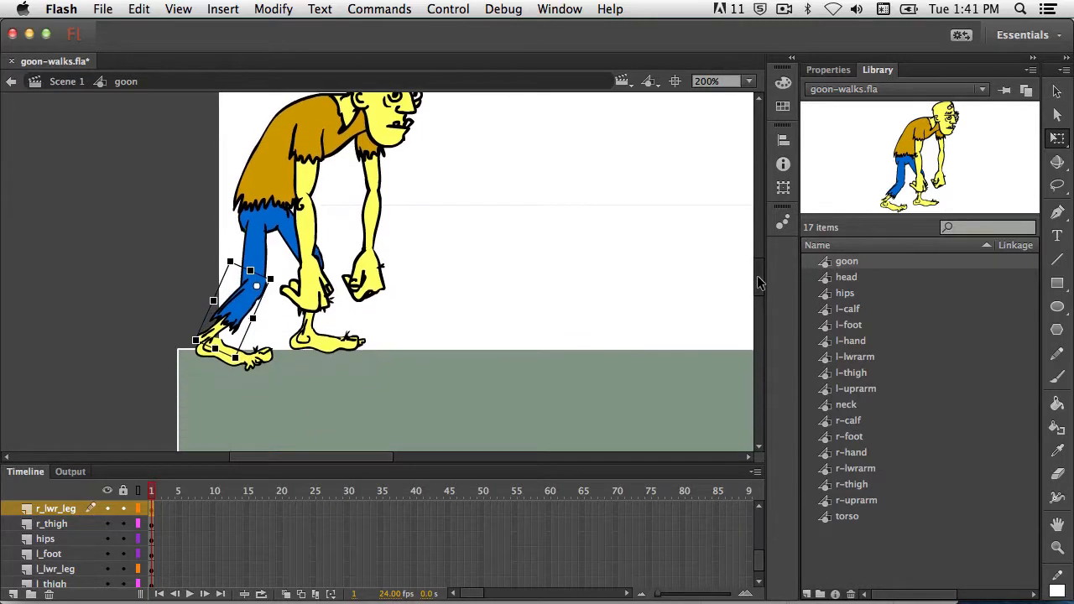
click(256, 355)
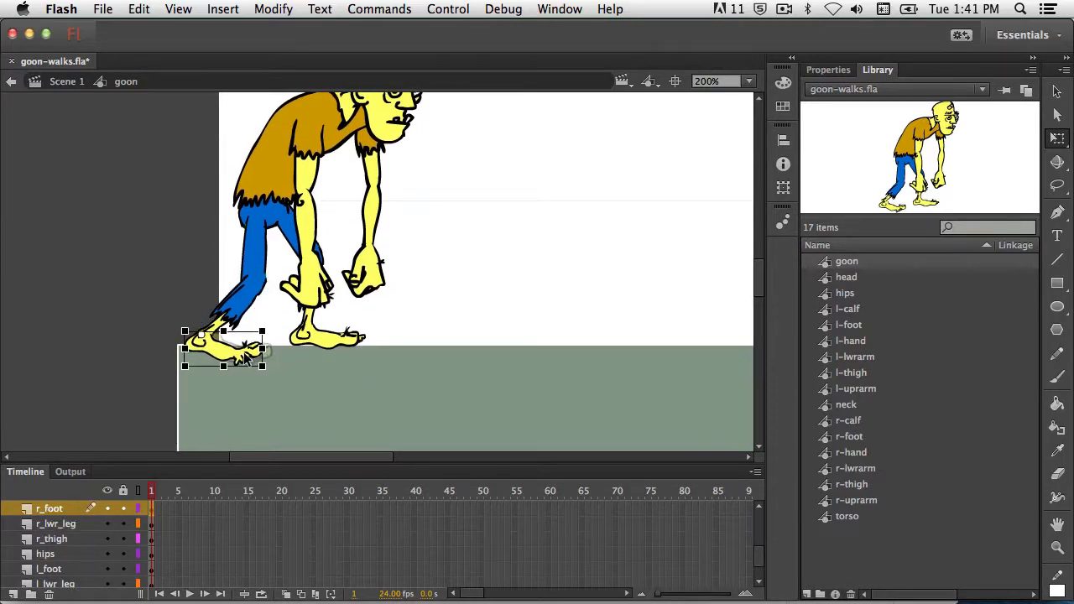
drag(246, 357, 247, 357)
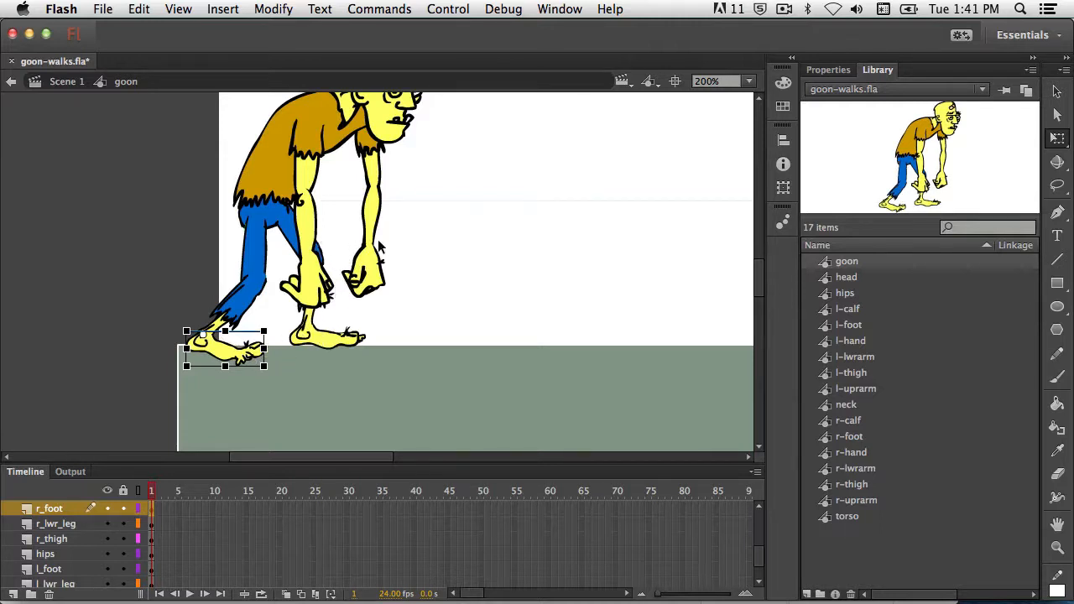
click(238, 310)
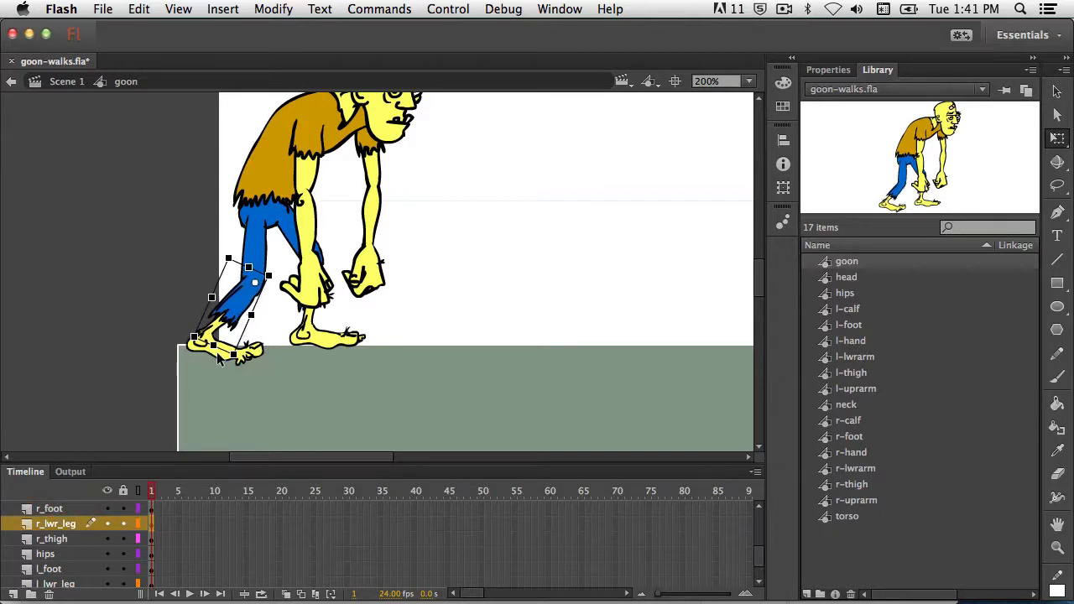
click(224, 375)
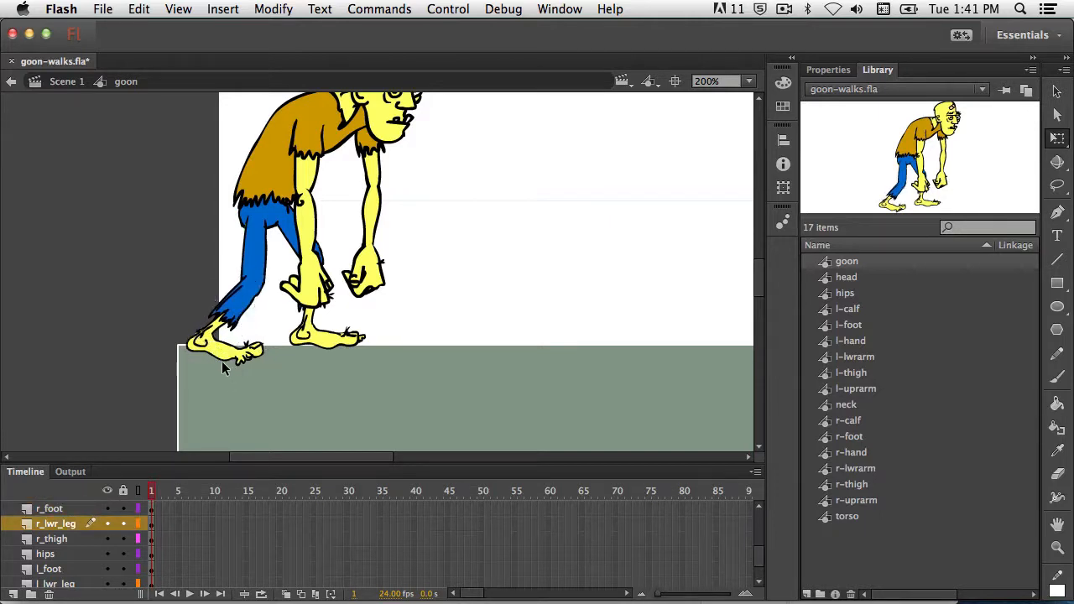
click(220, 356)
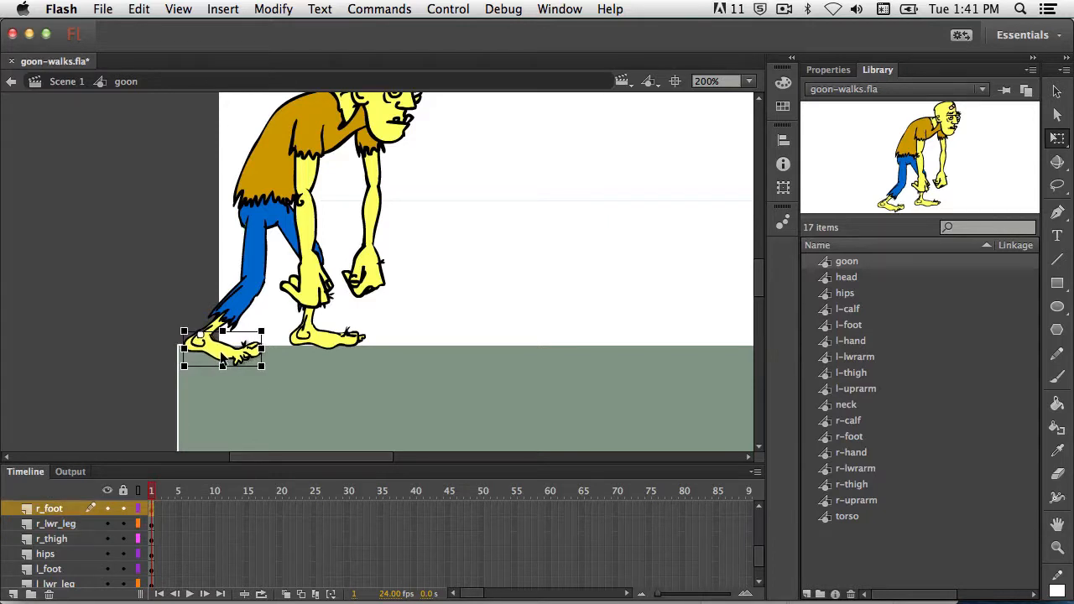
click(258, 391)
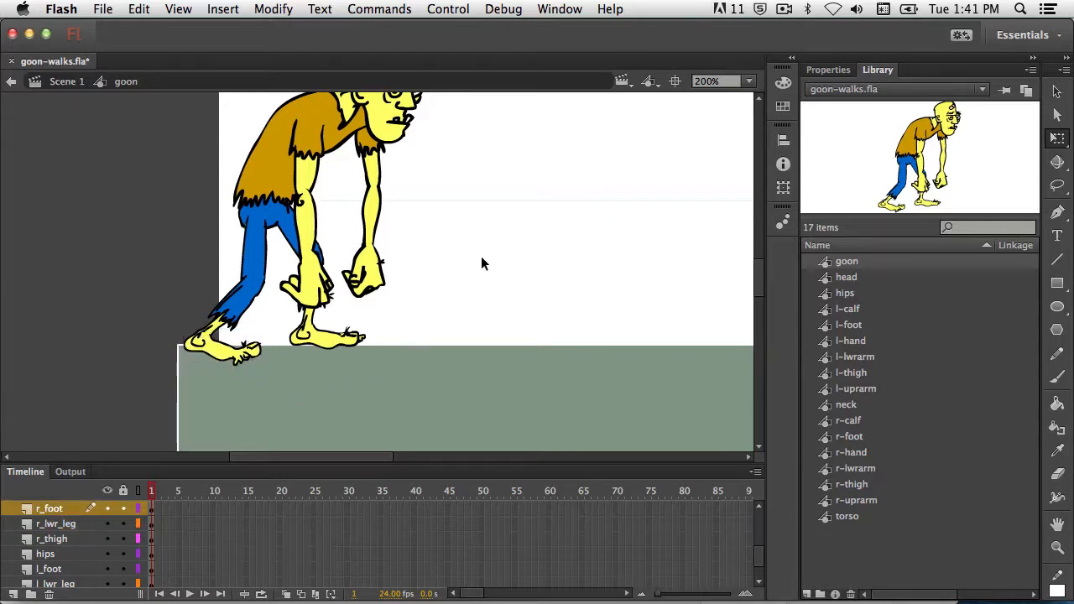
- Move the left foot forward along the ground and rotate the left lower leg about the knee to meet it
scroll(760, 277, up, 3)
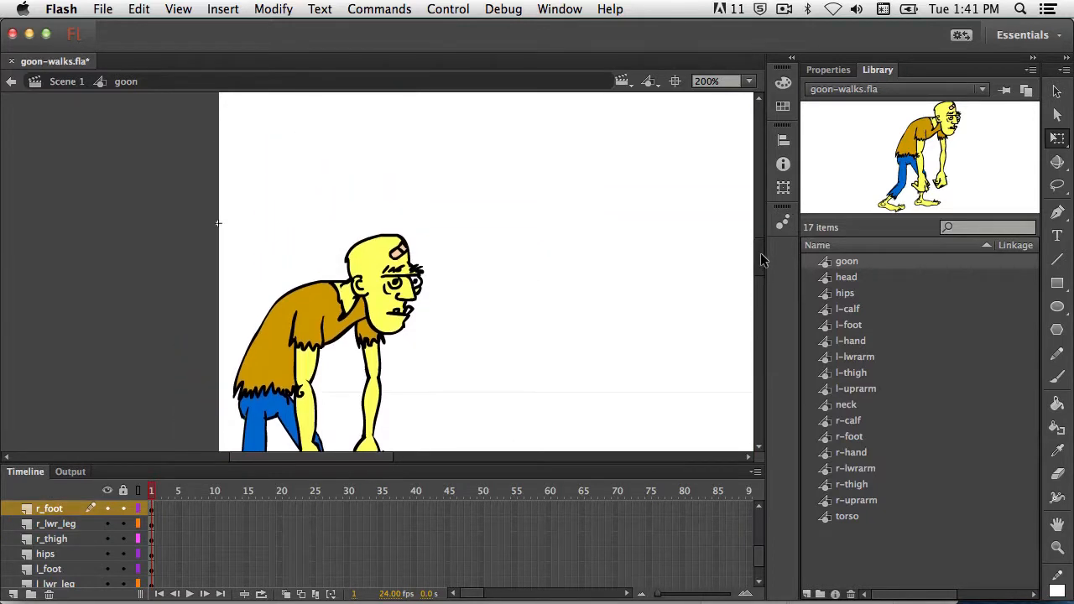
scroll(759, 277, up, 1)
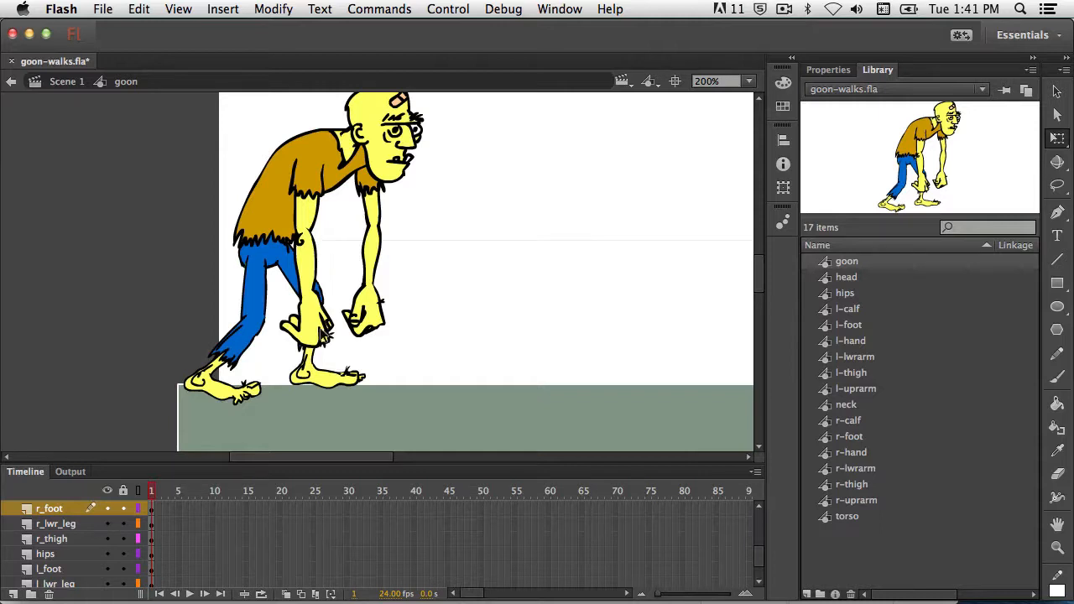
click(330, 385)
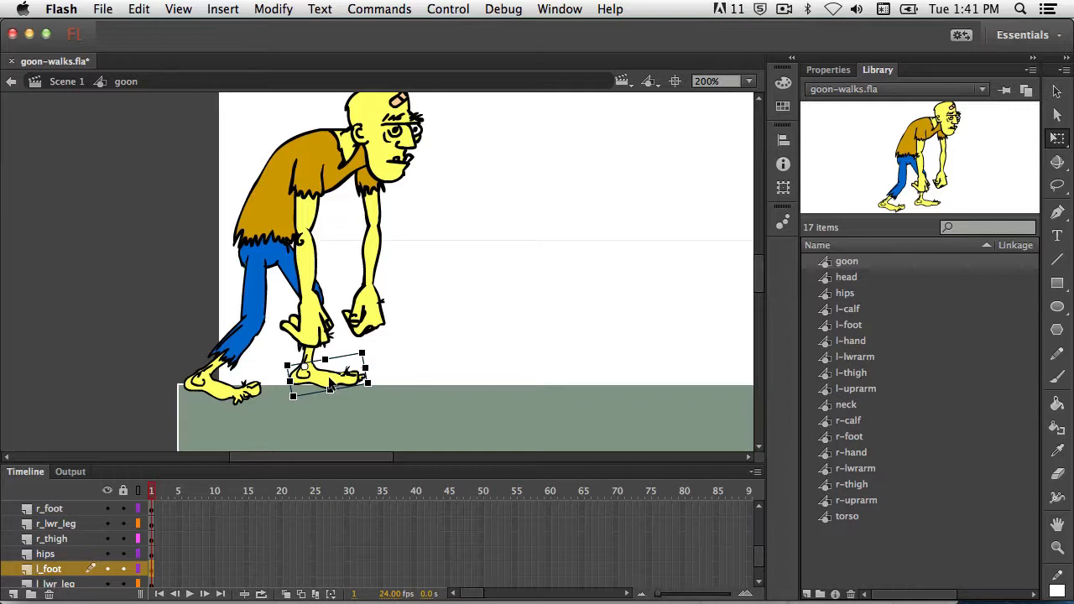
drag(330, 385, 353, 384)
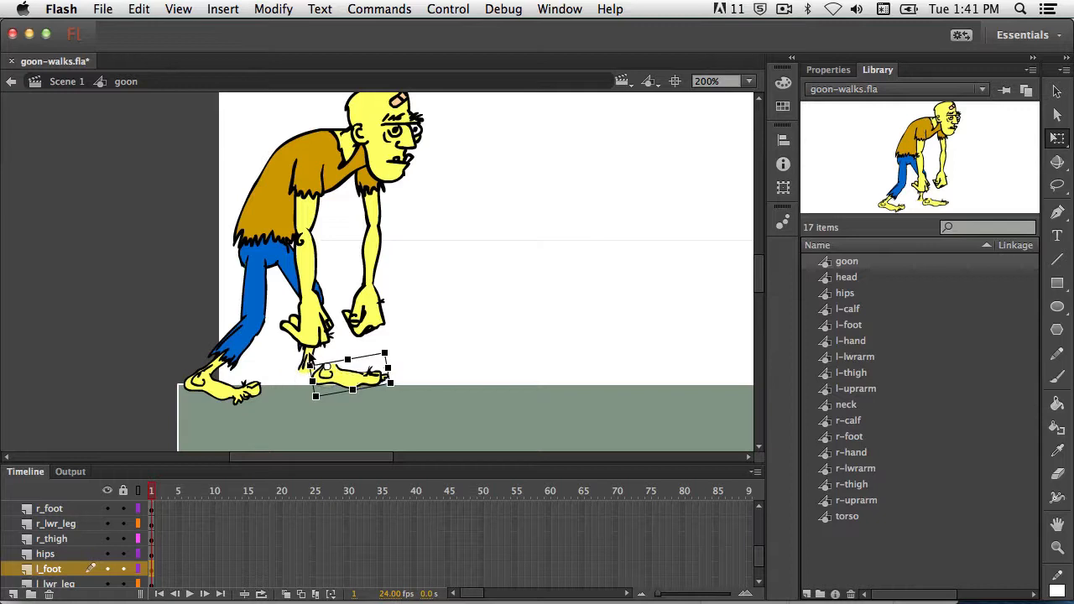
click(405, 348)
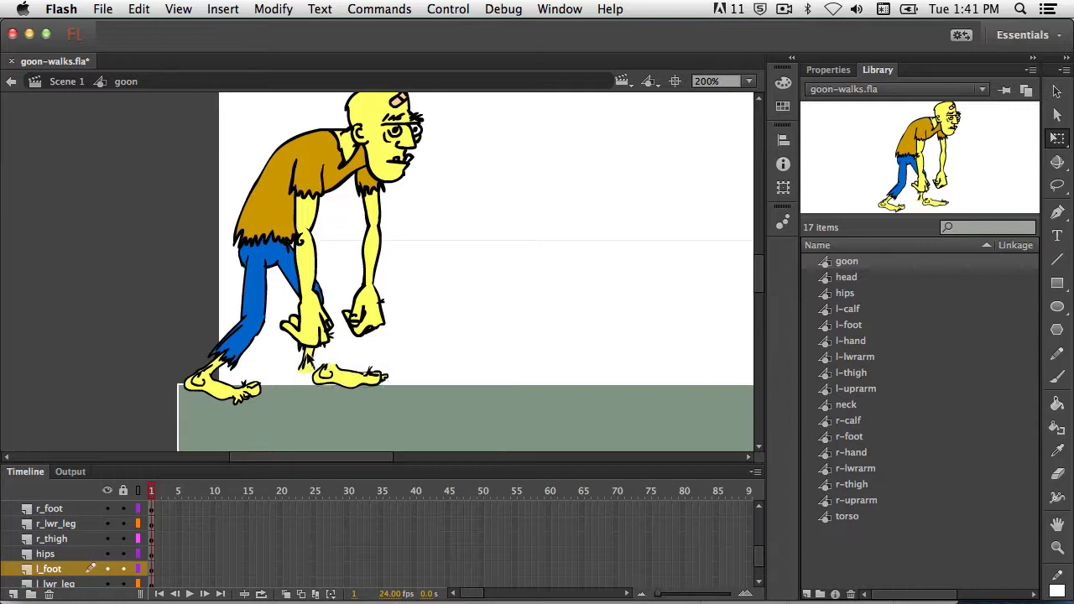
click(315, 359)
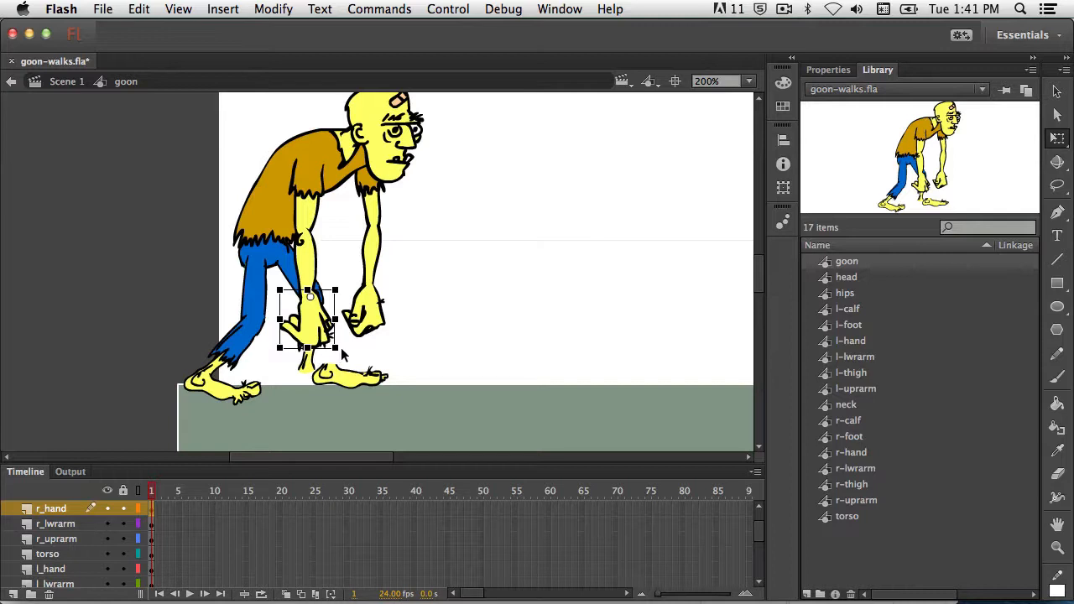
click(308, 370)
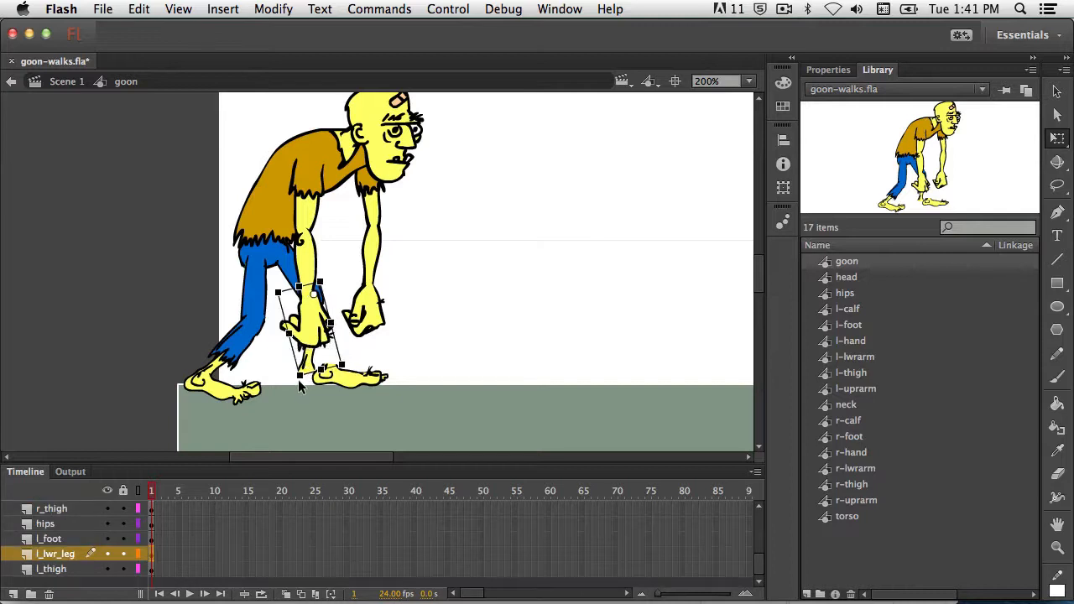
drag(294, 388, 320, 386)
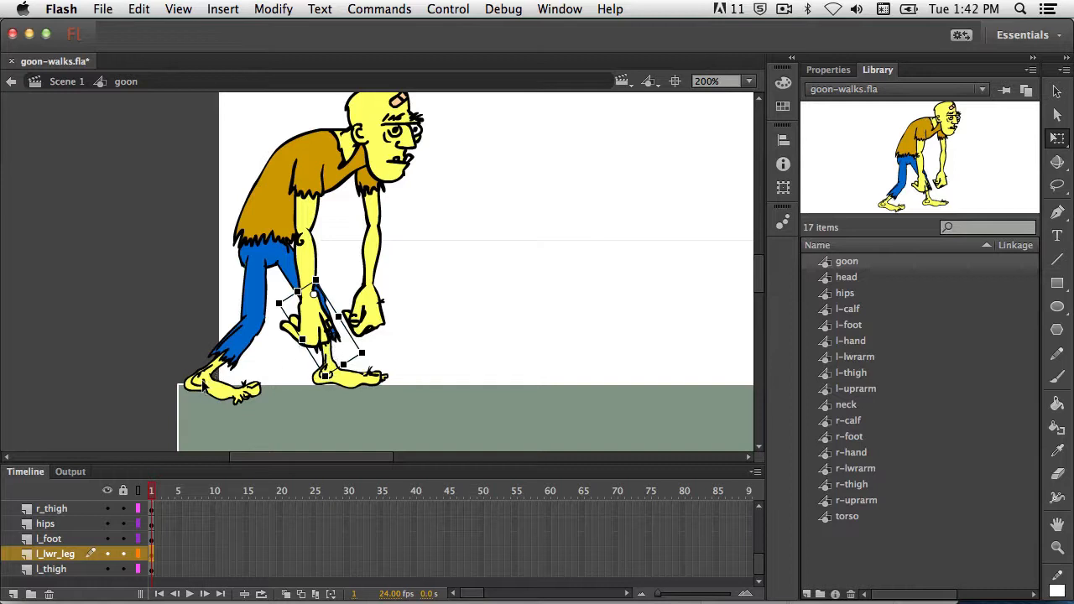
click(487, 312)
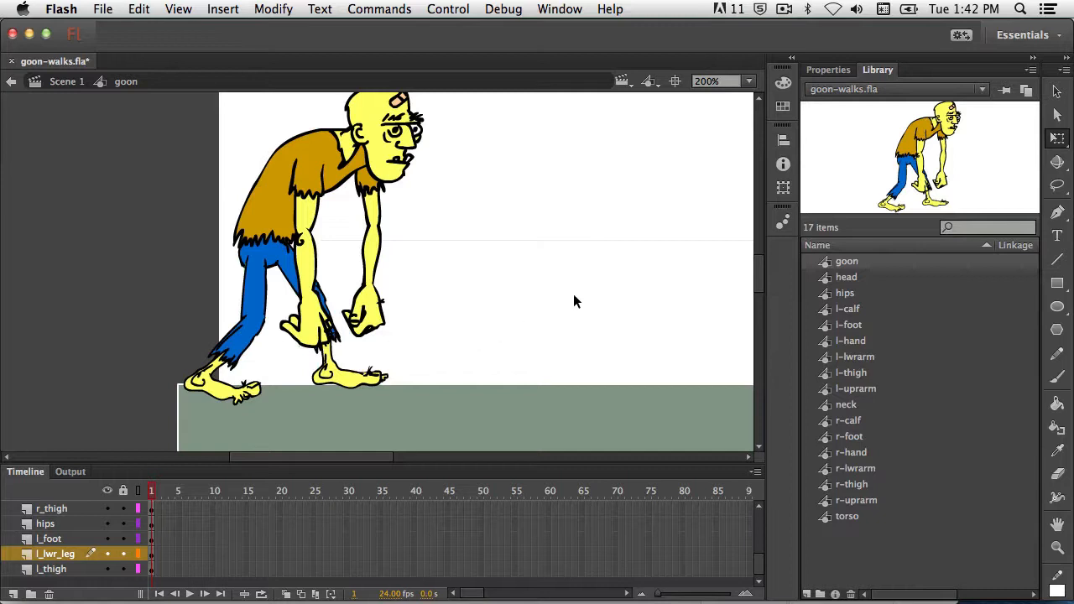
- Enlarge the timeline area so that all layers from head to l_thigh are shown together
mouse_move(760, 277)
mouse_down()
mouse_move(760, 261)
mouse_move(760, 283)
mouse_up()
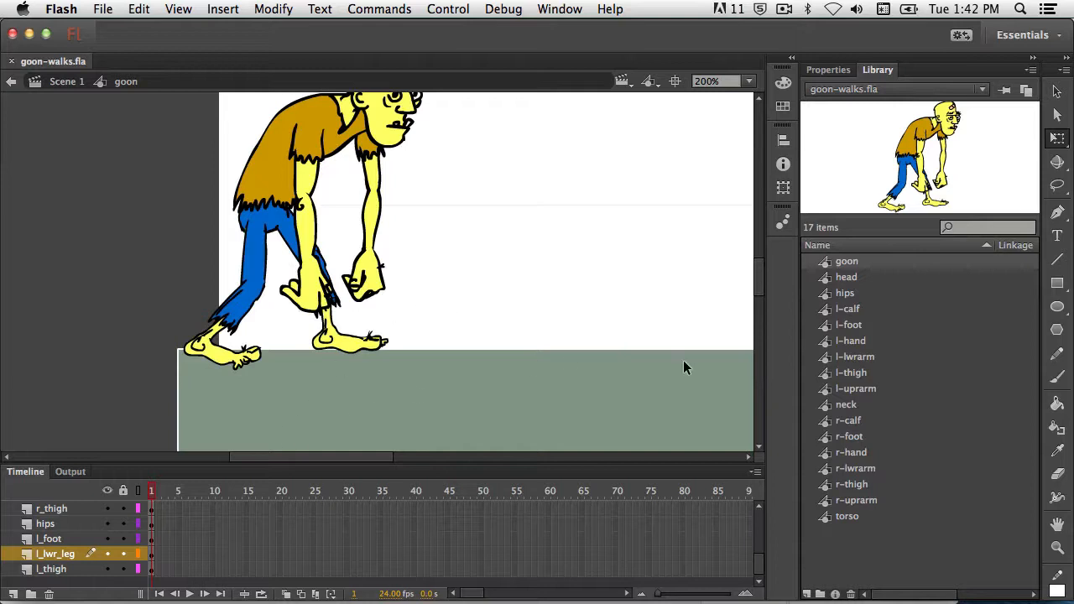
drag(761, 270, 755, 299)
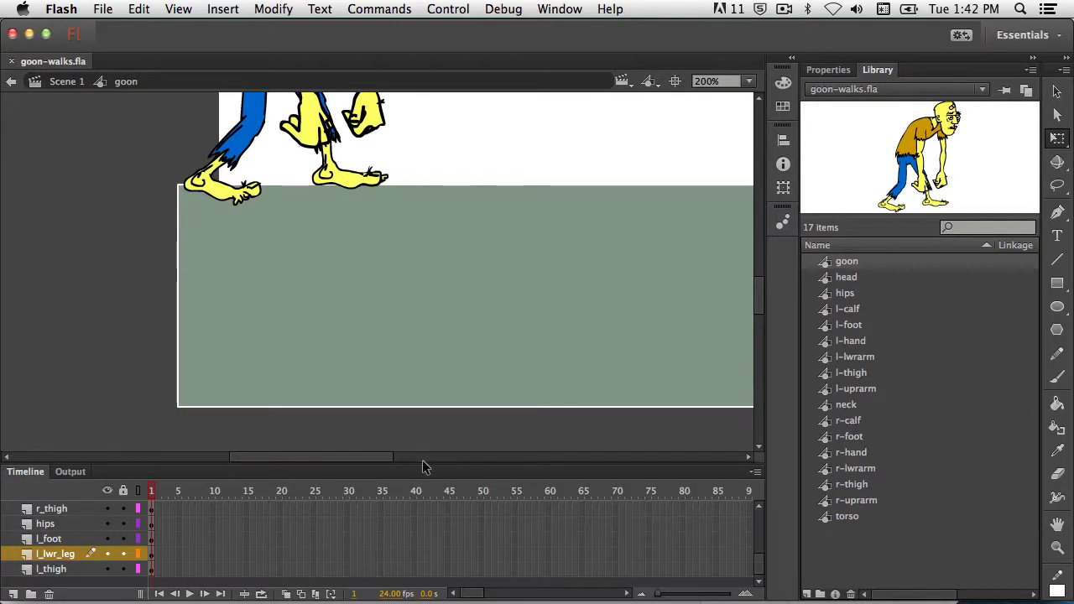
drag(423, 465, 433, 268)
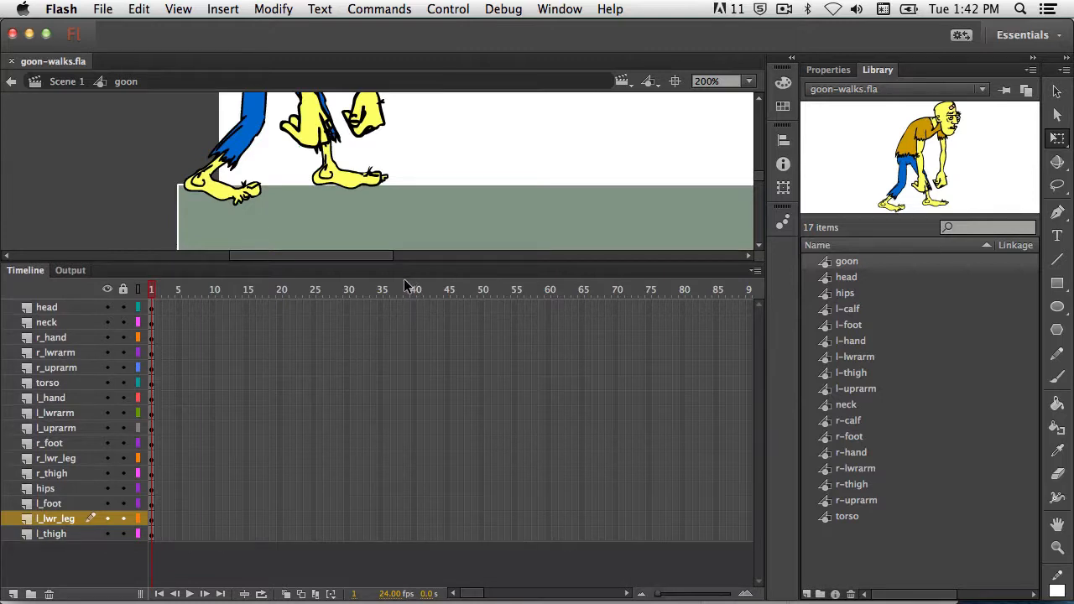
- Insert keyframes at frame 24 on every layer from head through l_thigh
click(306, 308)
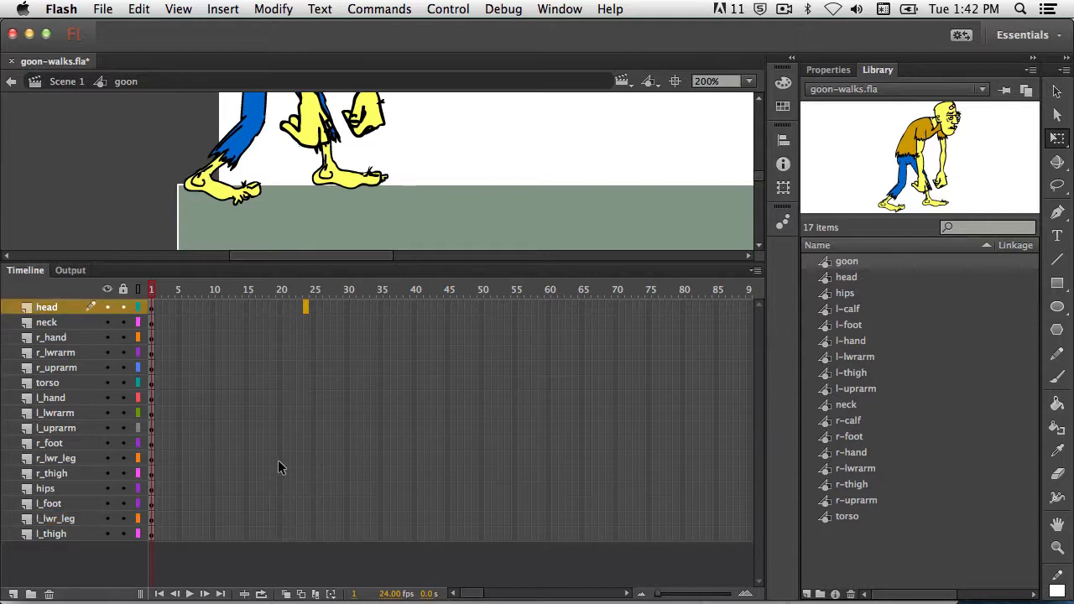
shift+click(305, 534)
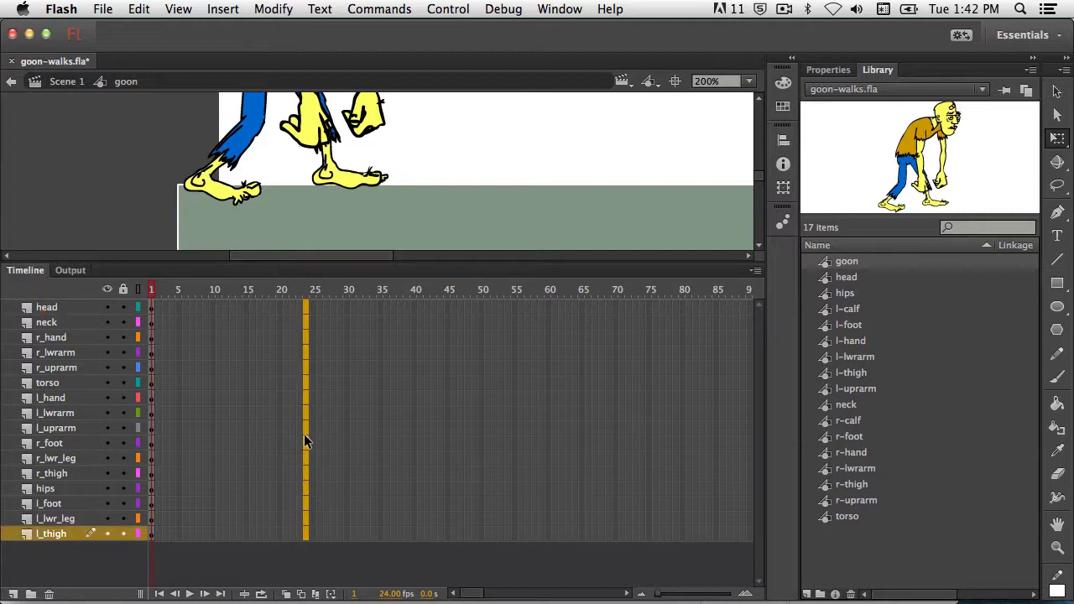
click(306, 309)
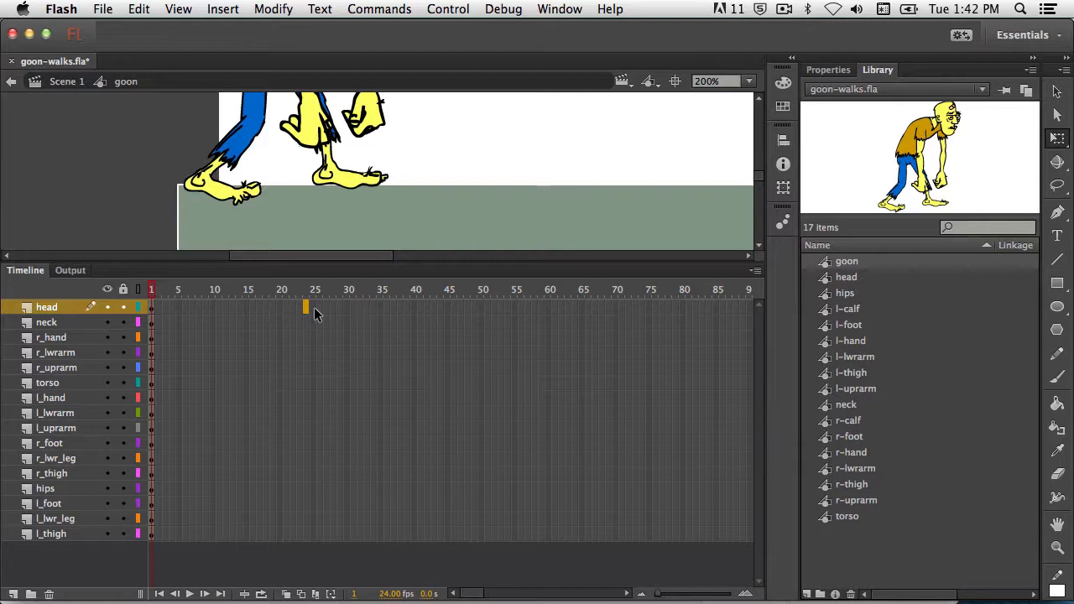
click(305, 323)
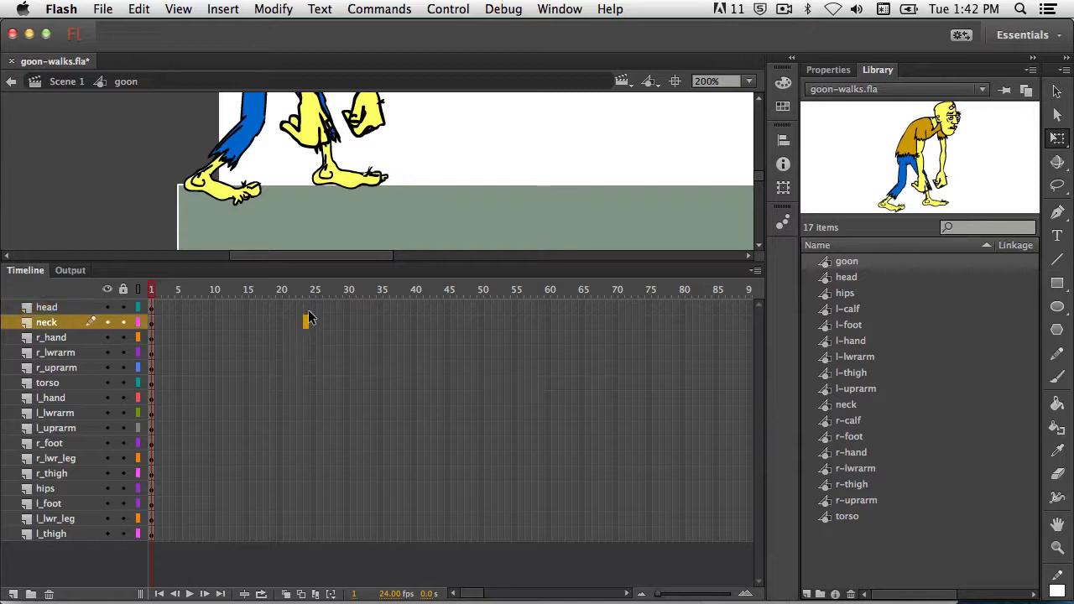
click(306, 308)
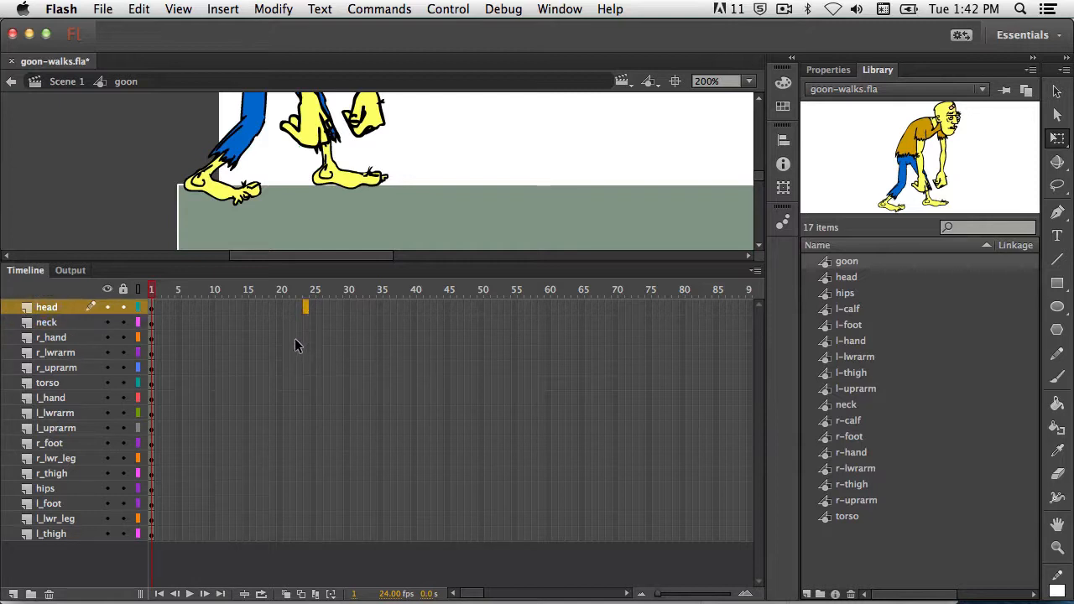
shift+click(307, 533)
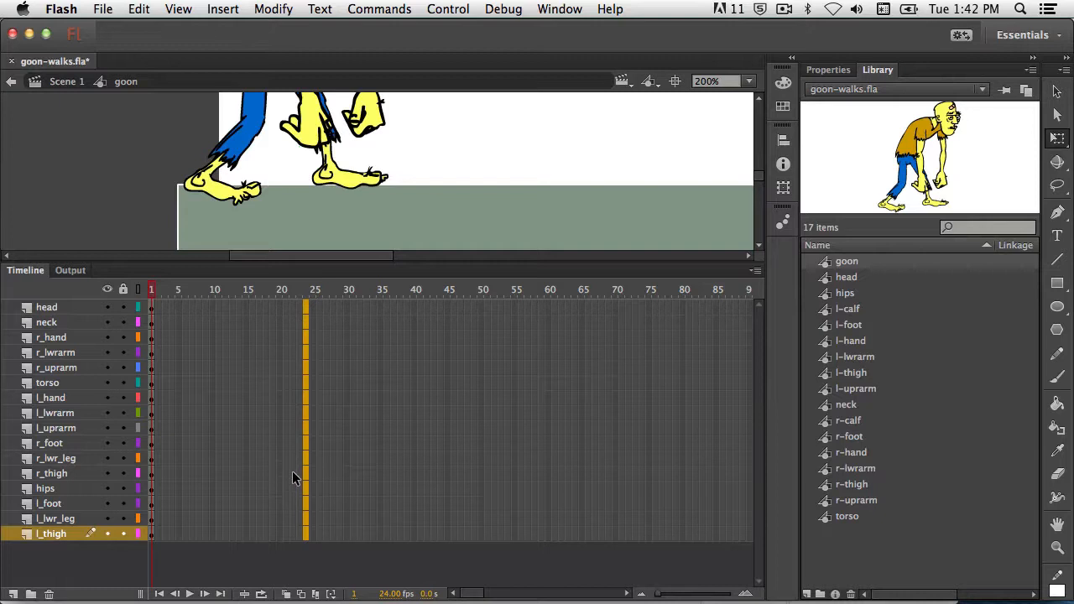
click(302, 336)
drag(307, 307, 307, 539)
key(F5)
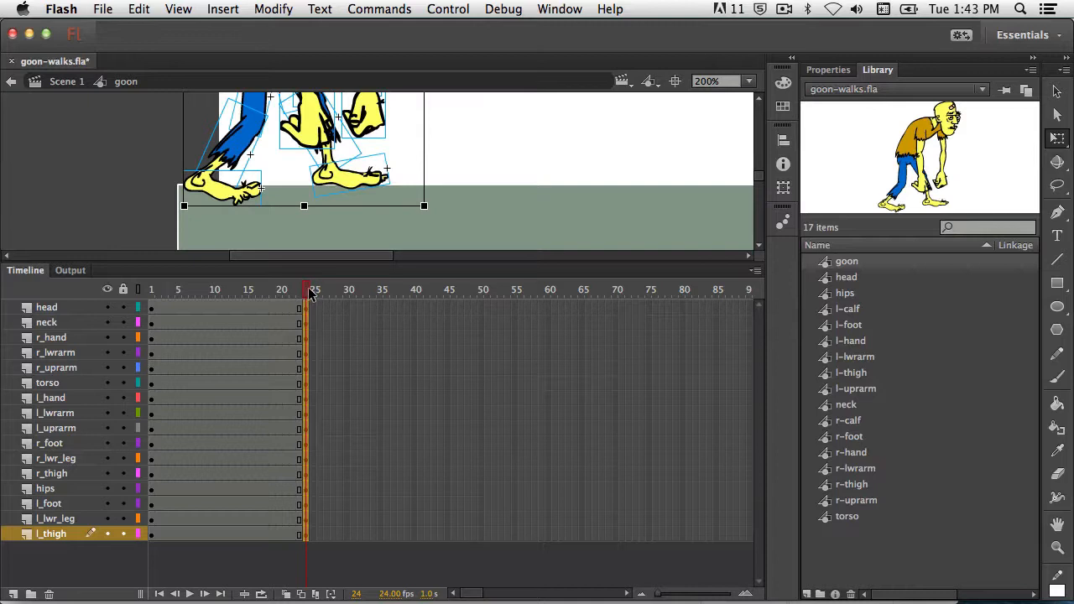
- Insert keyframes at frame 12 on every layer from head through l_thigh, checking the pose between frames 1 and 12
drag(310, 294, 226, 294)
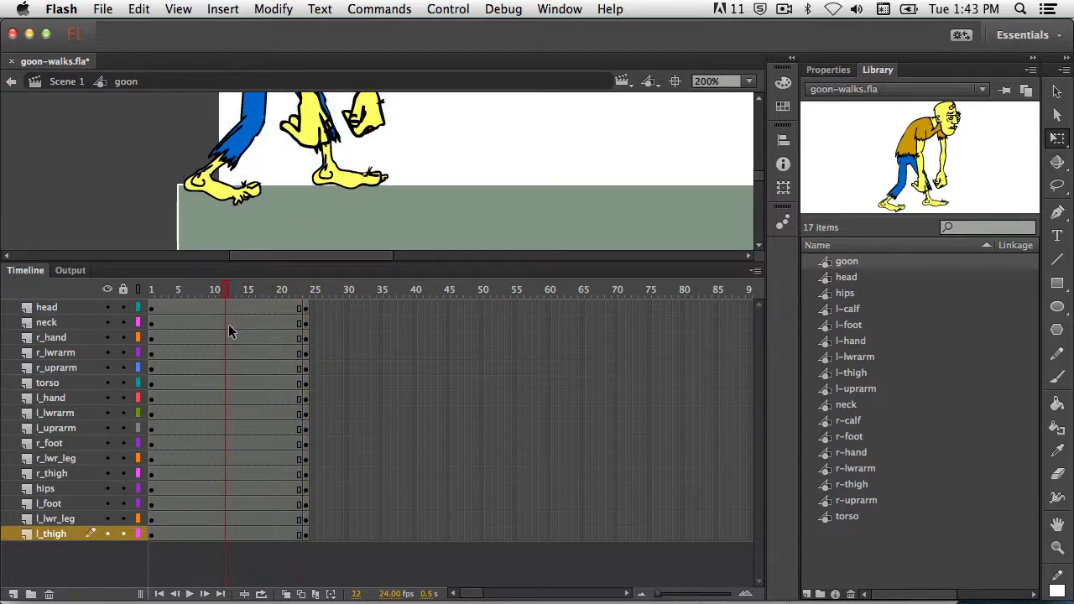
click(225, 309)
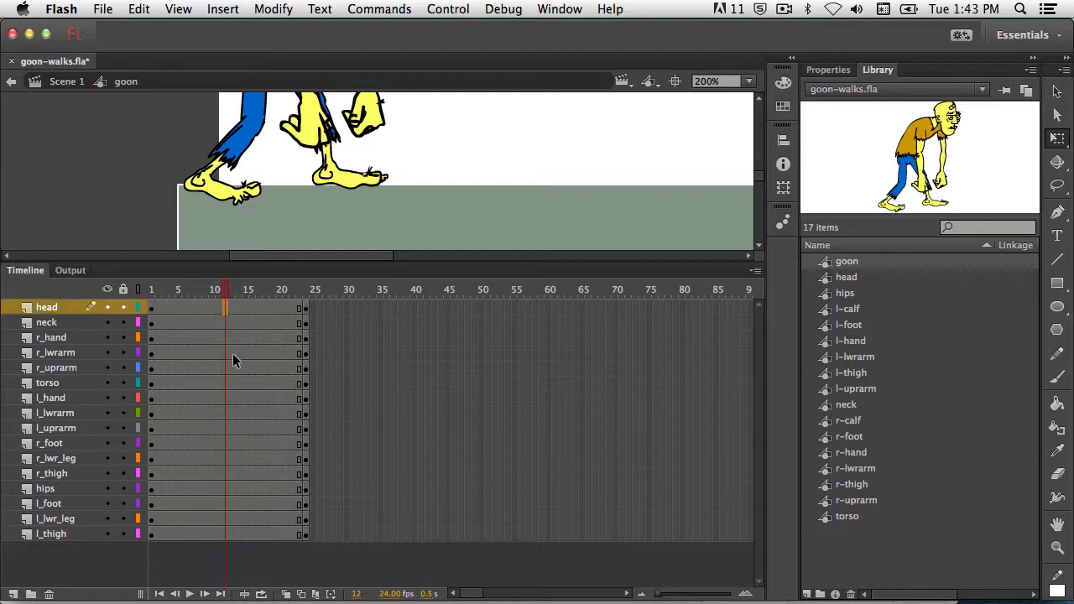
shift+click(227, 535)
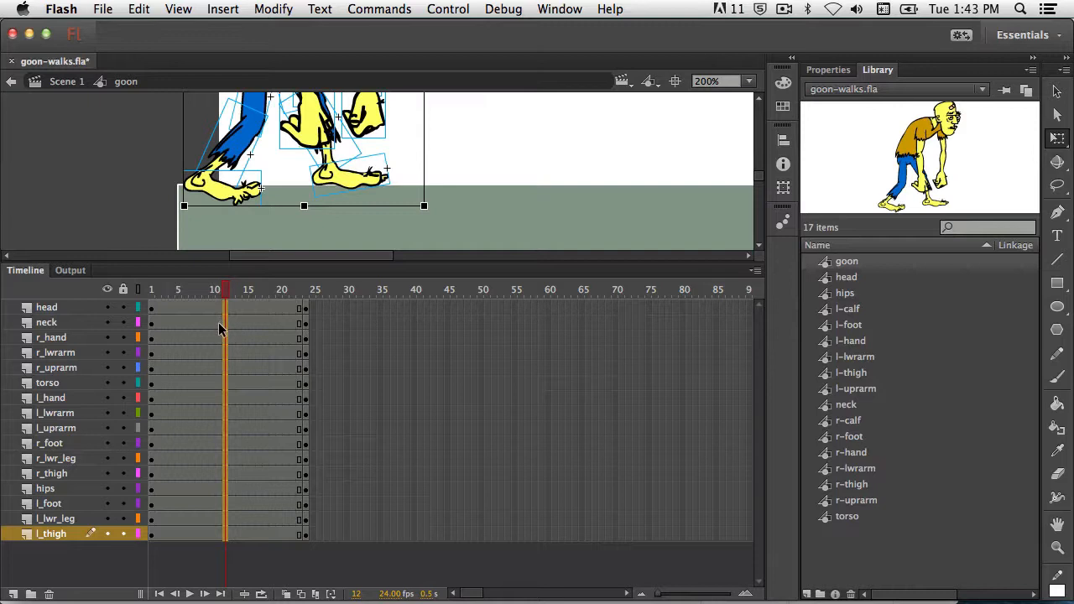
key(F6)
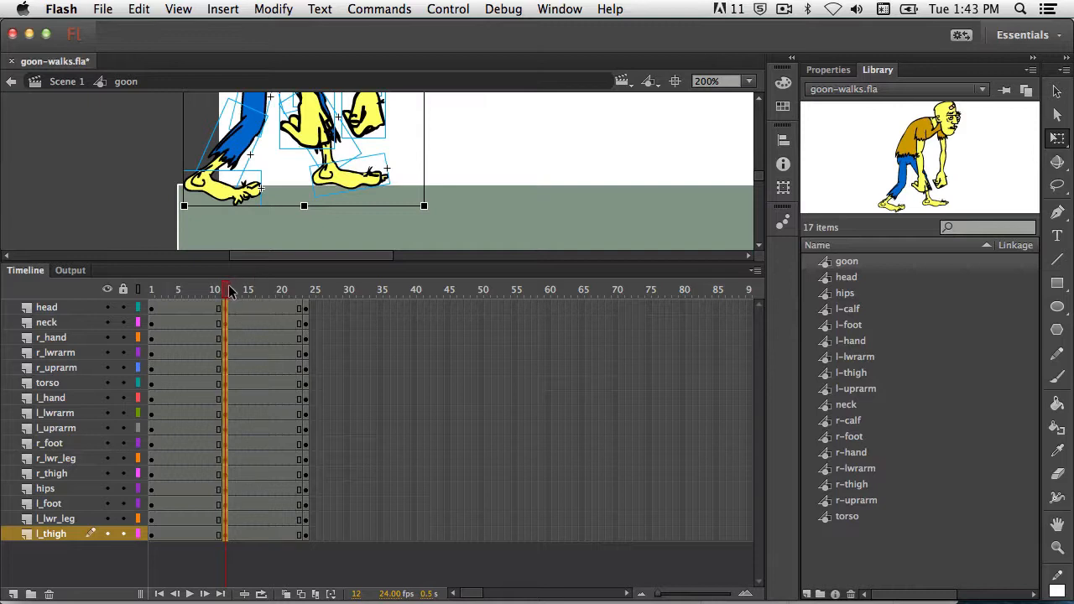
drag(229, 288, 282, 291)
click(150, 294)
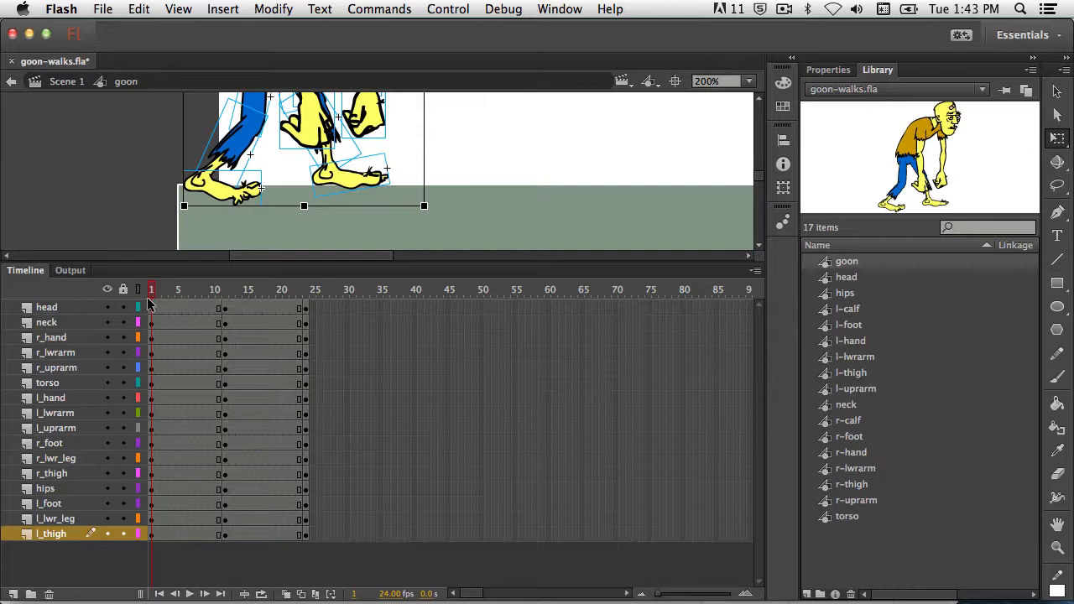
drag(151, 289, 226, 288)
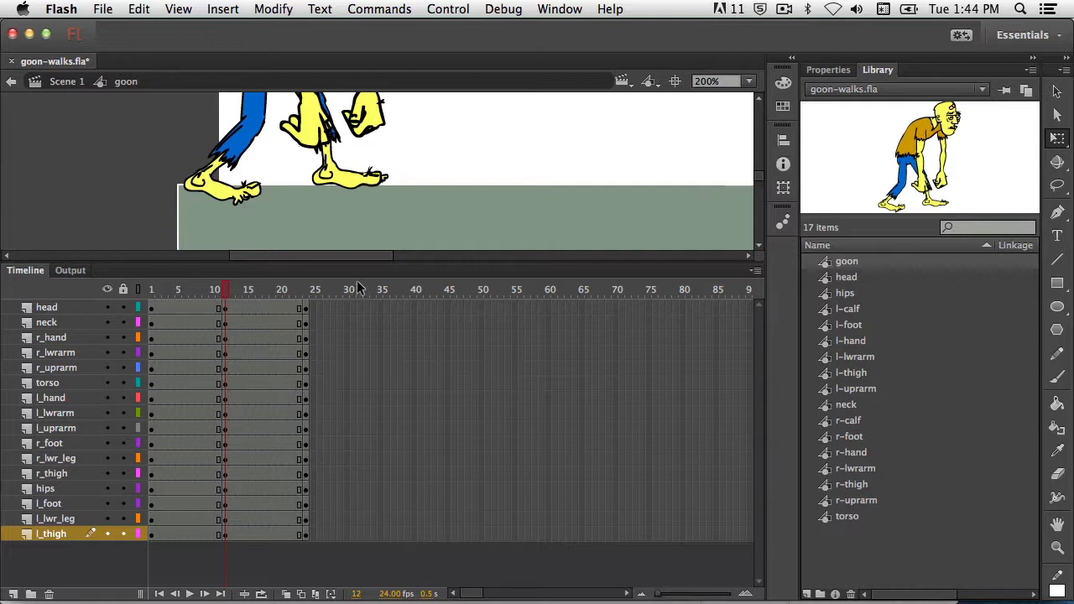
- Shrink the timeline area and hide the arm layers r_hand, r_lwrarm, r_uprarm, l_hand, l_lwrarm and l_uprarm
click(225, 309)
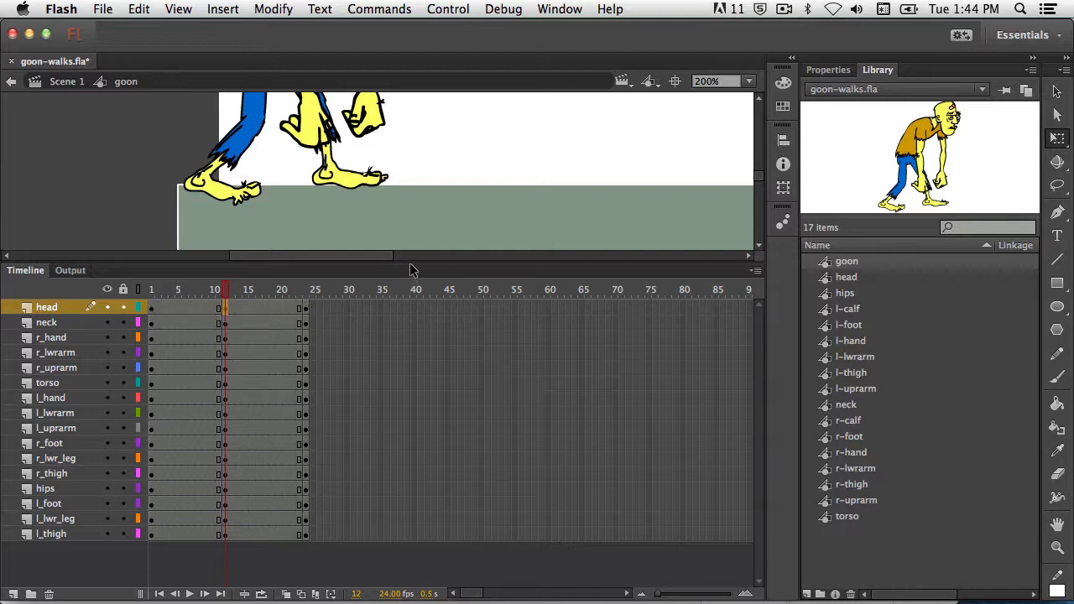
drag(411, 269, 439, 463)
drag(758, 284, 756, 261)
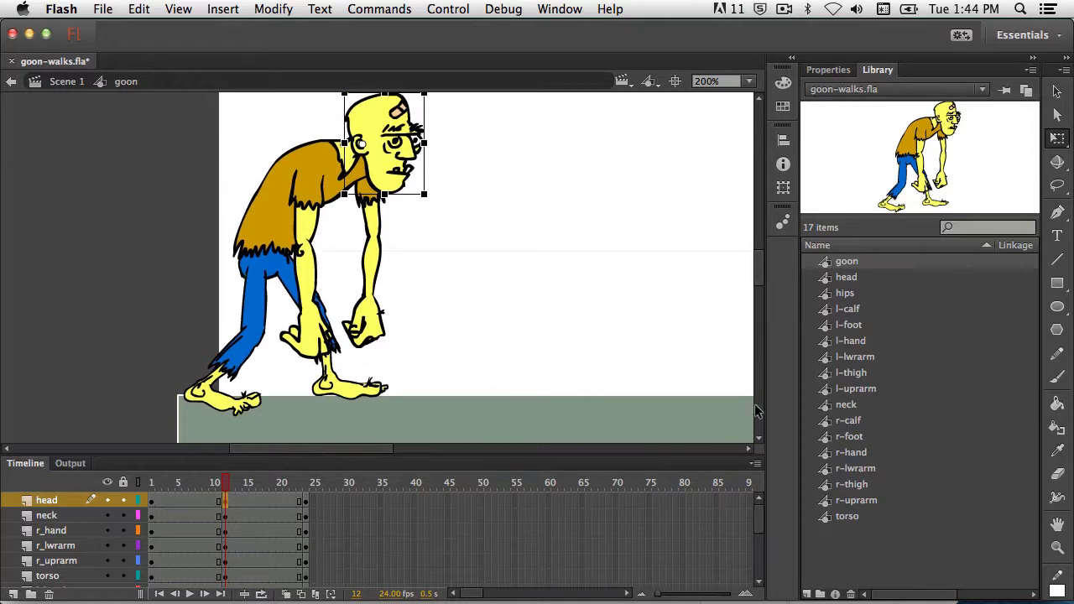
scroll(758, 524, down, 1)
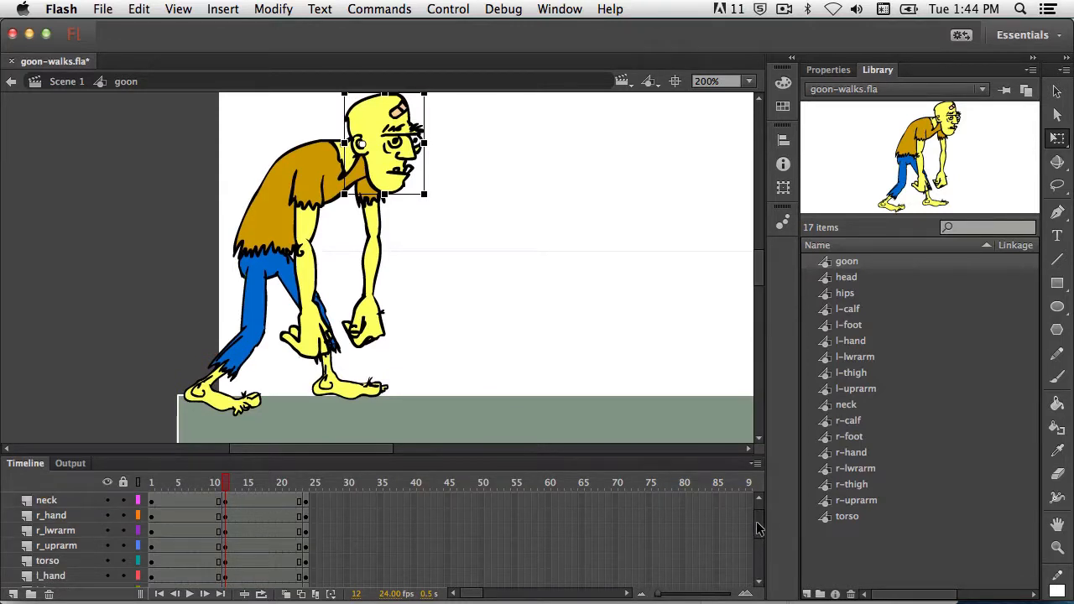
drag(106, 515, 114, 549)
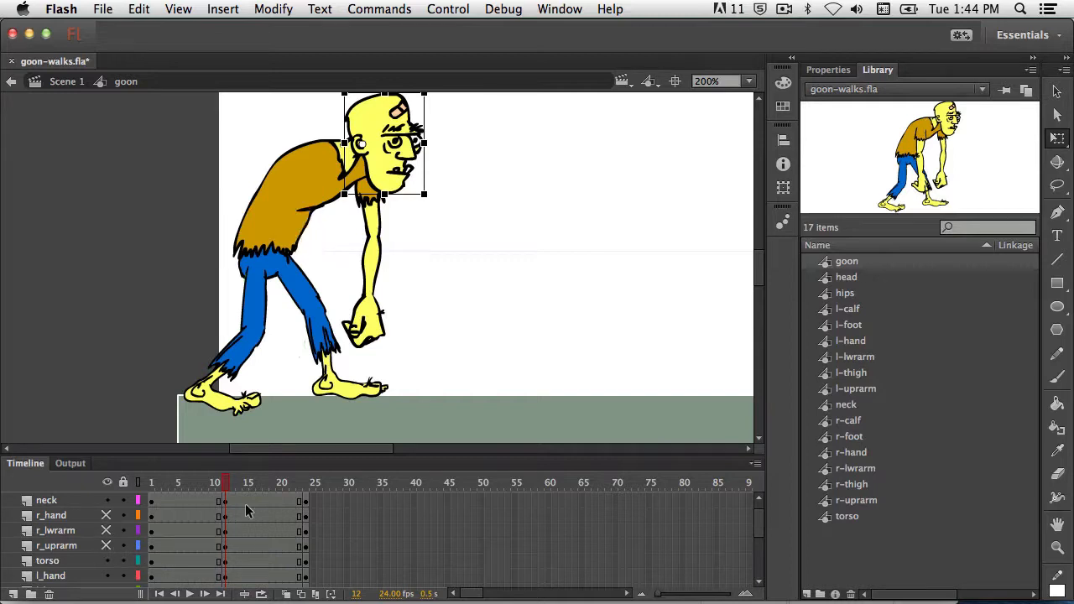
scroll(758, 524, down, 3)
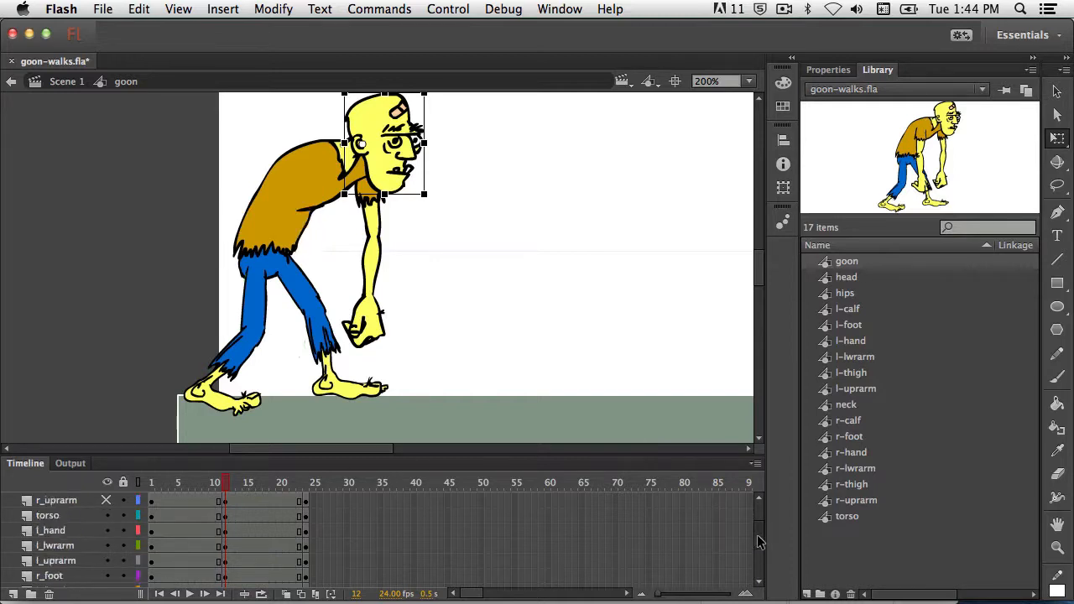
click(106, 530)
click(107, 545)
click(106, 560)
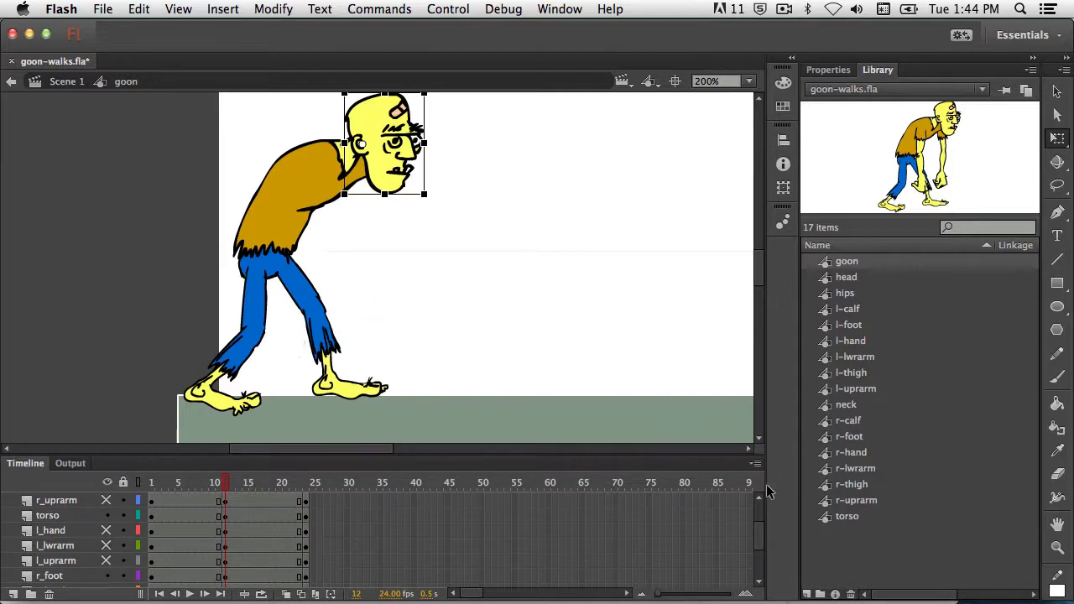
- Select the right thigh, lower leg and foot at frame 12 and rotate the whole leg forward about the hip
click(260, 312)
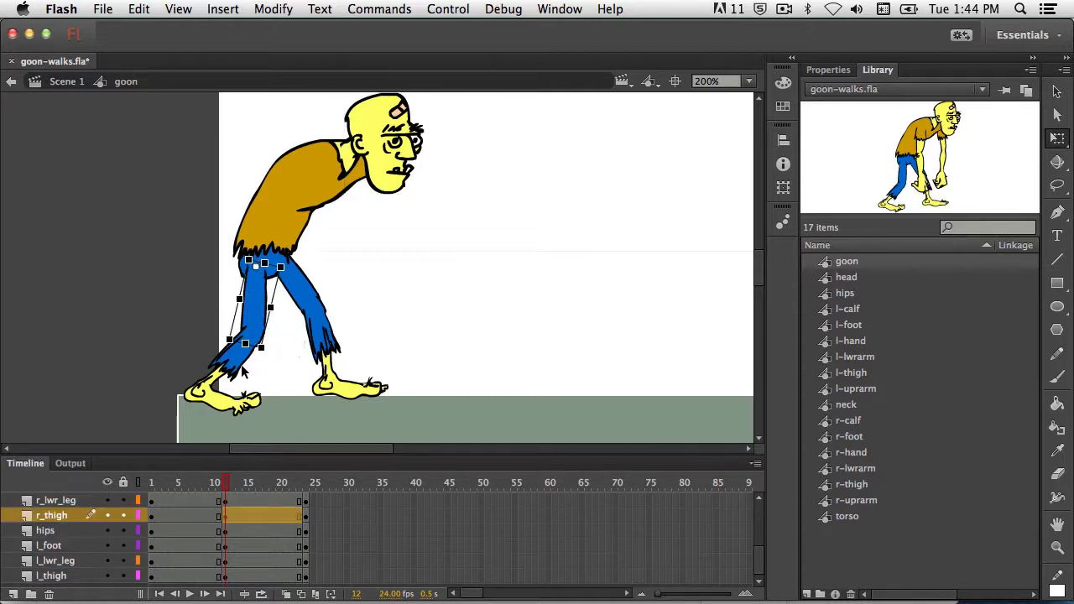
click(237, 357)
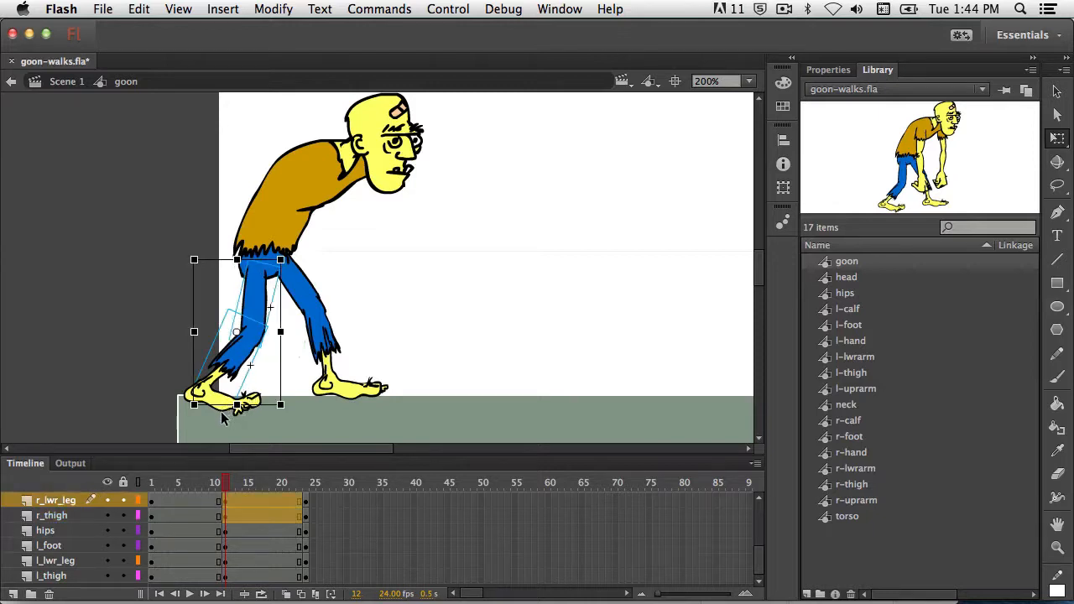
click(225, 411)
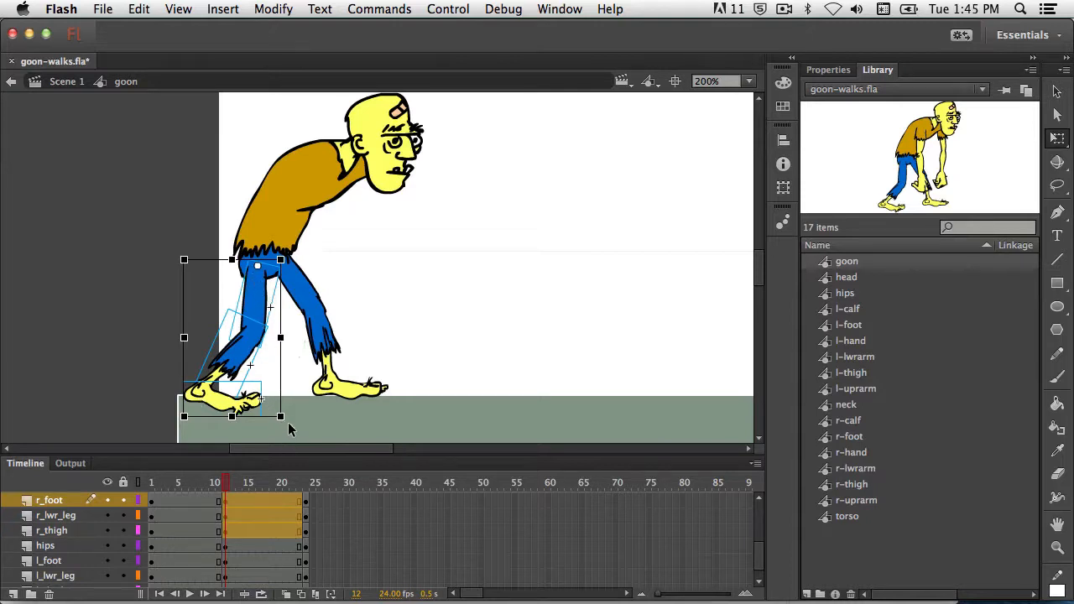
drag(287, 429, 396, 395)
click(308, 406)
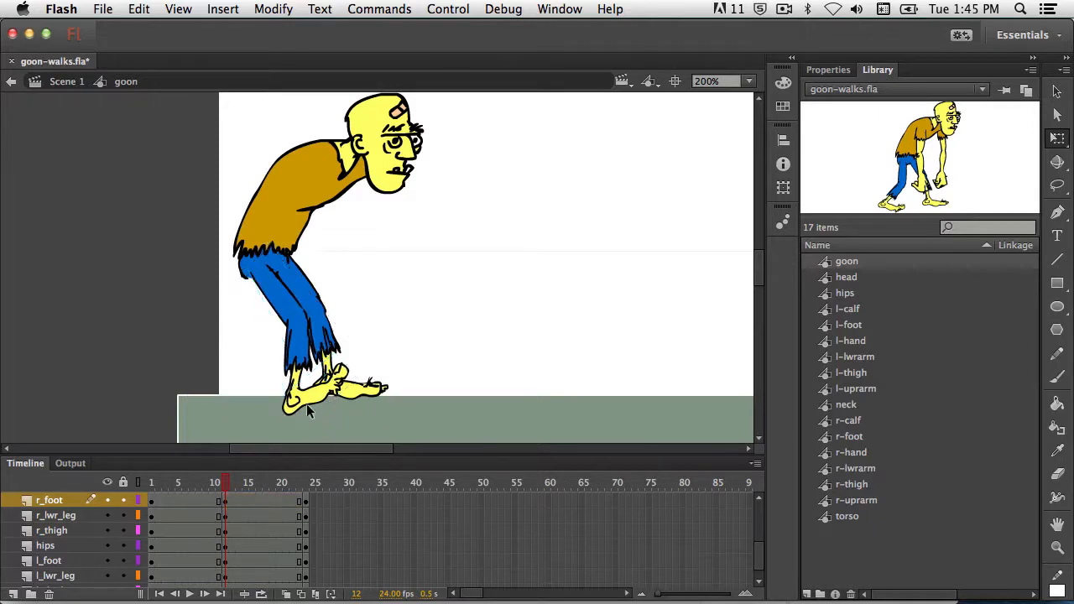
- Rotate the right foot at frame 12 down about the ankle until it lies nearly flat, and align it with the lower leg
click(316, 399)
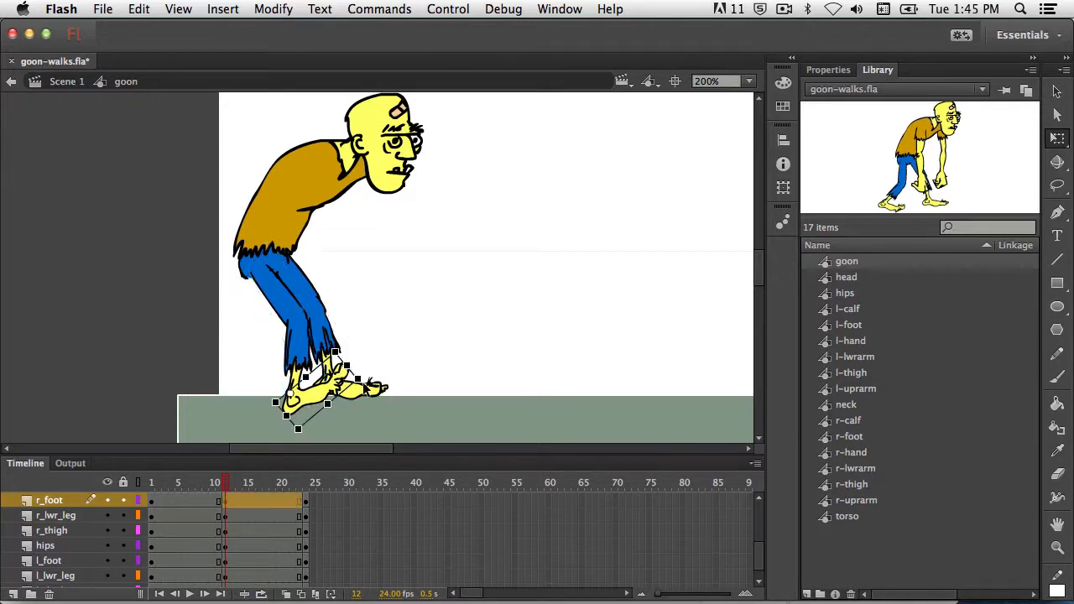
drag(364, 391, 358, 432)
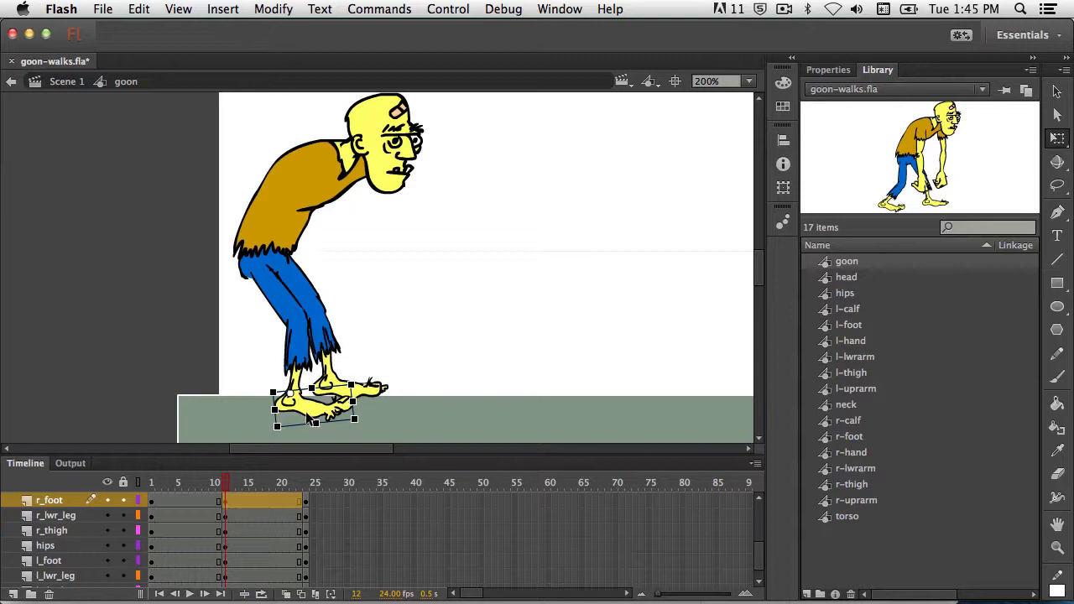
drag(304, 411, 304, 411)
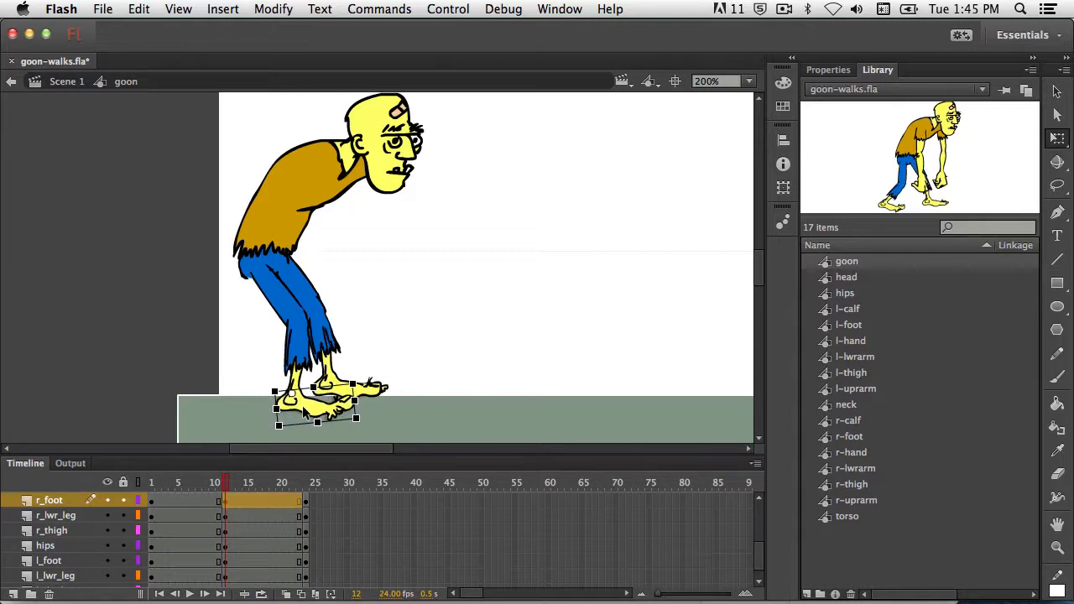
- Compare the leg poses before and at frame 12, and nudge the right foot at frame 12 up slightly
click(219, 484)
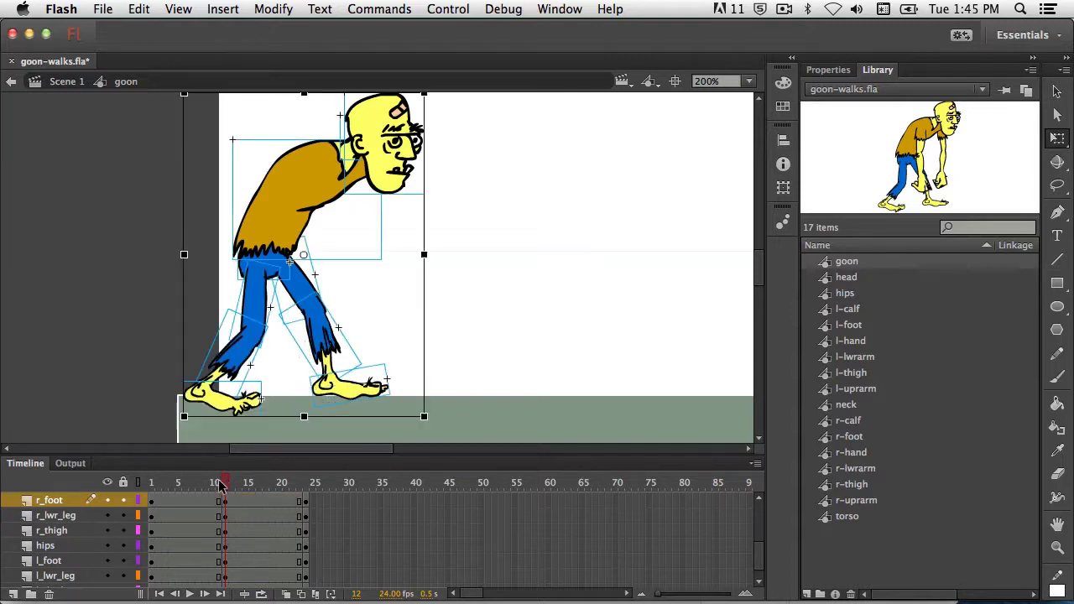
drag(217, 484, 225, 485)
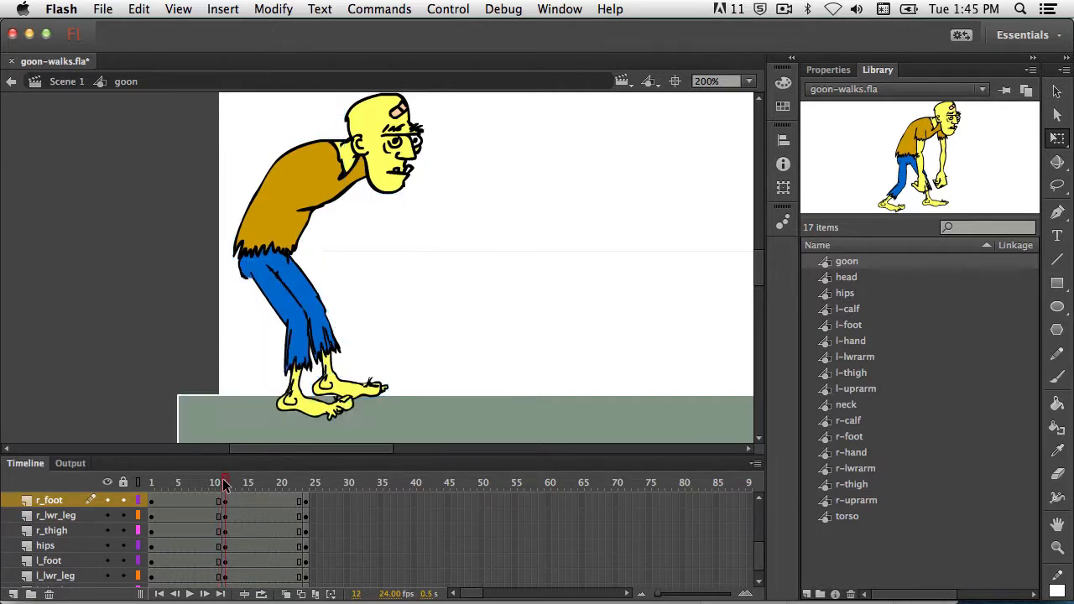
click(303, 408)
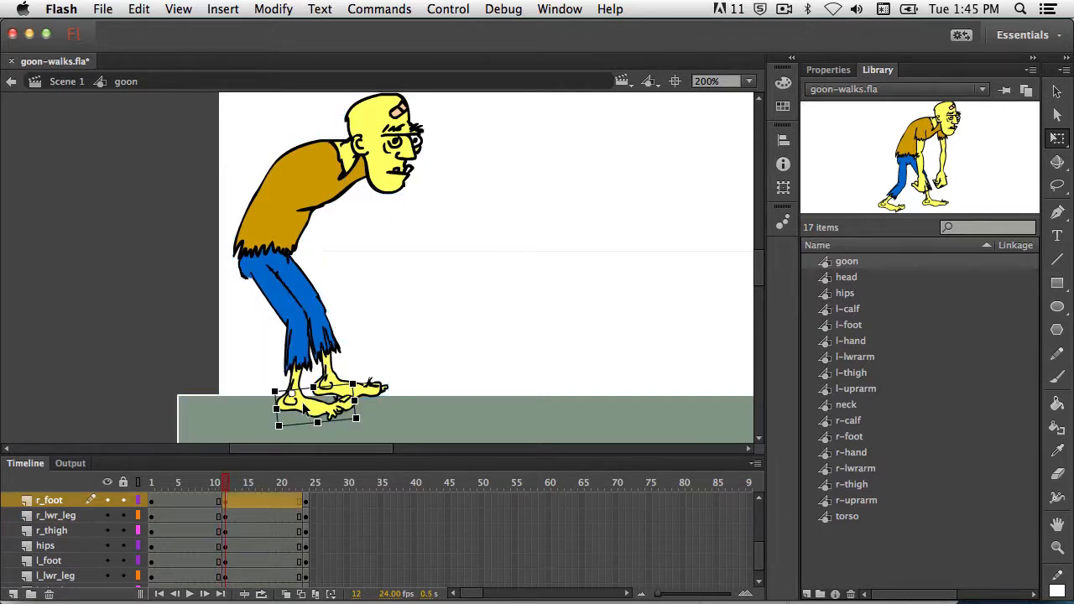
drag(303, 407, 302, 405)
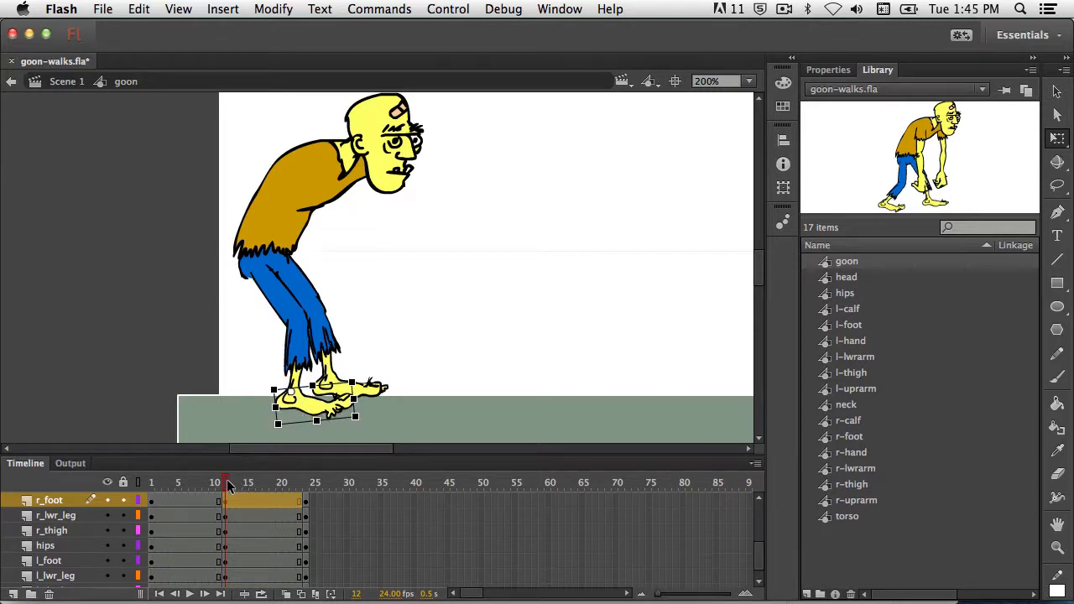
drag(228, 485, 226, 487)
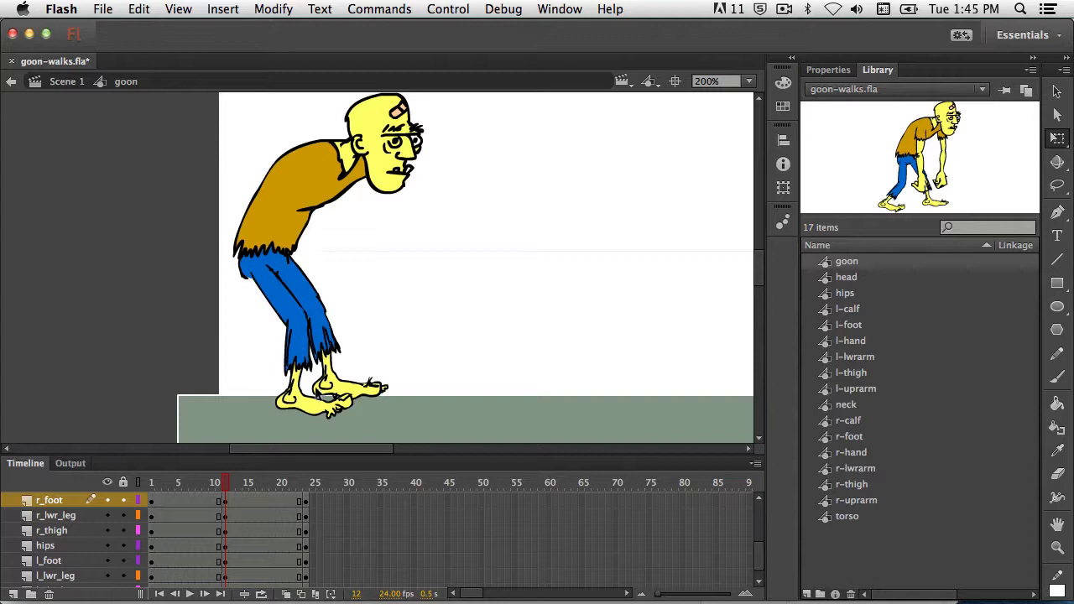
click(315, 409)
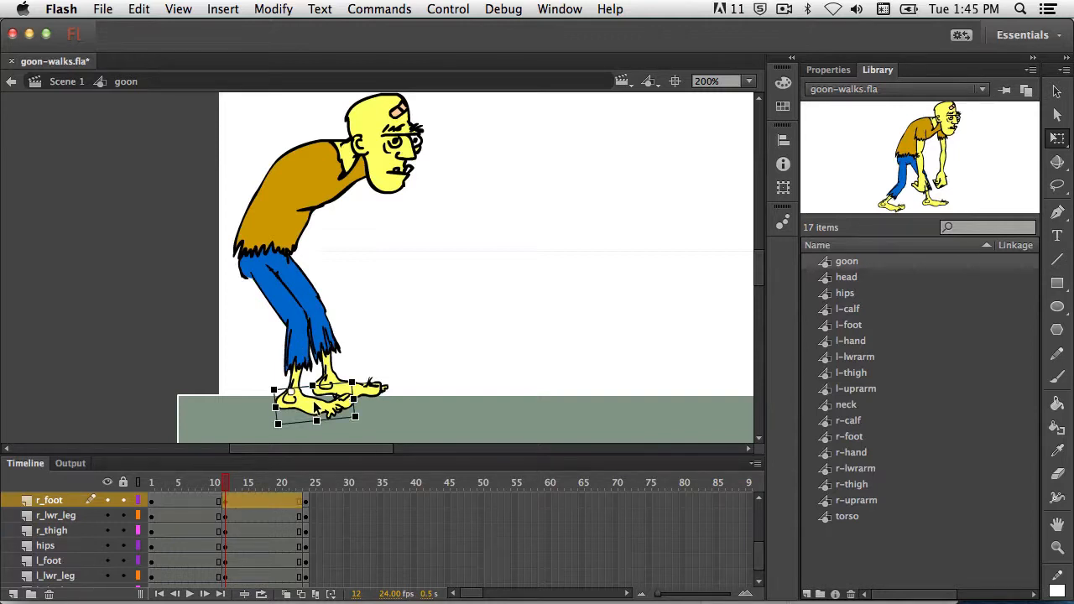
- Move the right foot at frame 12 slightly forward and rotate the right lower leg about the knee to meet it
drag(315, 408, 333, 406)
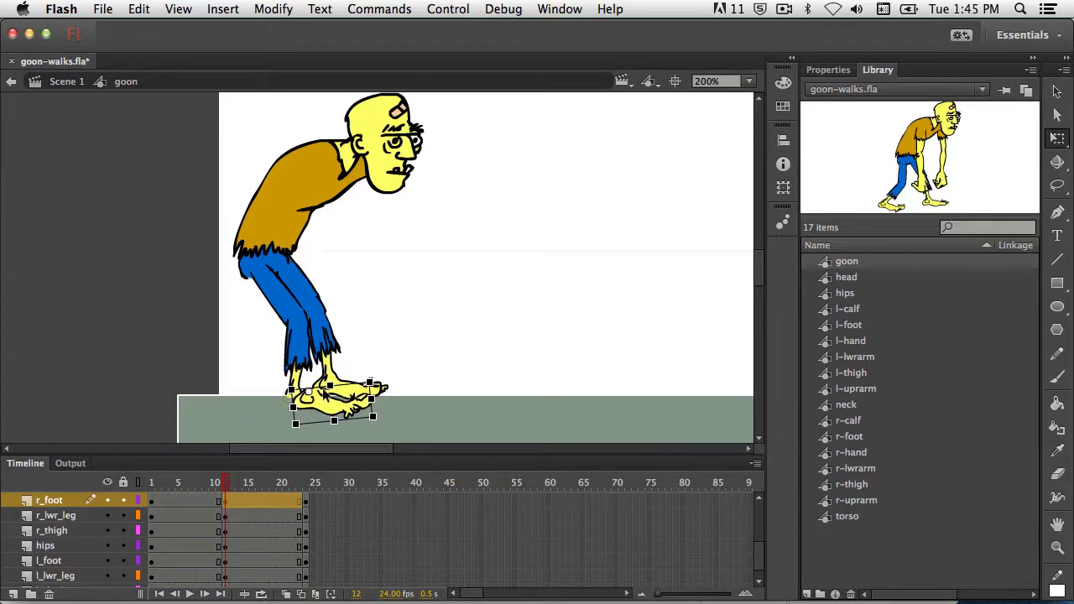
click(298, 351)
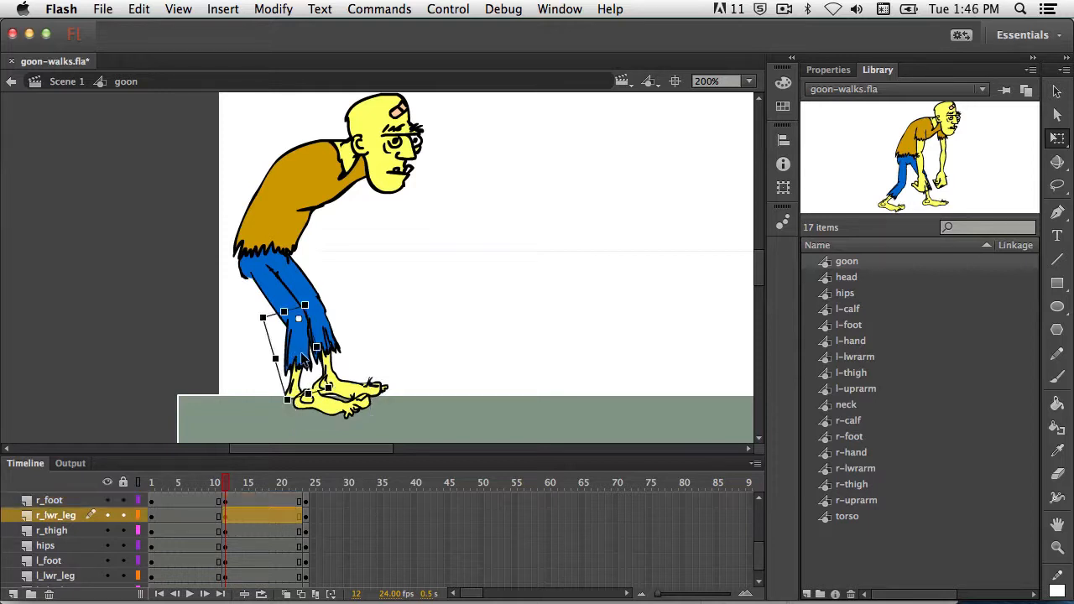
drag(285, 417, 307, 416)
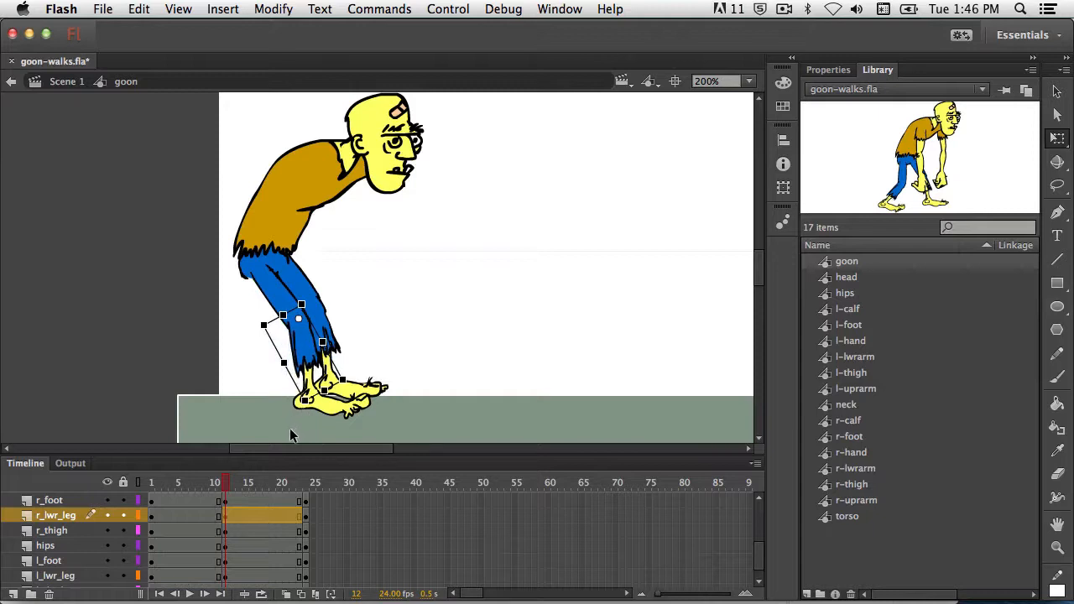
- Move the left foot at frame 12 back along the ground until it sits behind the right foot
click(308, 294)
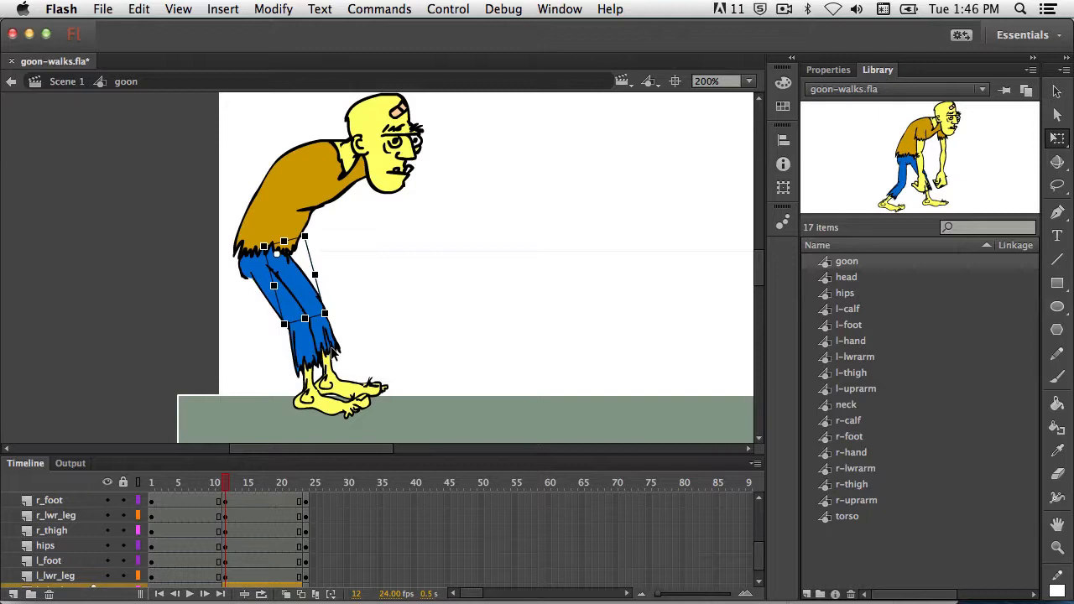
click(350, 391)
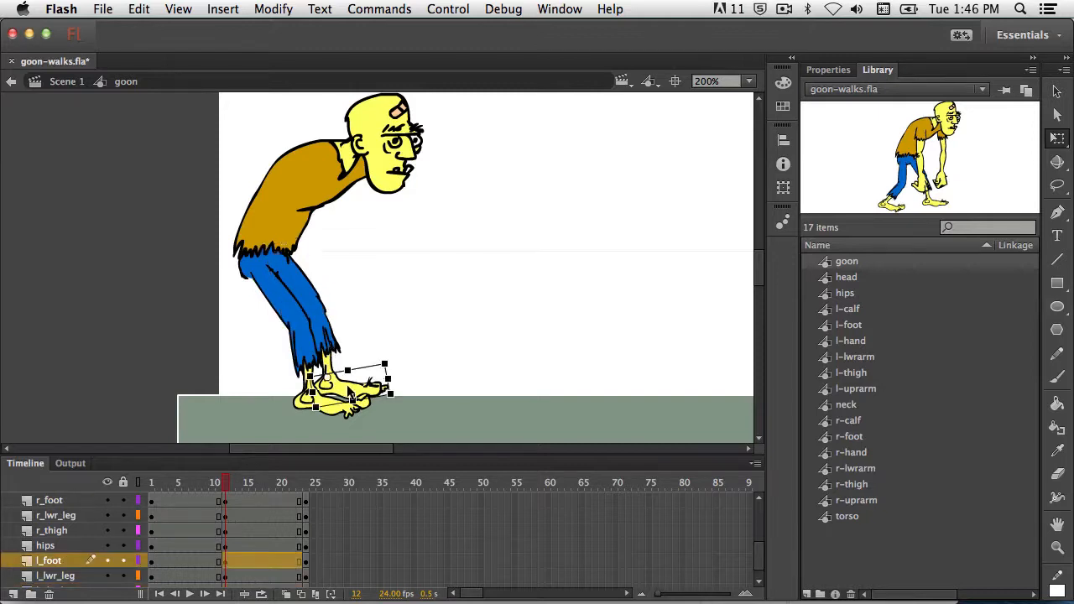
drag(350, 391, 245, 417)
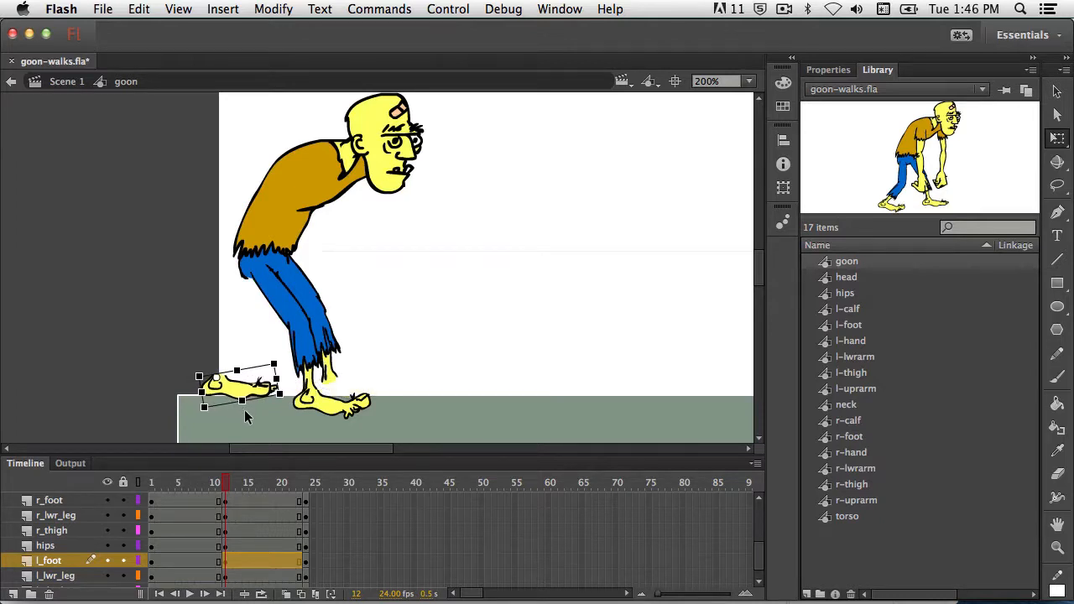
- Flip between frames 11 and 12 to compare the left foot's position with the rear foot of the previous pose
click(221, 484)
click(225, 484)
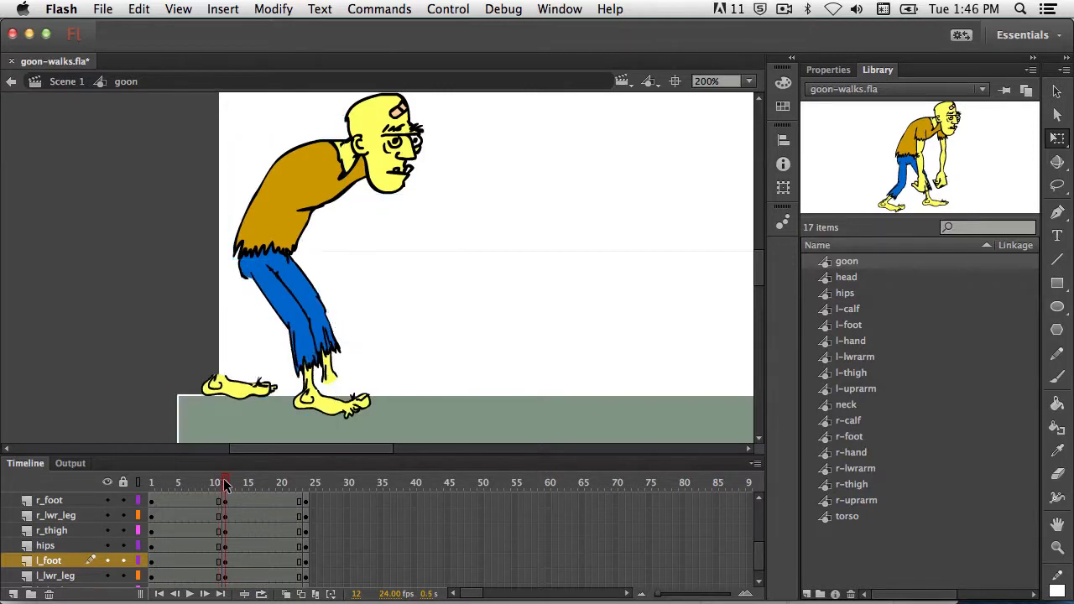
click(220, 484)
click(224, 484)
click(219, 484)
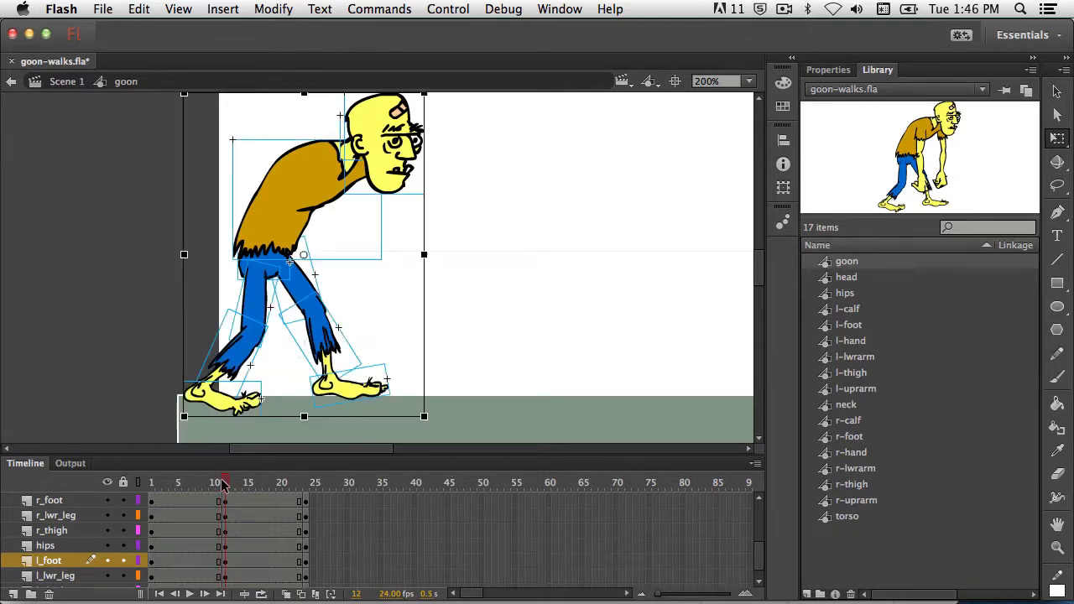
click(224, 484)
click(221, 484)
click(224, 484)
click(221, 484)
click(225, 484)
click(221, 485)
click(224, 484)
click(221, 485)
click(224, 485)
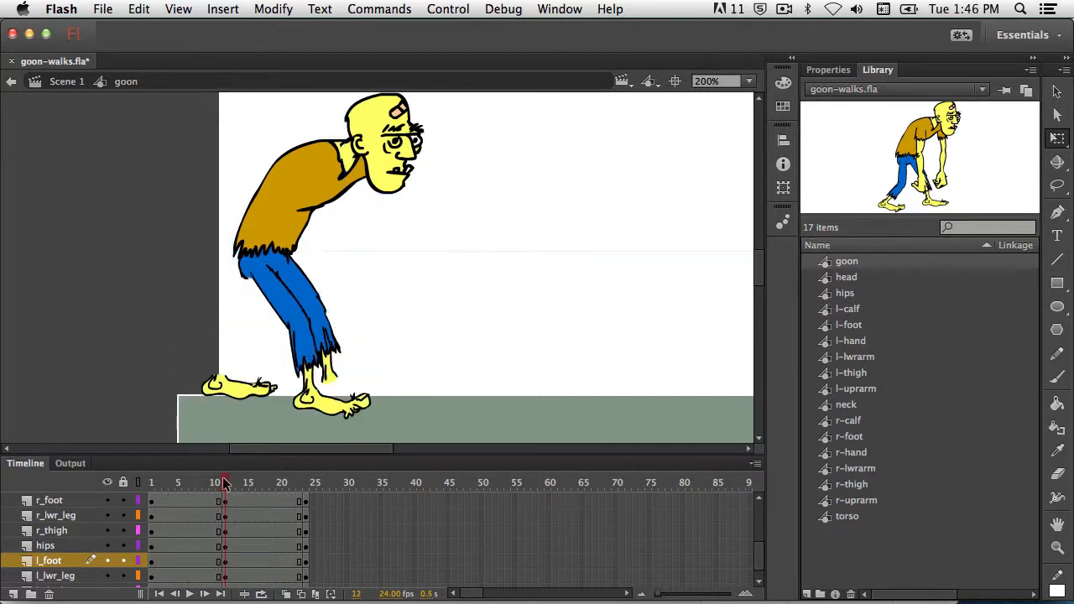
- Nudge the left foot at frame 12 slightly forward and check its position against the previous pose
click(241, 398)
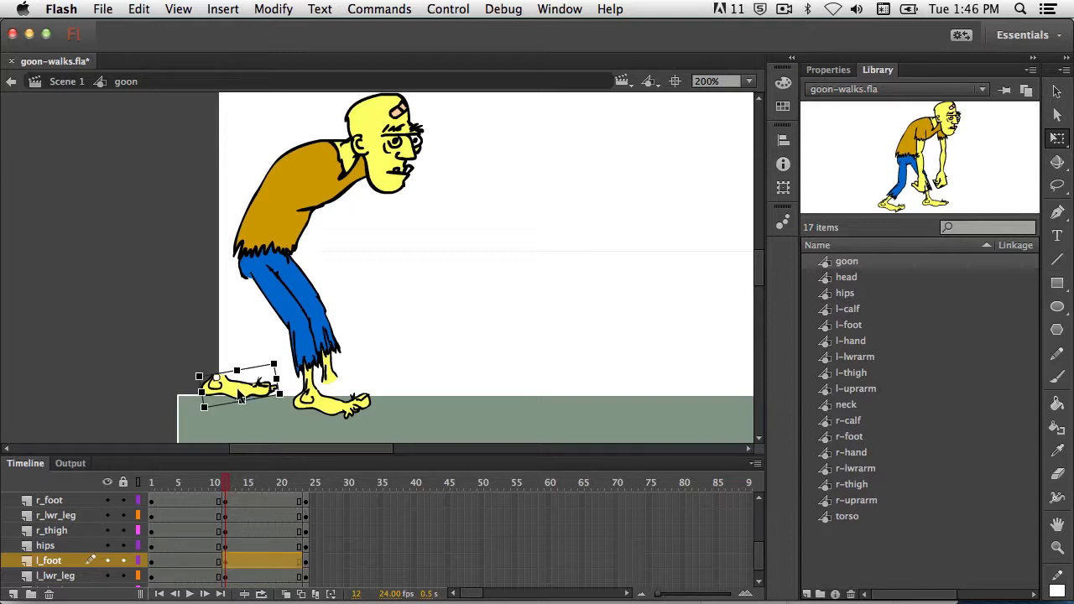
drag(241, 397, 248, 398)
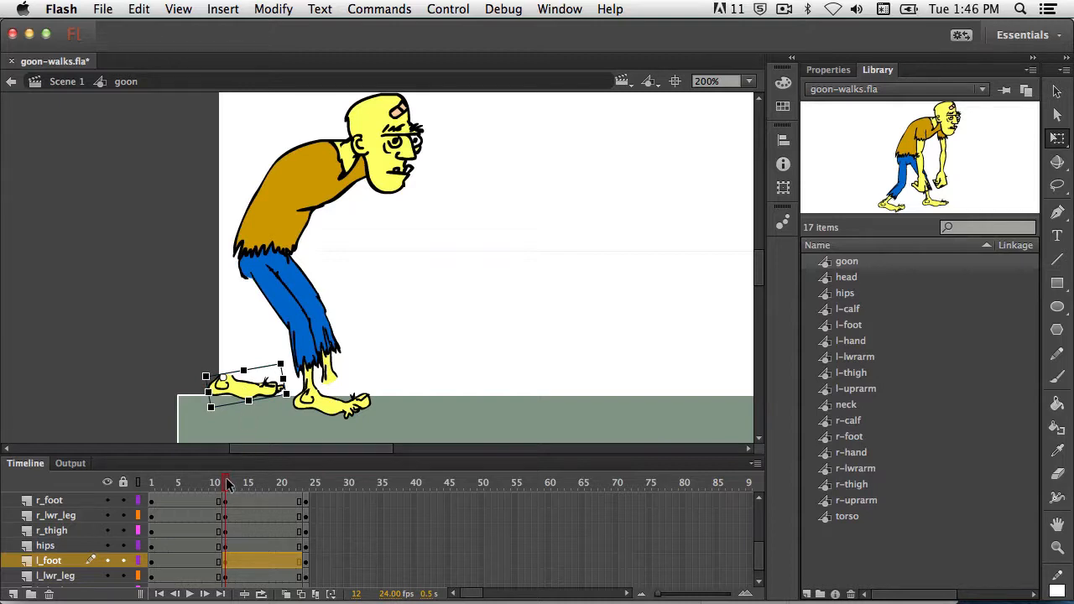
drag(225, 484, 225, 484)
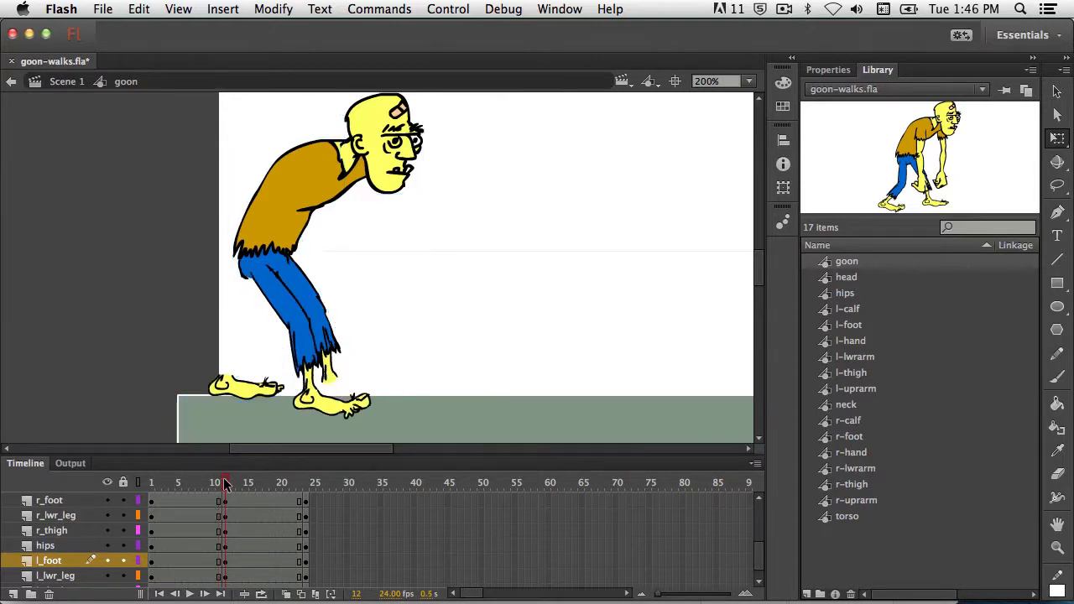
- Rotate the left thigh and lower leg at frame 12 back about the hip to the rear foot, and nudge the lower leg into line
click(305, 294)
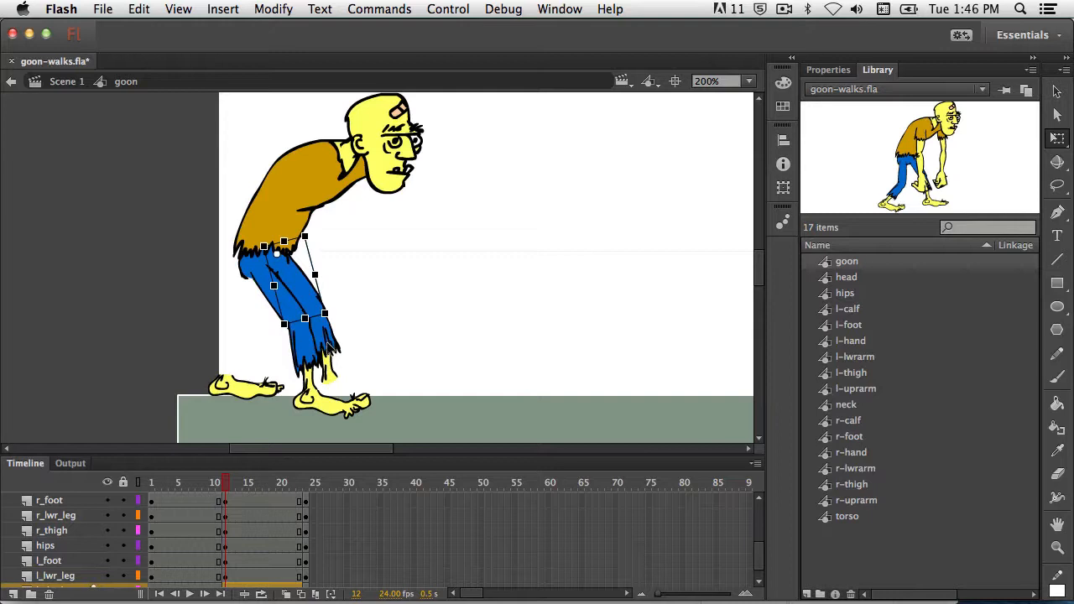
click(336, 356)
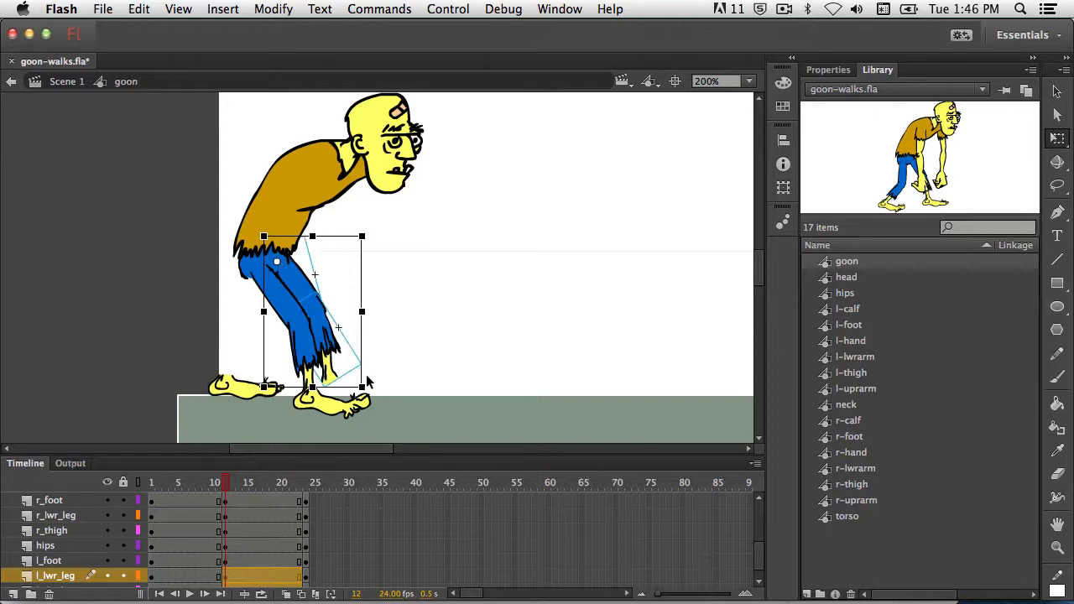
drag(372, 398, 249, 421)
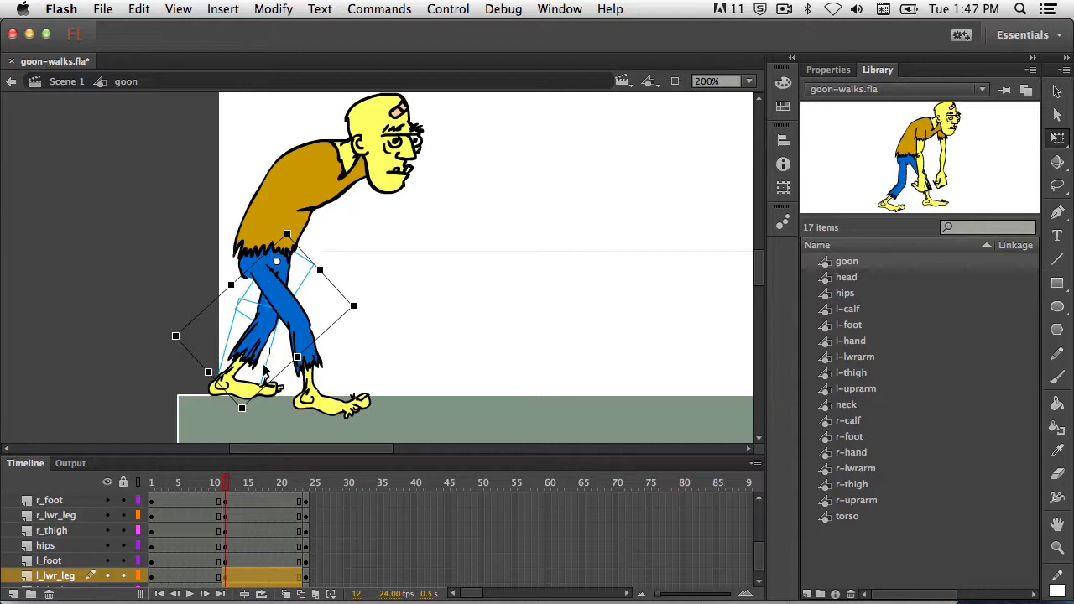
click(368, 271)
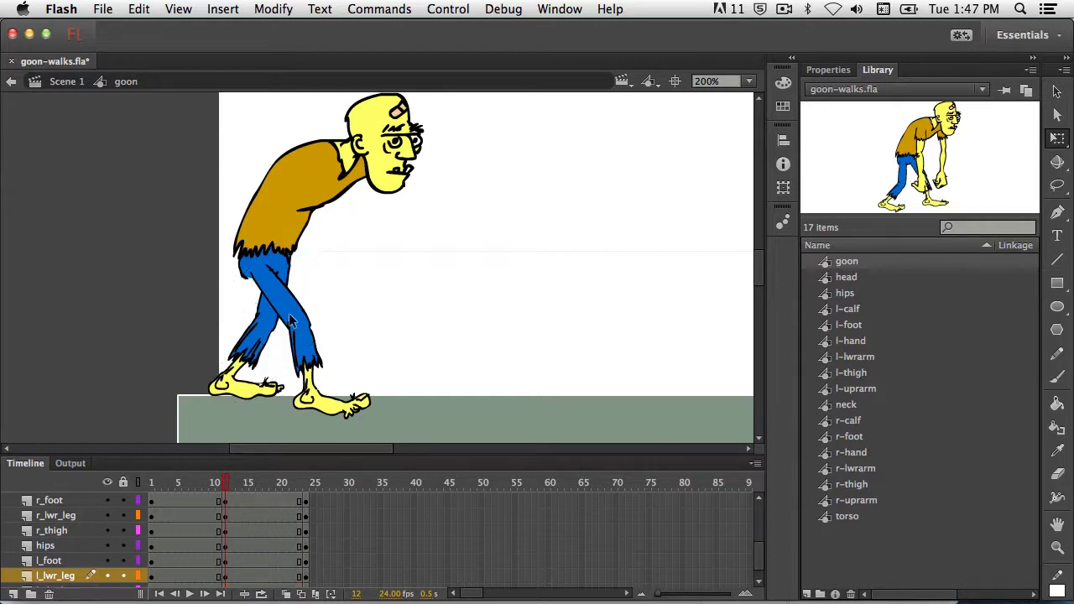
click(256, 346)
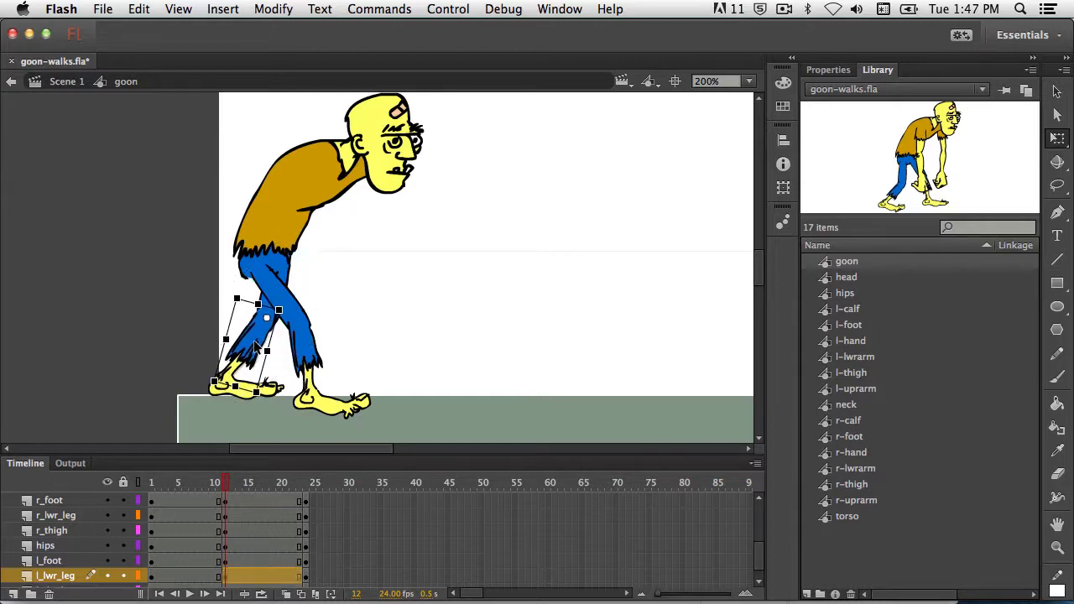
mouse_move(258, 346)
mouse_down()
mouse_move(248, 358)
mouse_move(256, 346)
mouse_up()
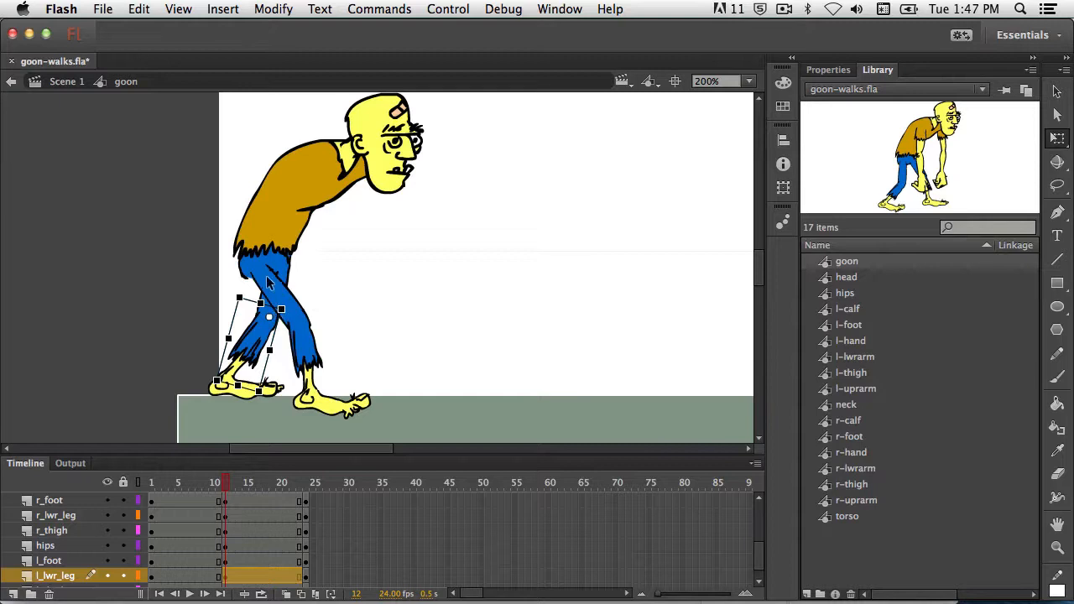
- Rotate the right thigh at frame 12 slightly forward and shift it to line up with the hips and lower leg
click(271, 281)
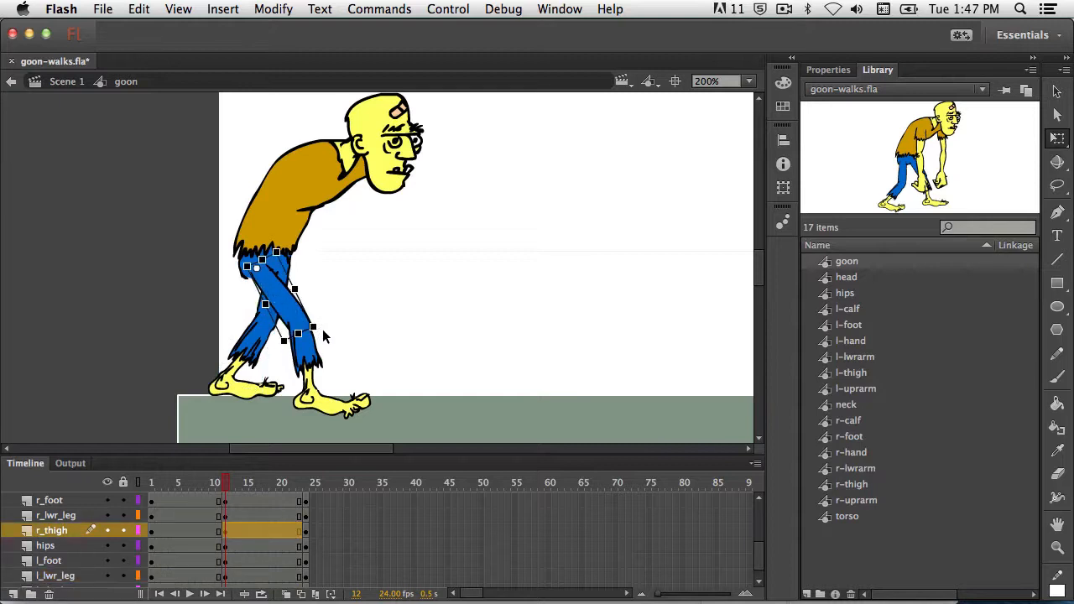
drag(325, 336, 328, 322)
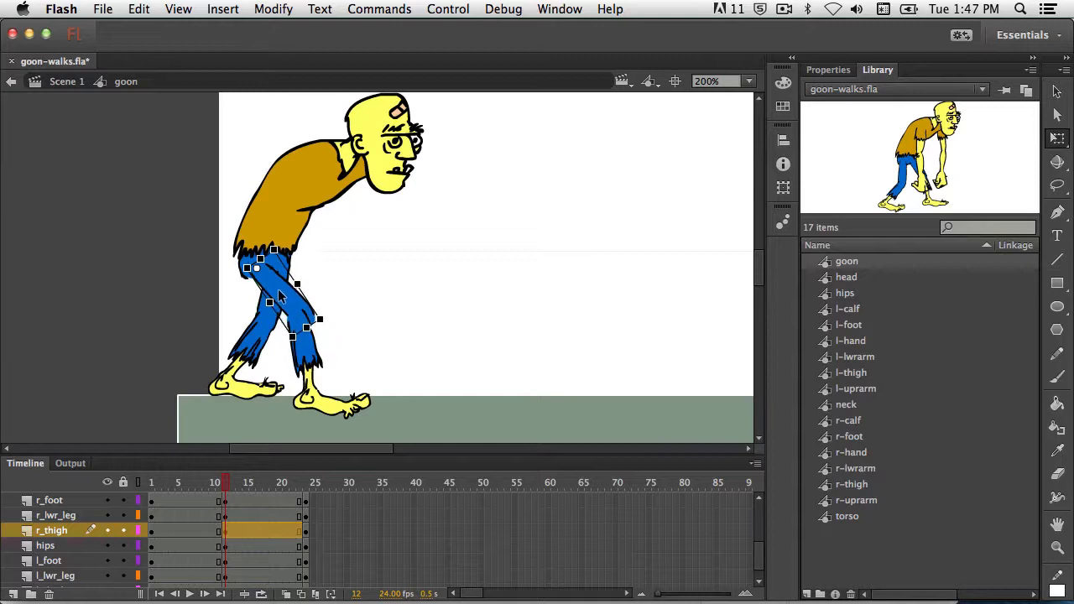
drag(277, 289, 277, 302)
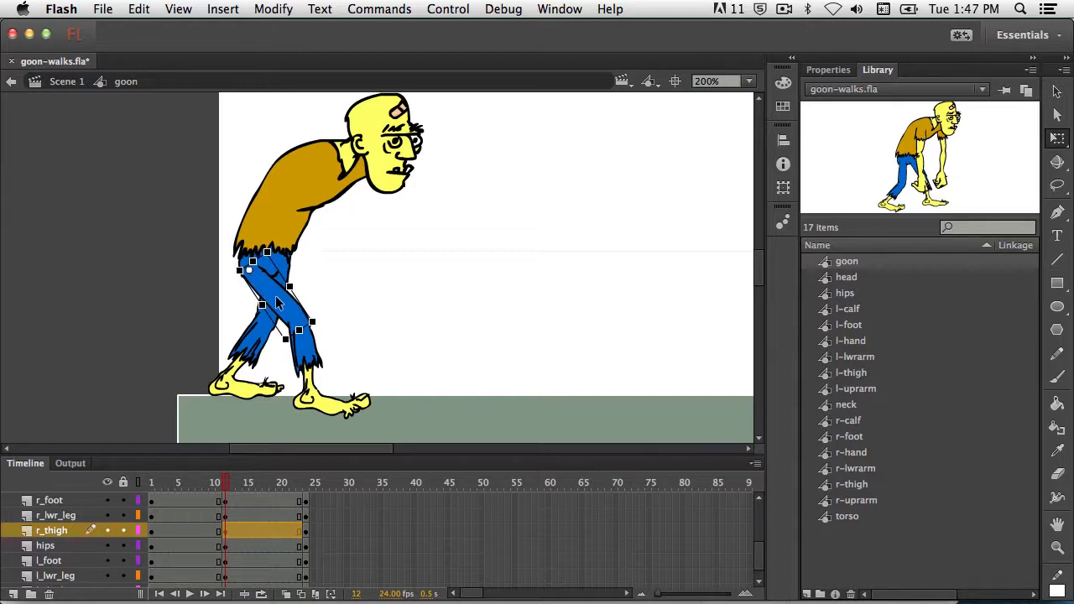
click(324, 309)
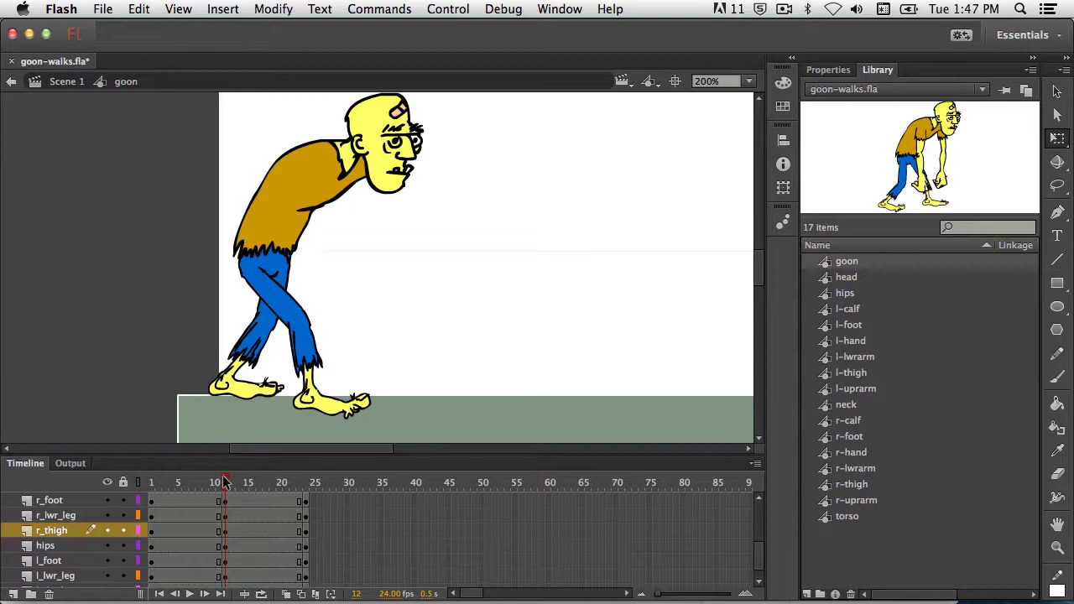
- Insert keyframes at frame 6 on all layers from head to l_thigh
drag(228, 488, 186, 496)
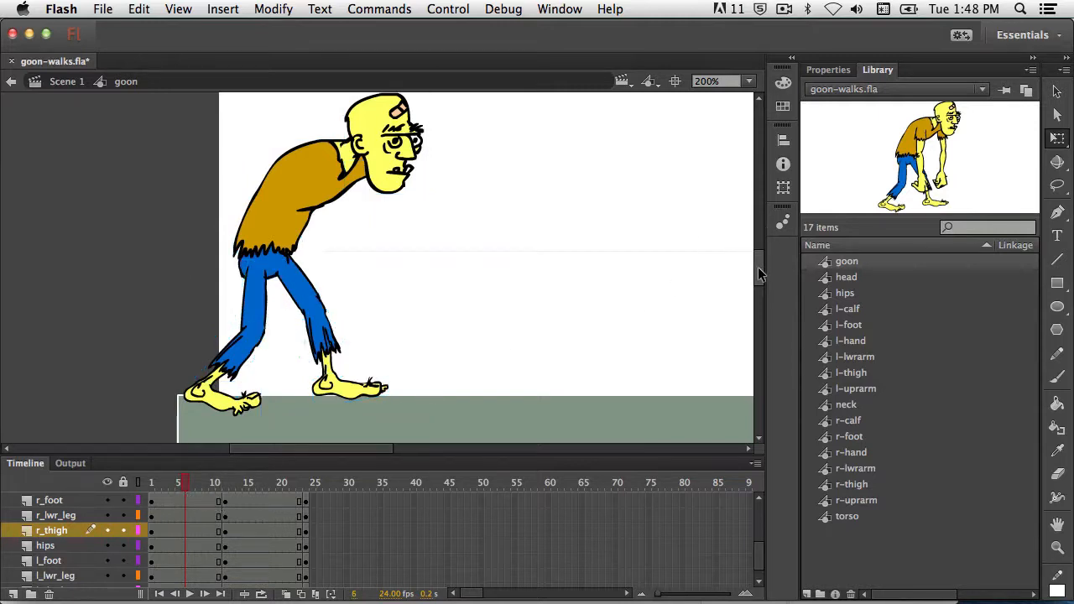
drag(759, 265, 760, 272)
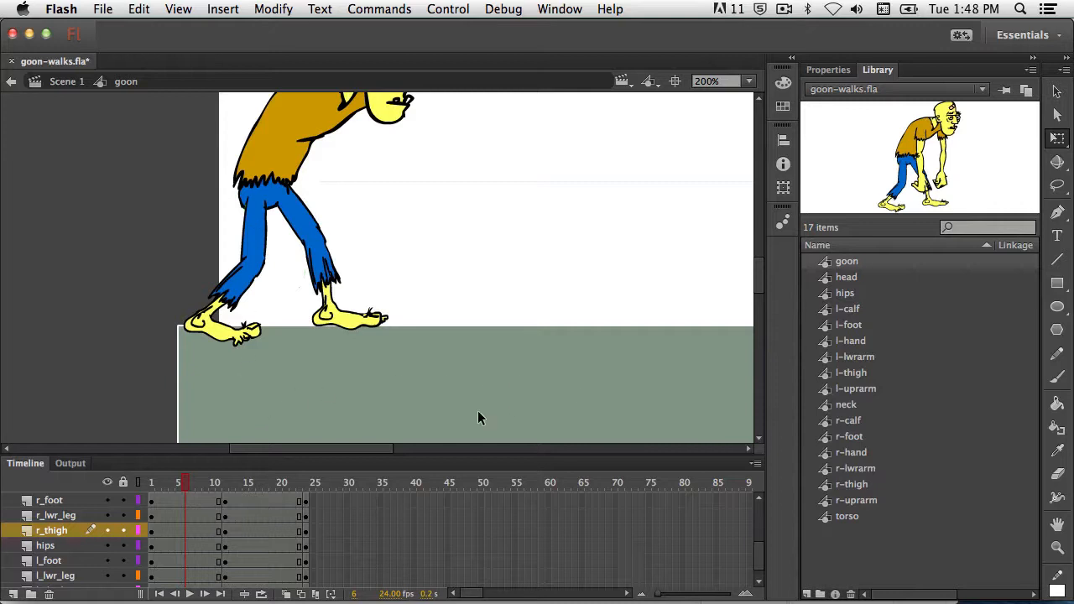
drag(403, 456, 385, 280)
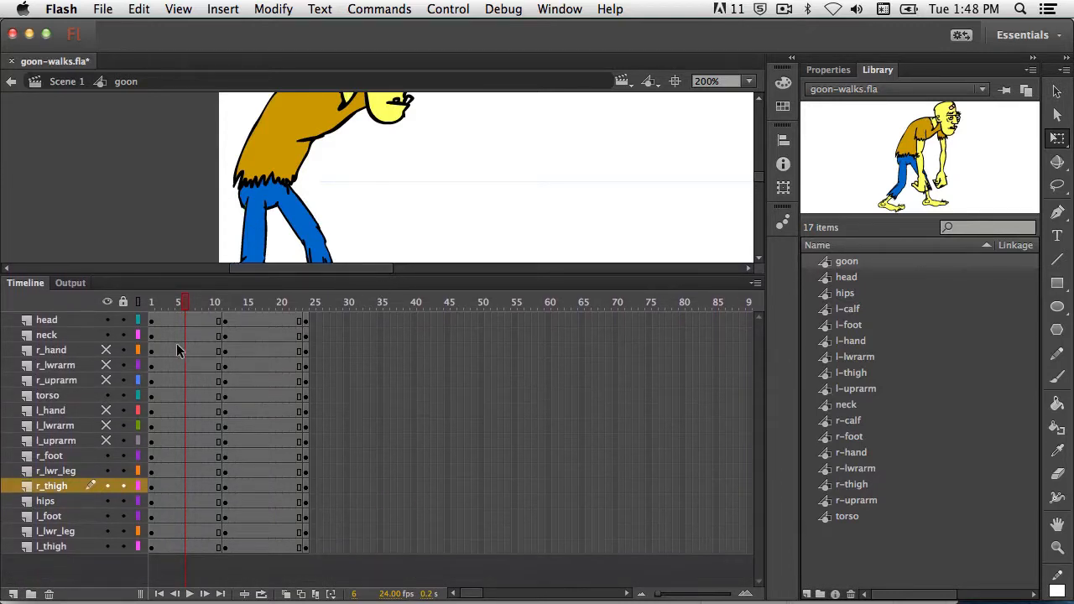
drag(192, 322, 189, 549)
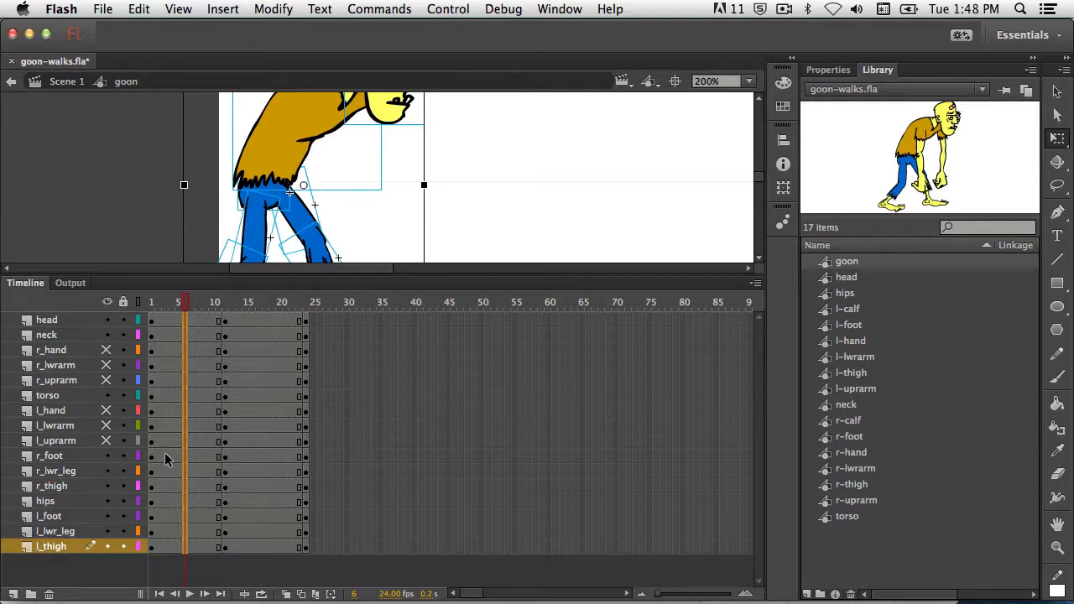
key(F6)
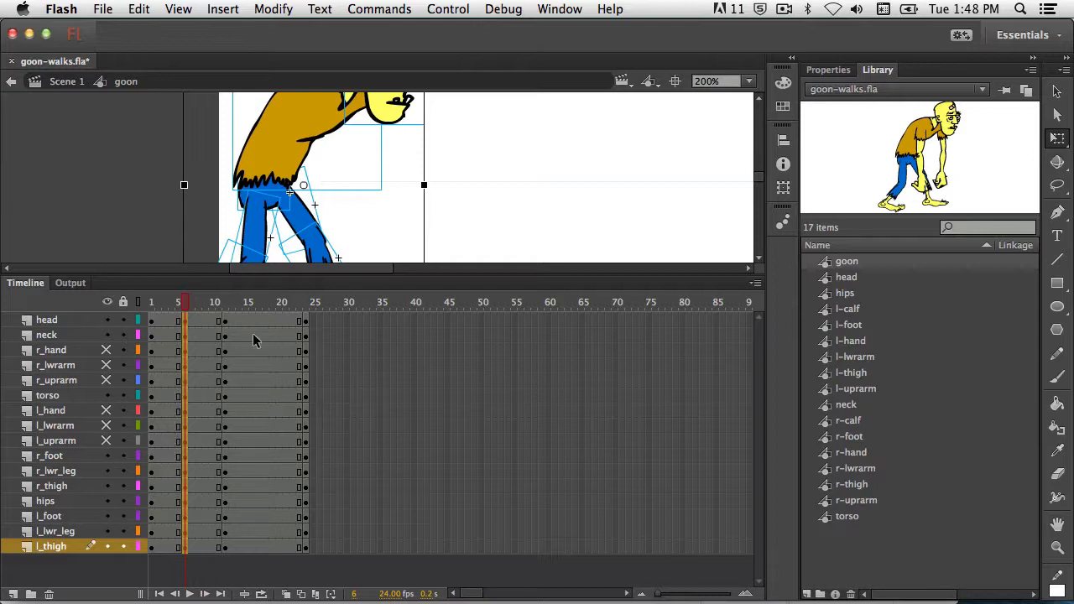
- Shrink the timeline area and move the left foot at frame 6 back to just ahead of the right foot
drag(400, 281, 417, 460)
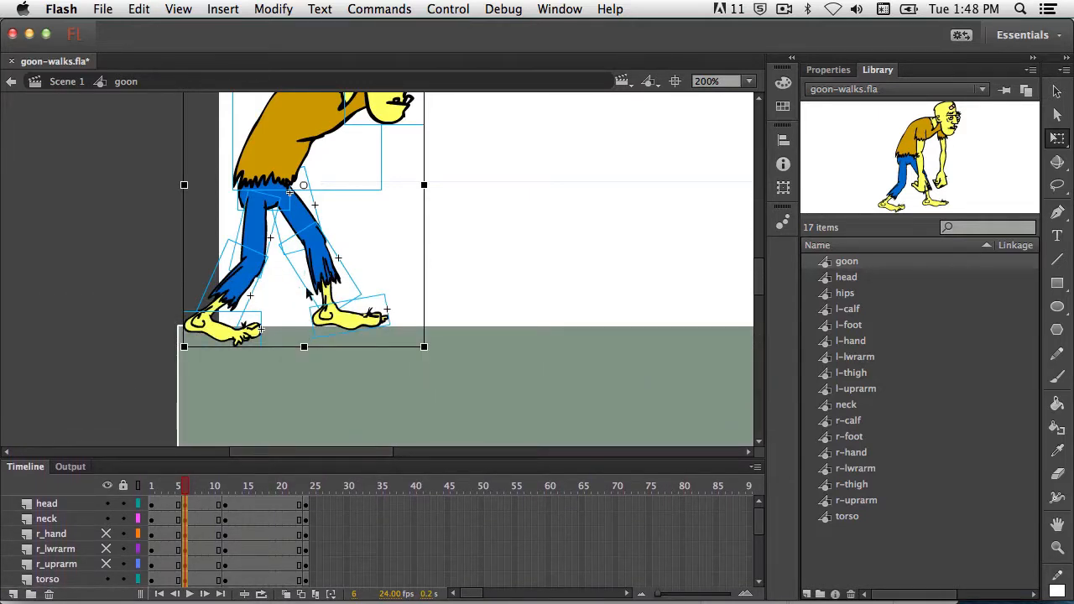
scroll(762, 284, up, 5)
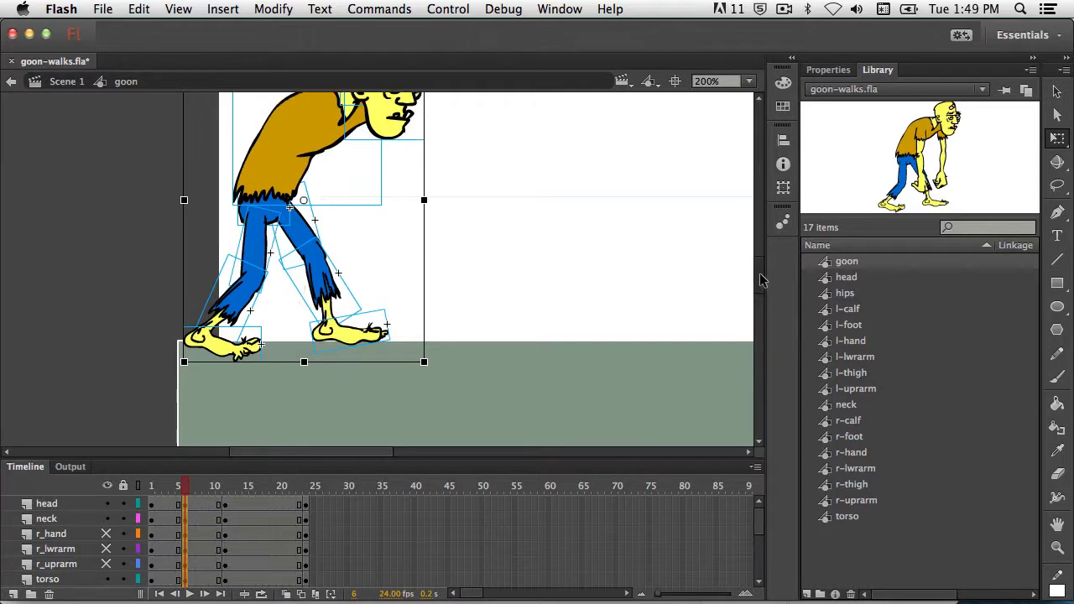
click(484, 319)
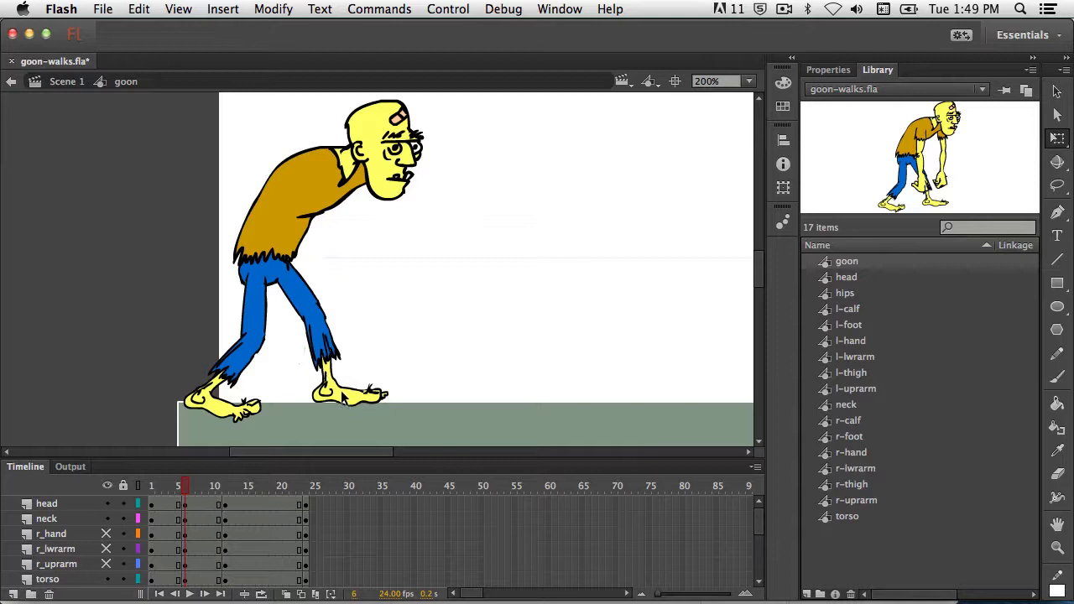
click(346, 402)
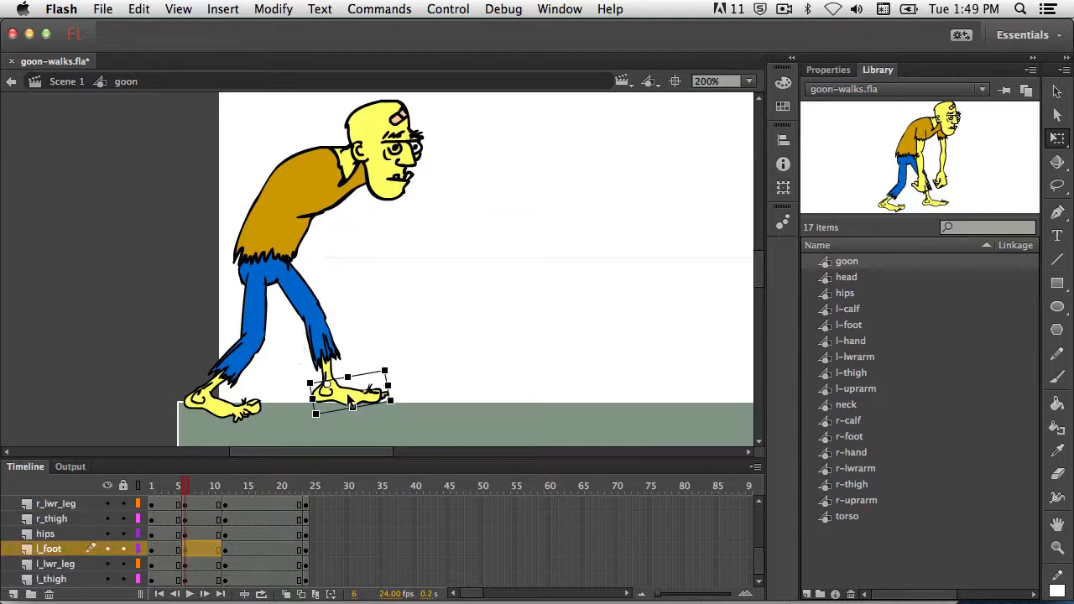
drag(351, 401, 287, 407)
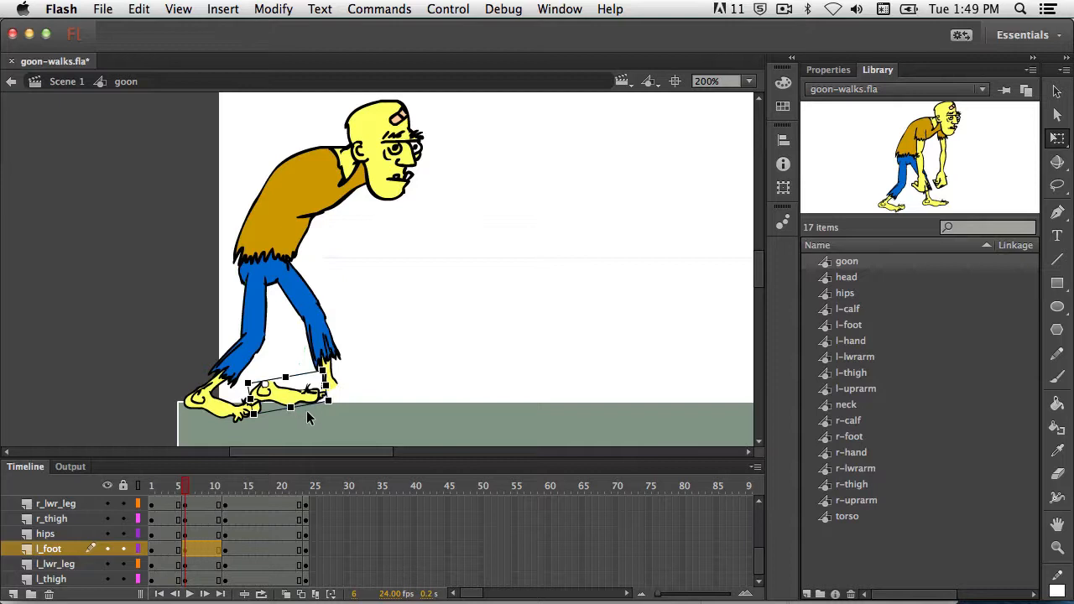
- Rotate the left lower leg at frame 6 forward so it continues the line of the left thigh
click(352, 380)
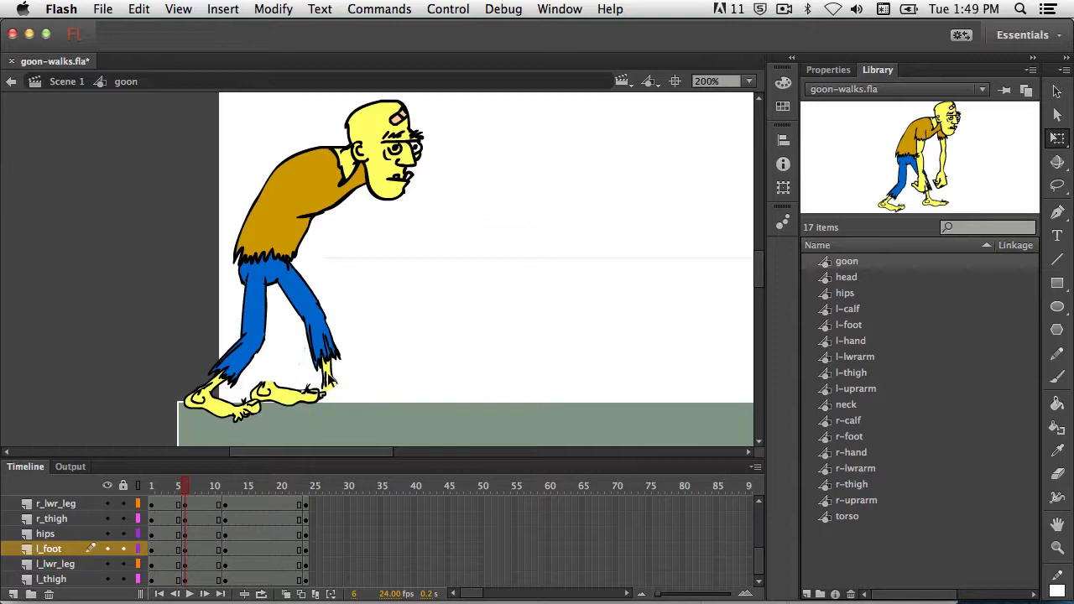
click(331, 380)
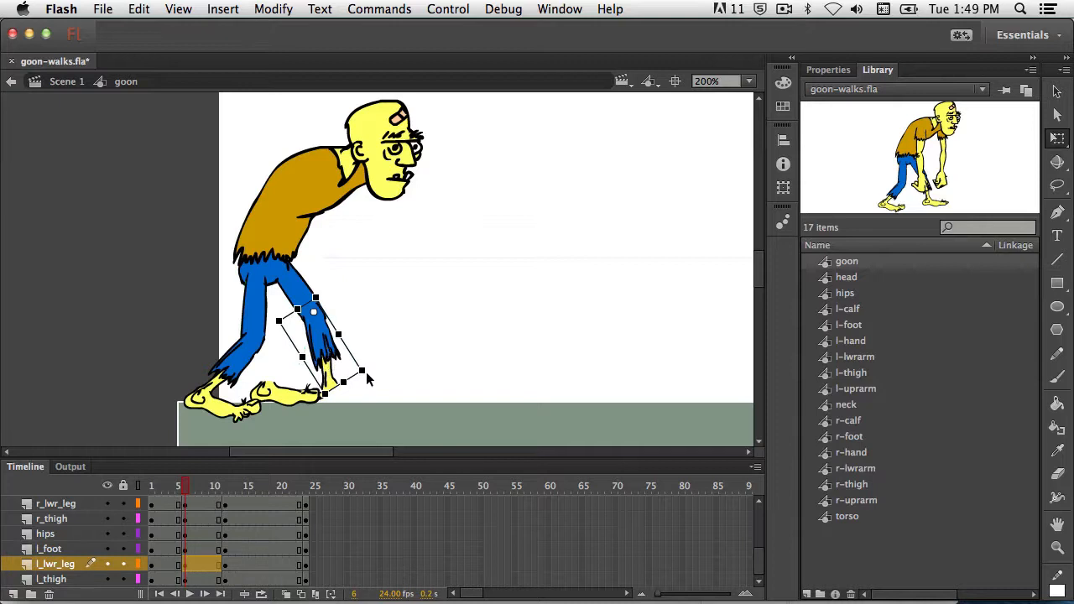
drag(368, 375, 378, 372)
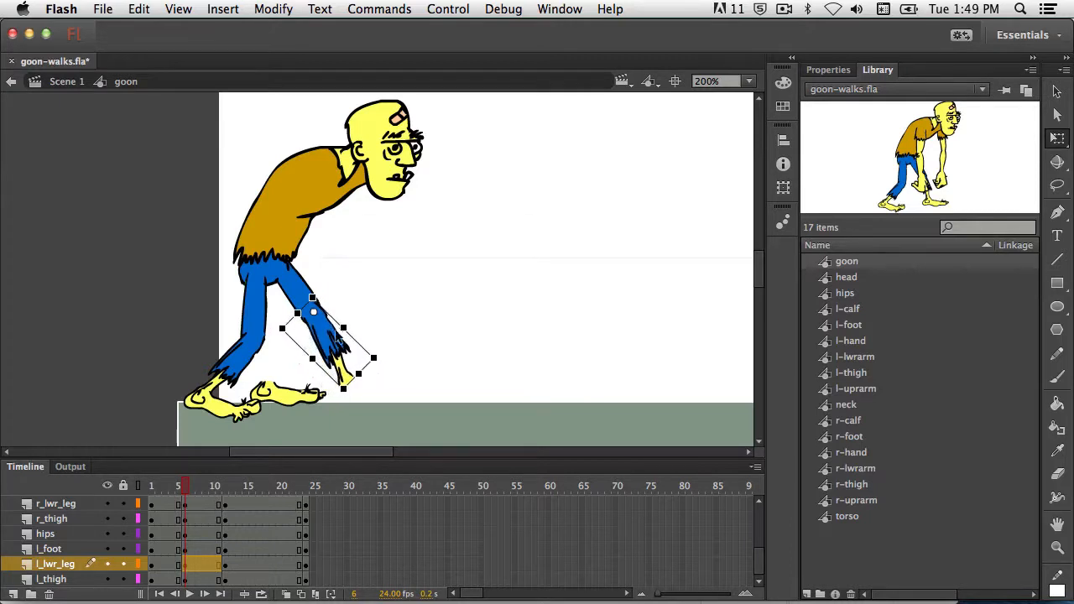
- Rotate the left thigh and lower leg at frame 6 back about the hip and shift them to line up over the left foot
click(295, 295)
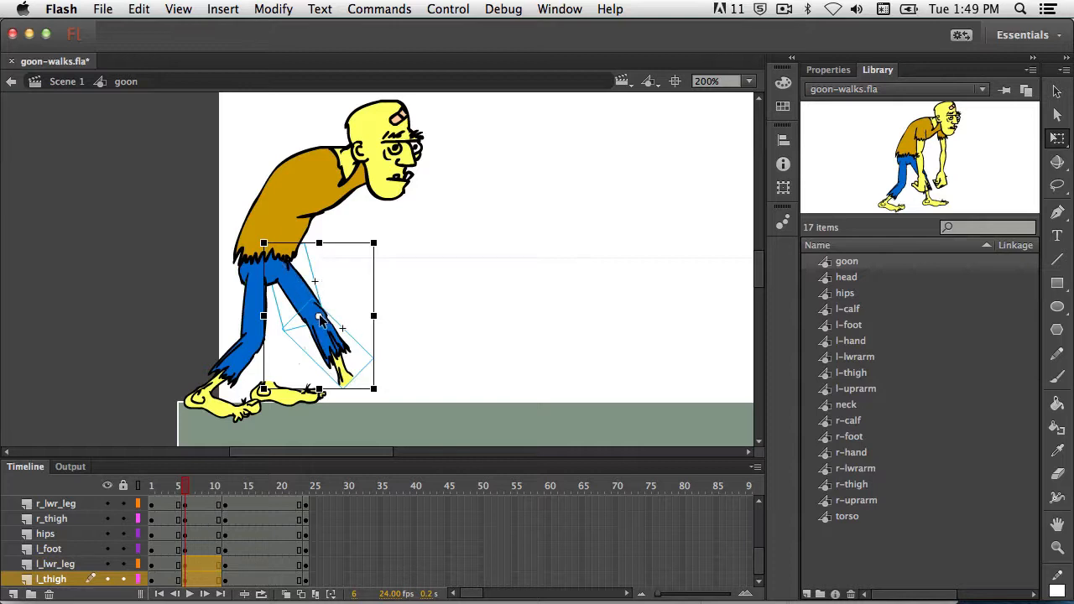
drag(320, 318, 276, 269)
drag(380, 404, 289, 443)
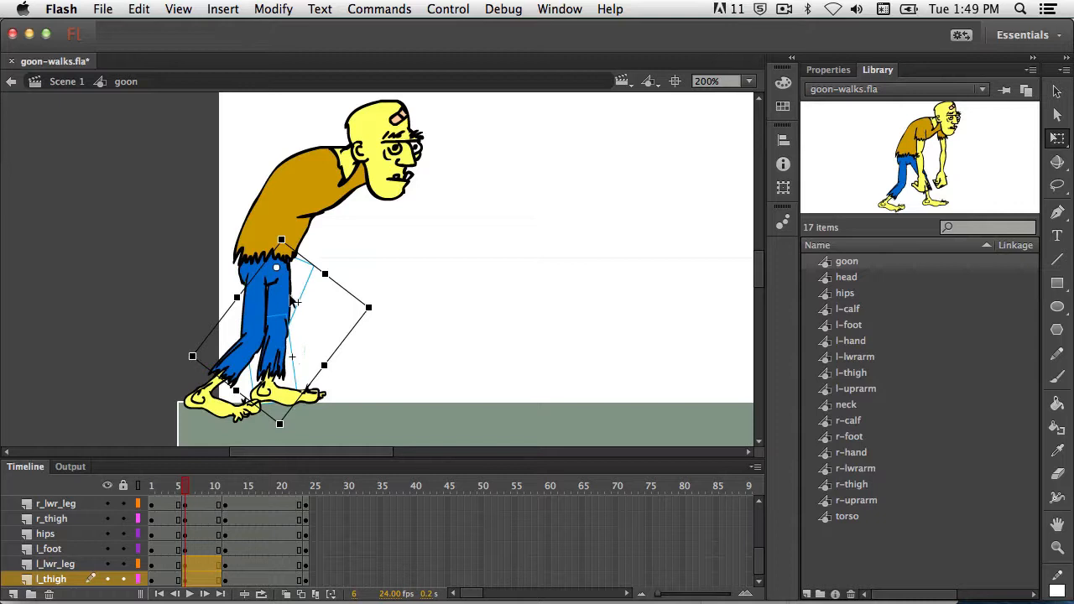
drag(279, 346, 284, 336)
key(super+shift+a)
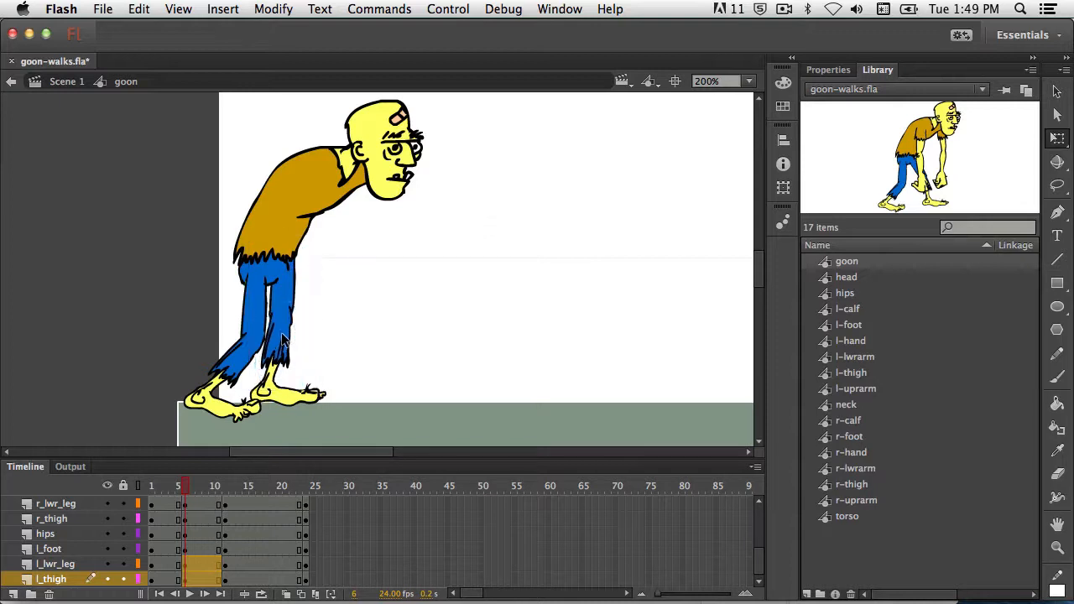
click(282, 336)
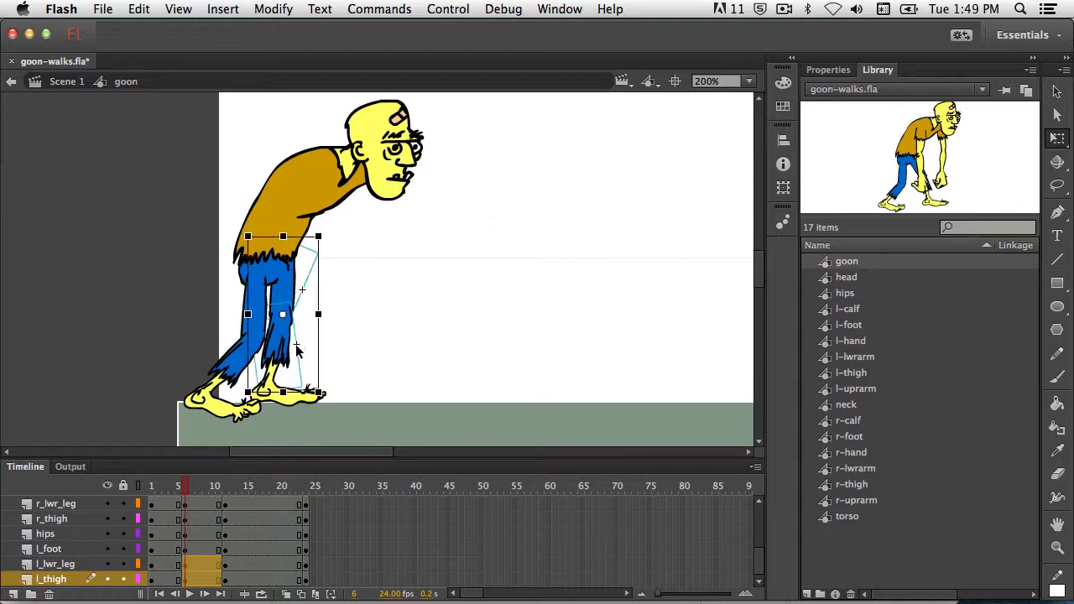
click(345, 235)
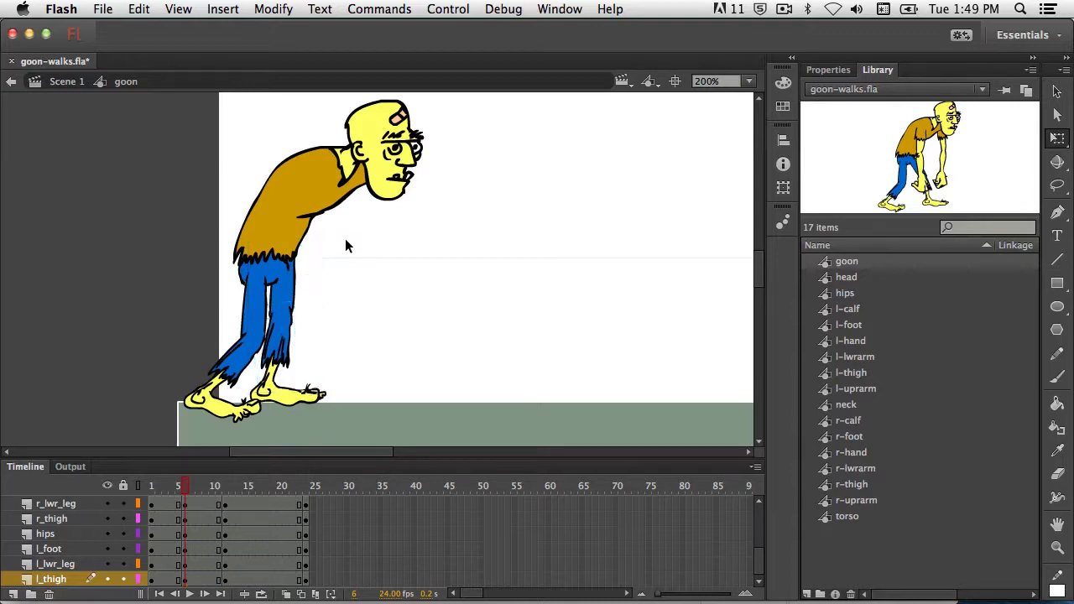
- Raise the head, neck and torso at frame 6, and move the hips up to the top of the left thigh
click(286, 200)
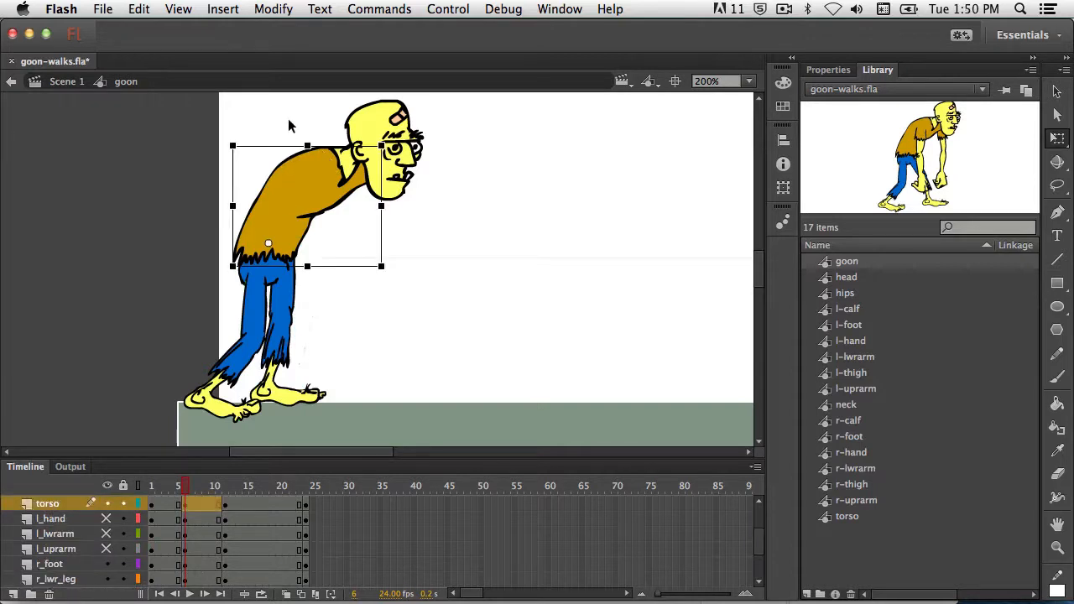
drag(261, 106, 410, 223)
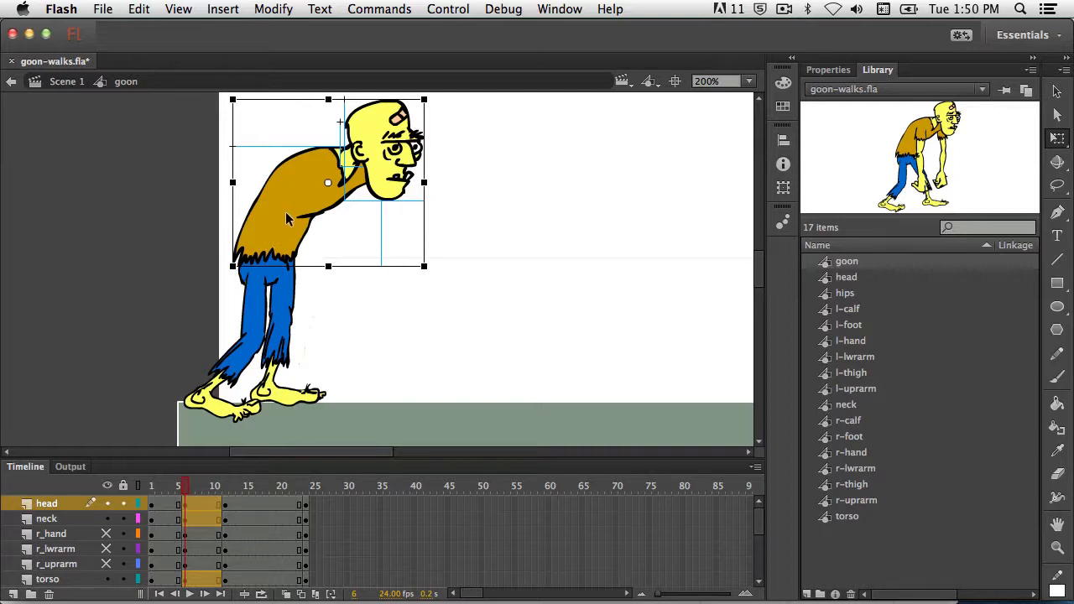
drag(286, 219, 289, 196)
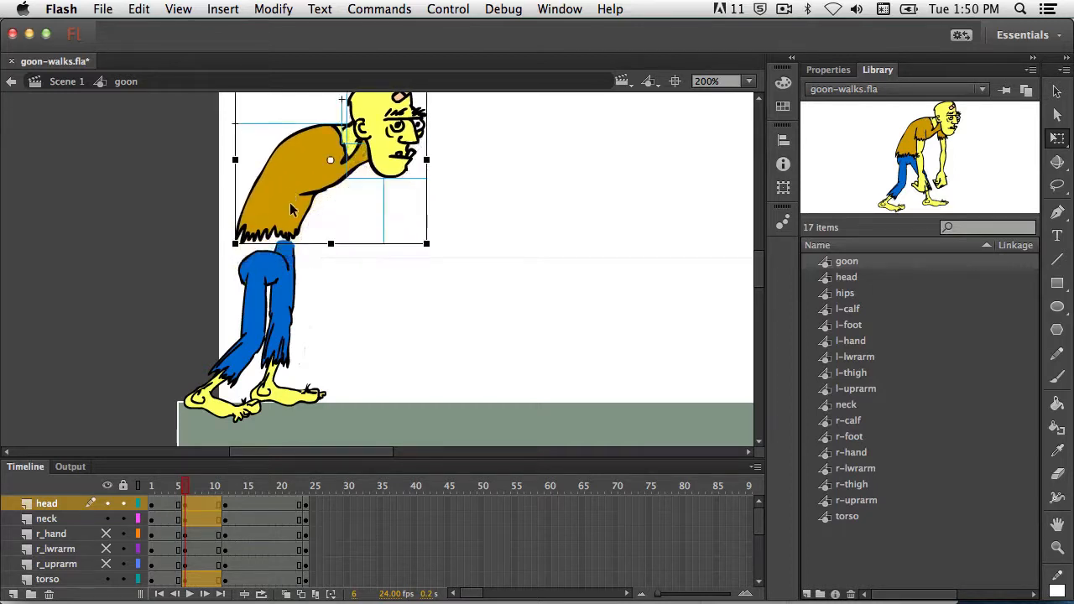
click(266, 265)
drag(271, 267, 283, 250)
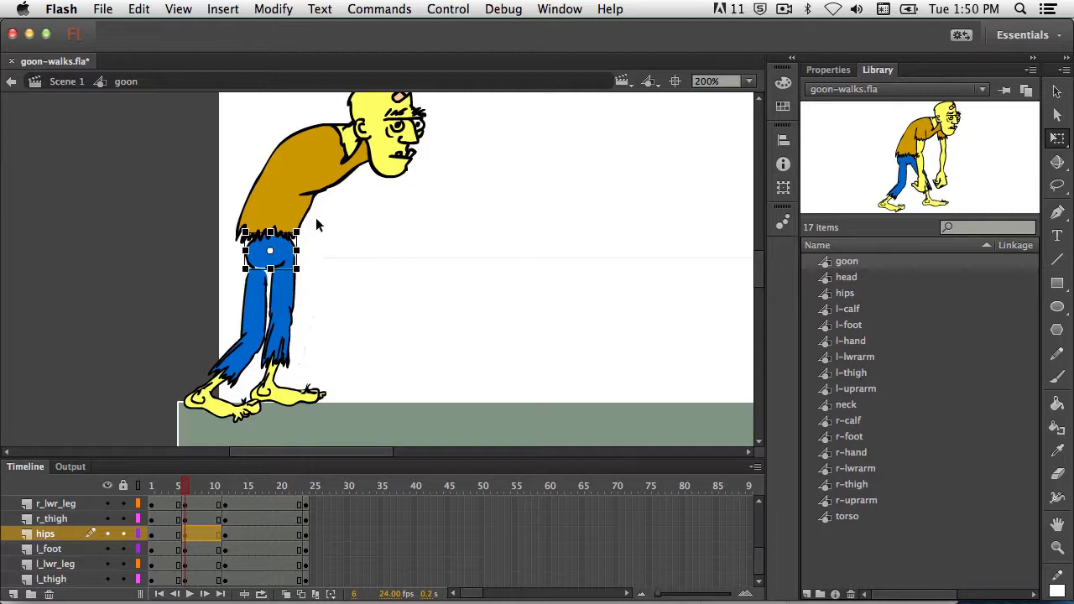
- Lower the head, neck and torso at frame 6 slightly so the shirt hem overlaps the hips
click(294, 184)
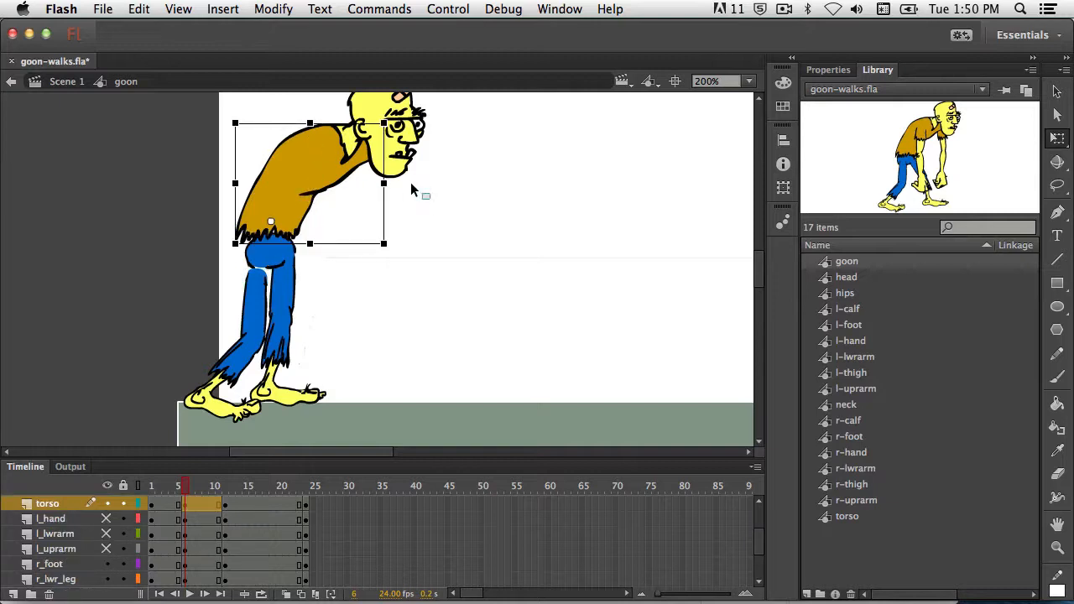
drag(431, 199, 259, 109)
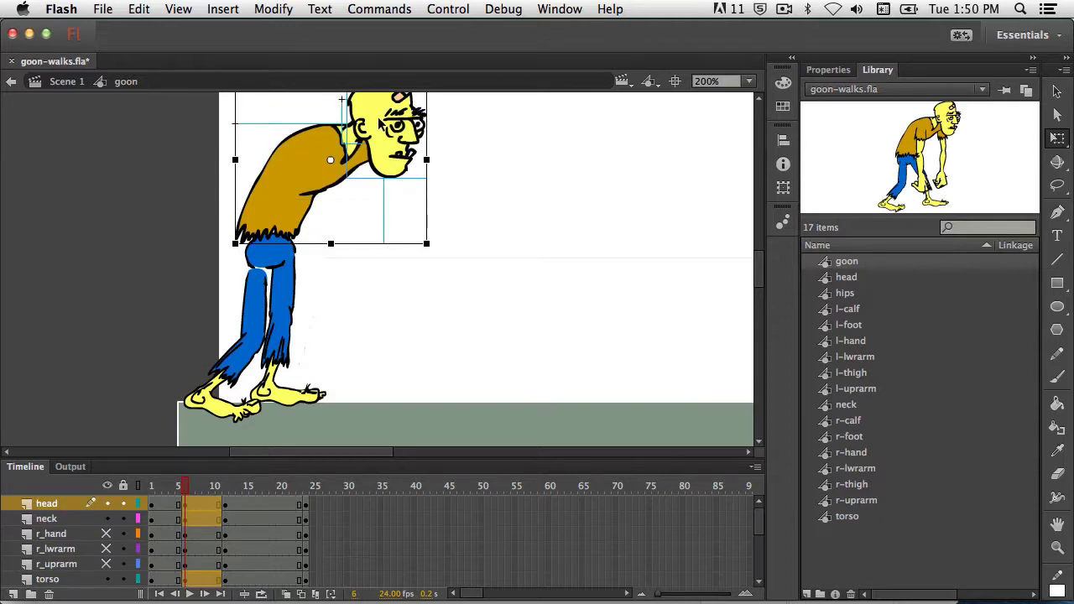
drag(380, 119, 382, 125)
click(345, 284)
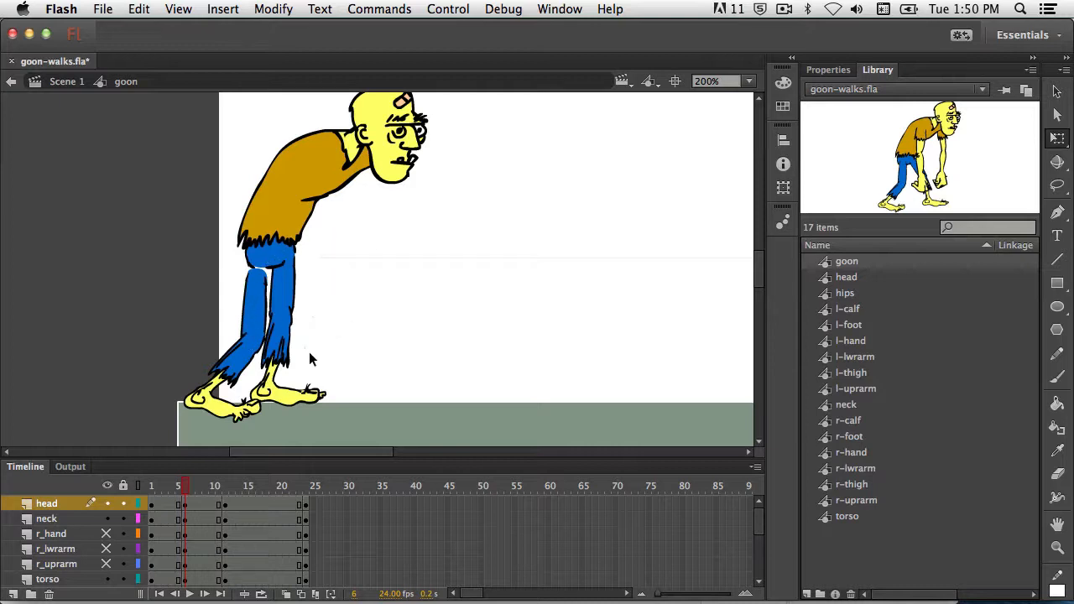
- Move the right thigh, lower leg and foot at frame 6 up together to meet the raised hips
drag(186, 491, 185, 487)
click(257, 313)
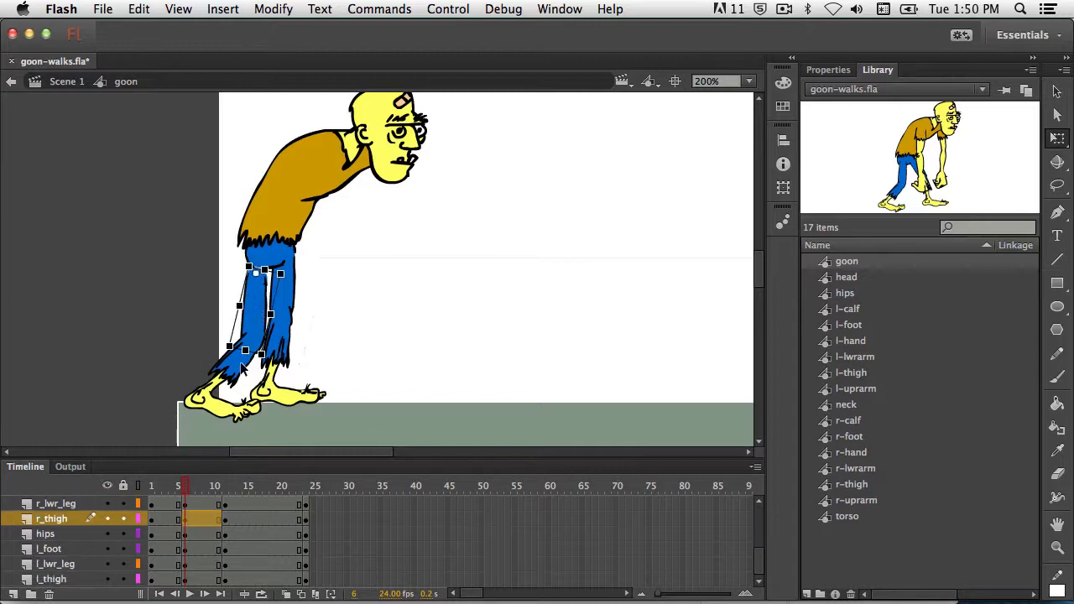
click(235, 376)
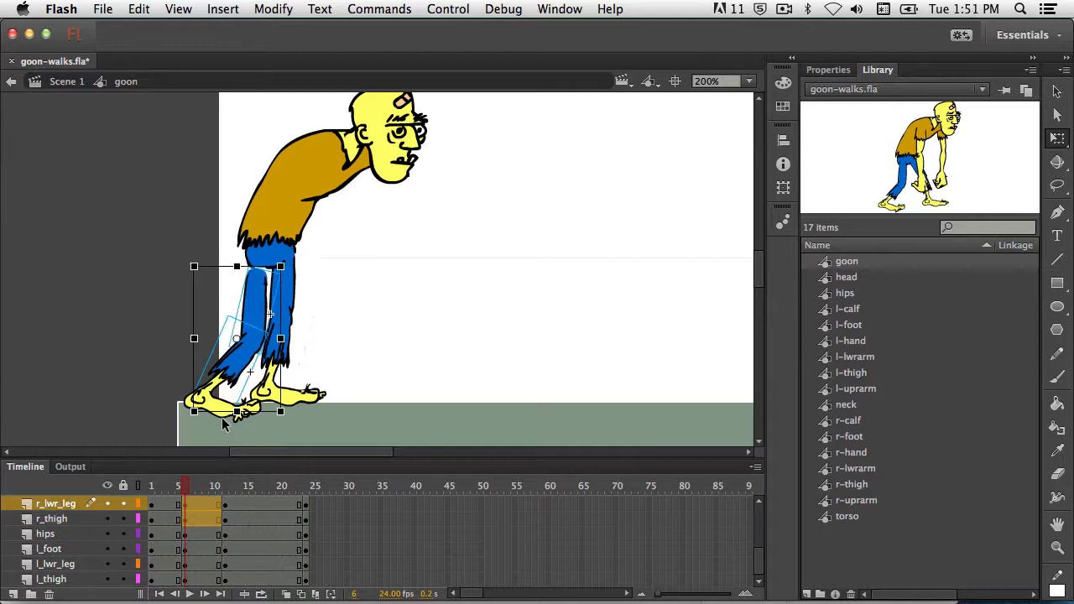
click(226, 420)
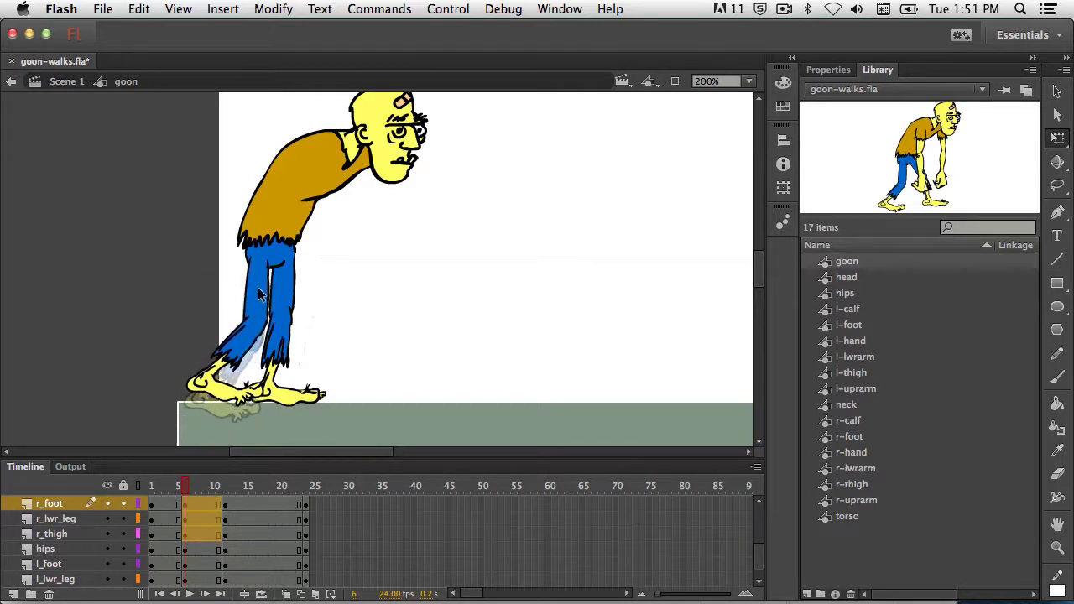
click(265, 313)
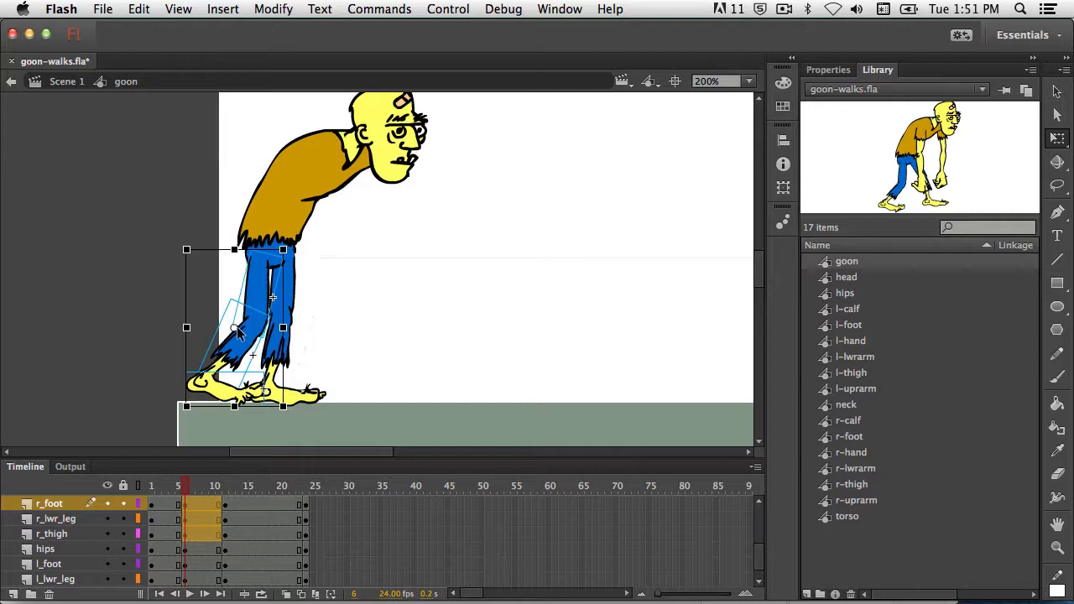
- Set the right leg's pivot at the hip and rotate the whole leg forward at frame 6
drag(237, 330, 240, 325)
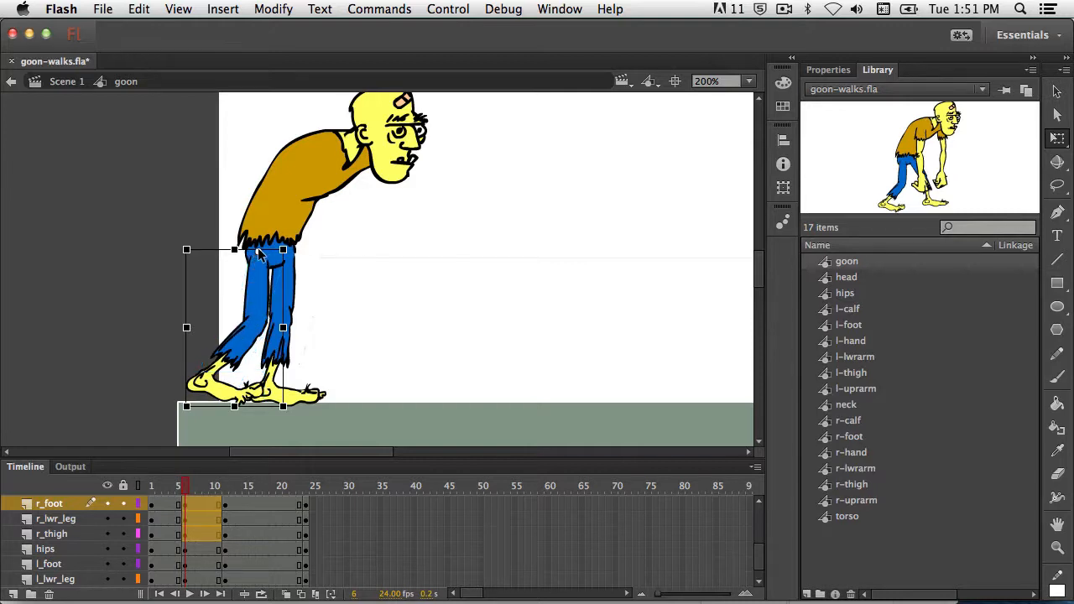
drag(258, 250, 258, 251)
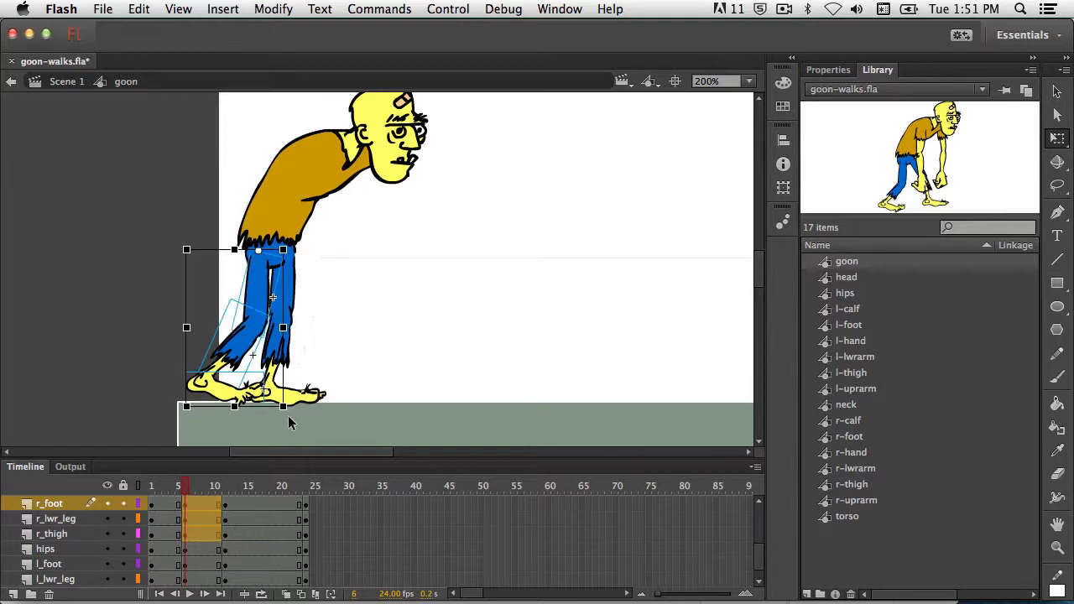
drag(288, 415, 374, 356)
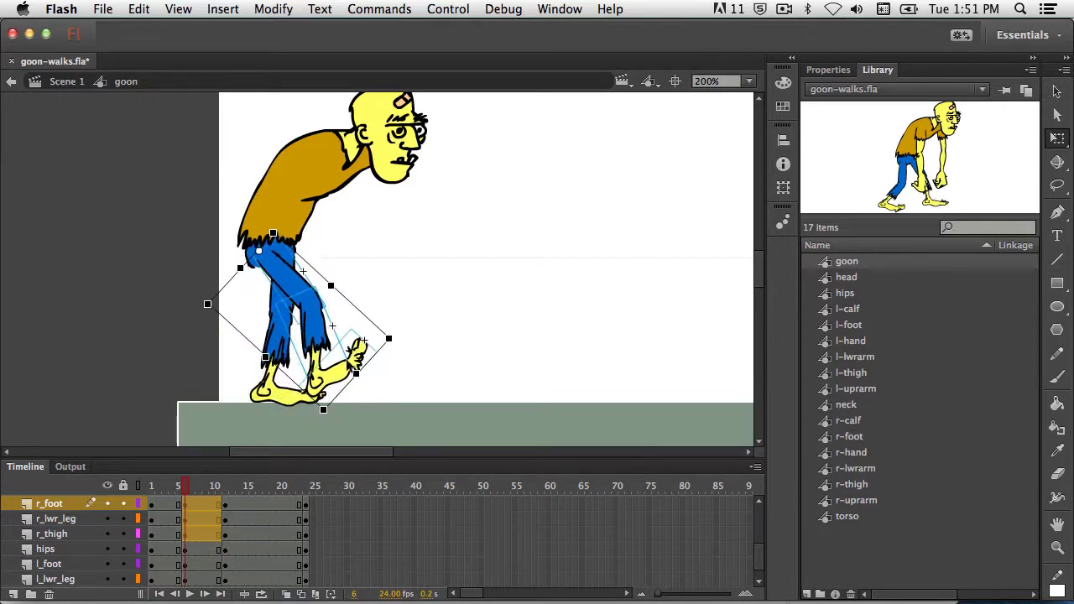
- Rotate the right lower leg and foot at frame 6 backward about the knee to bend the leg for the passing pose
click(286, 284)
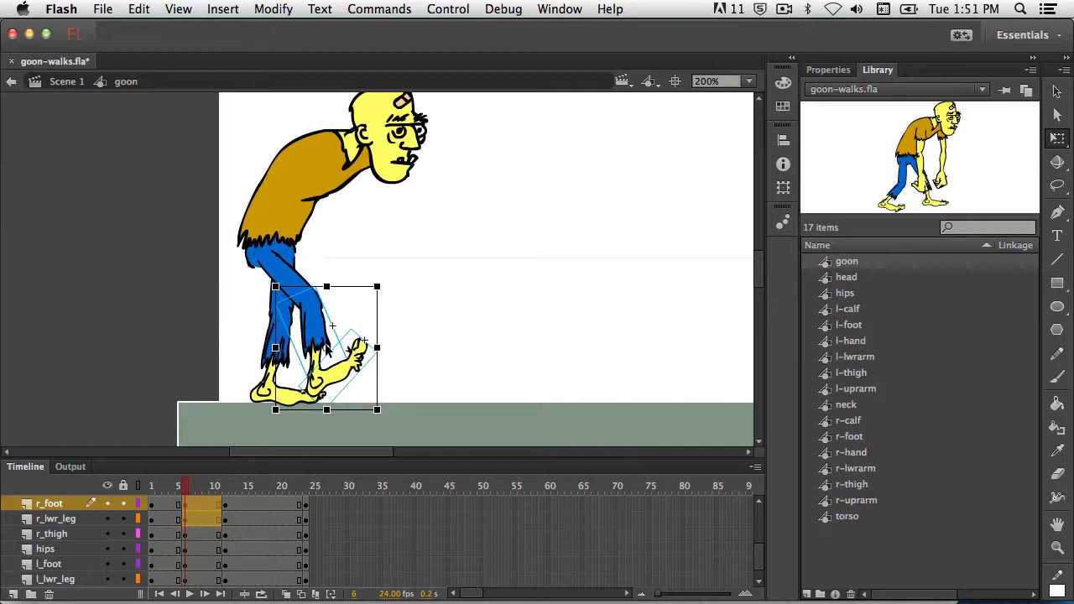
drag(327, 353, 329, 351)
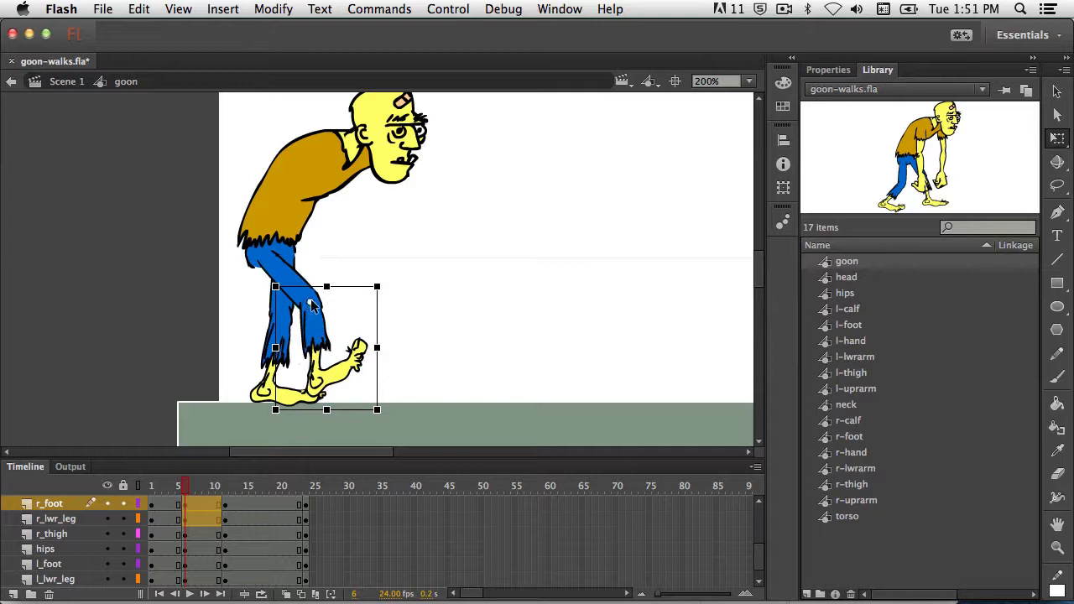
drag(314, 306, 265, 429)
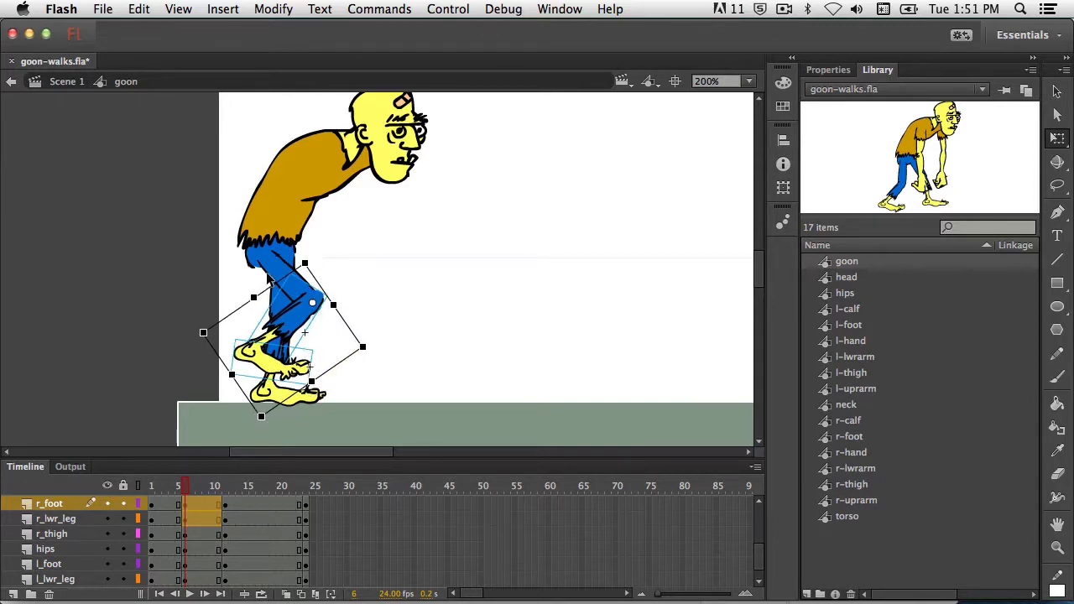
- Shift the whole bent right leg at frame 6 slightly back so the thigh fits the hips
click(277, 271)
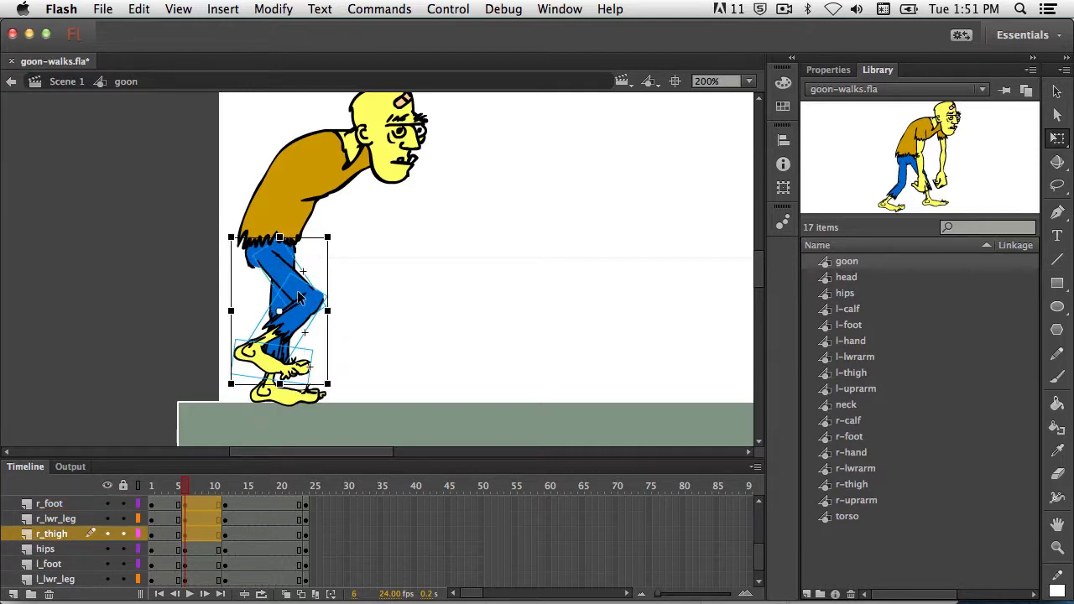
drag(300, 297, 295, 298)
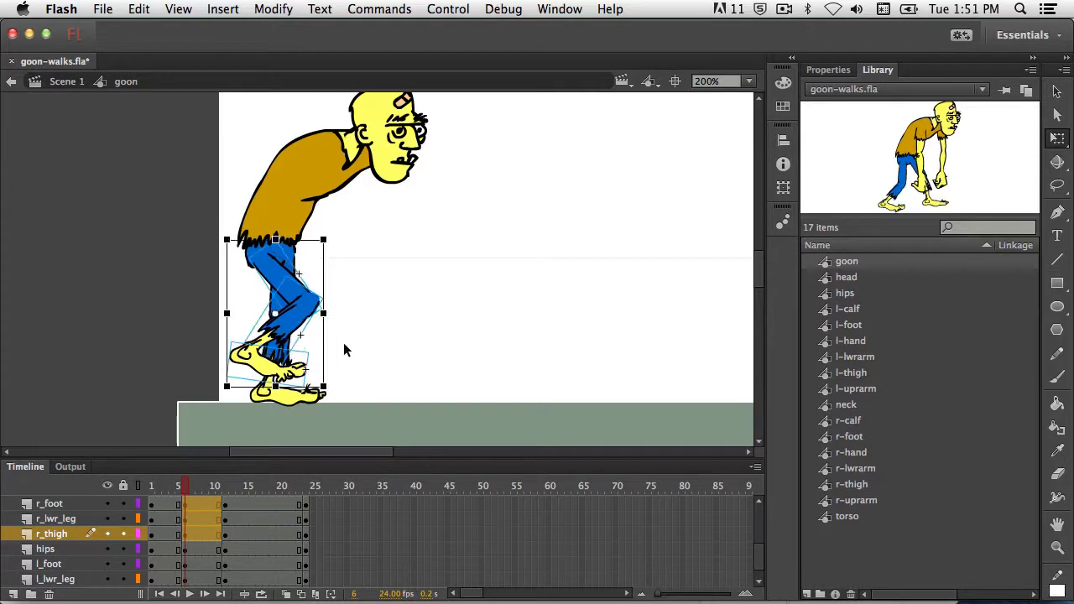
click(350, 341)
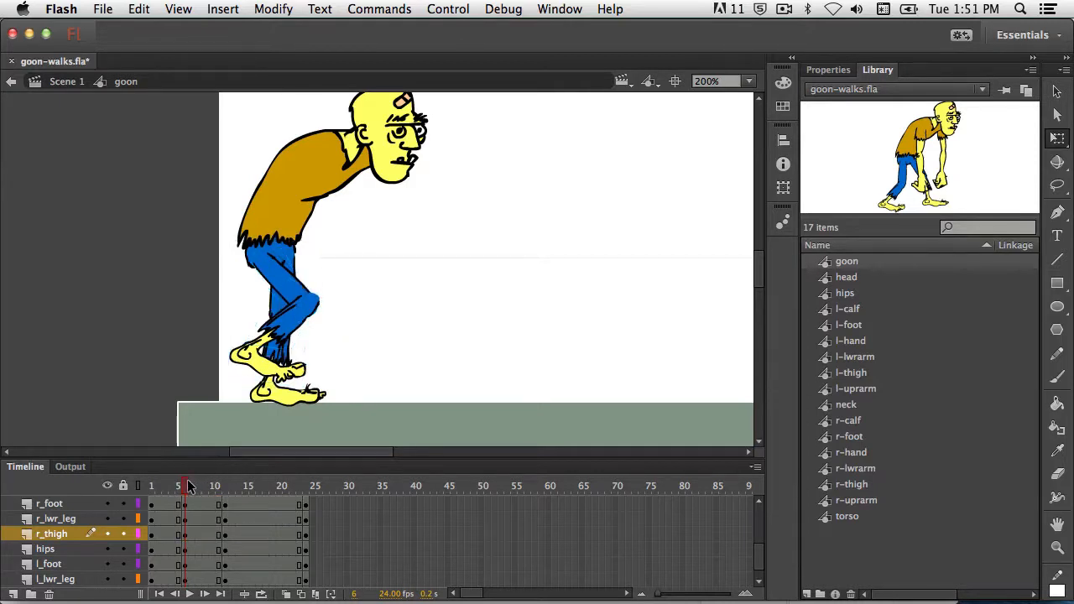
- Scrub the timeline between frames 1 and 24 to examine the leg poses, and return to frame 6
drag(188, 487, 215, 485)
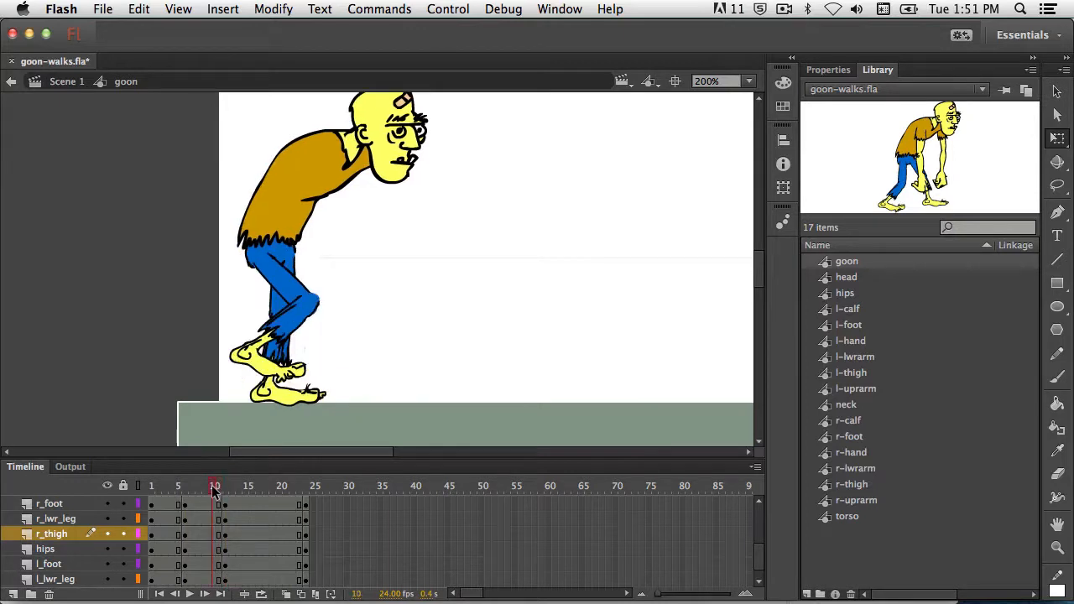
click(304, 351)
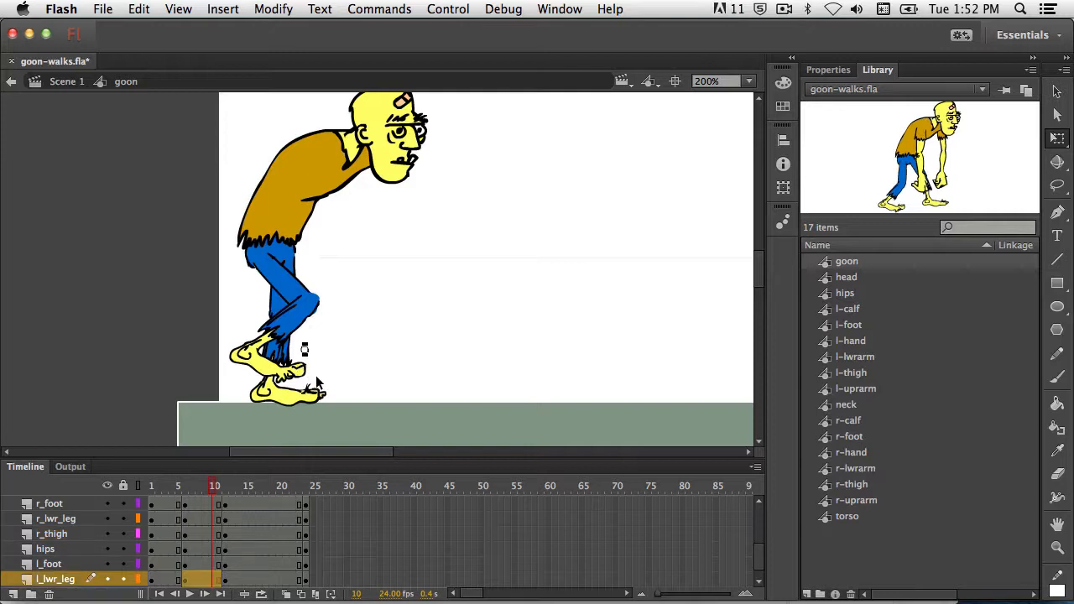
click(383, 375)
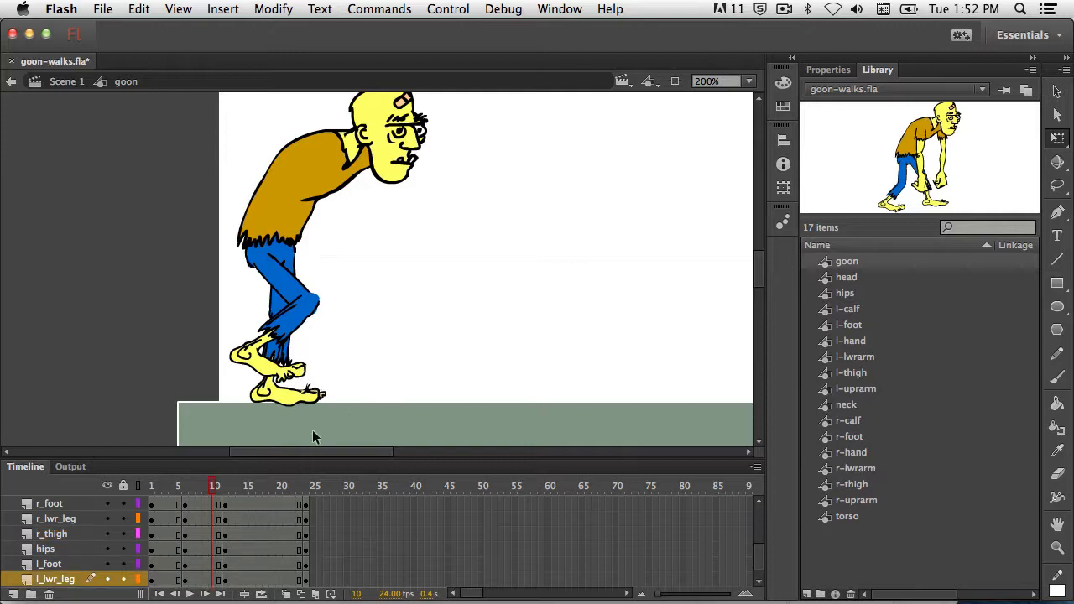
drag(214, 486, 154, 487)
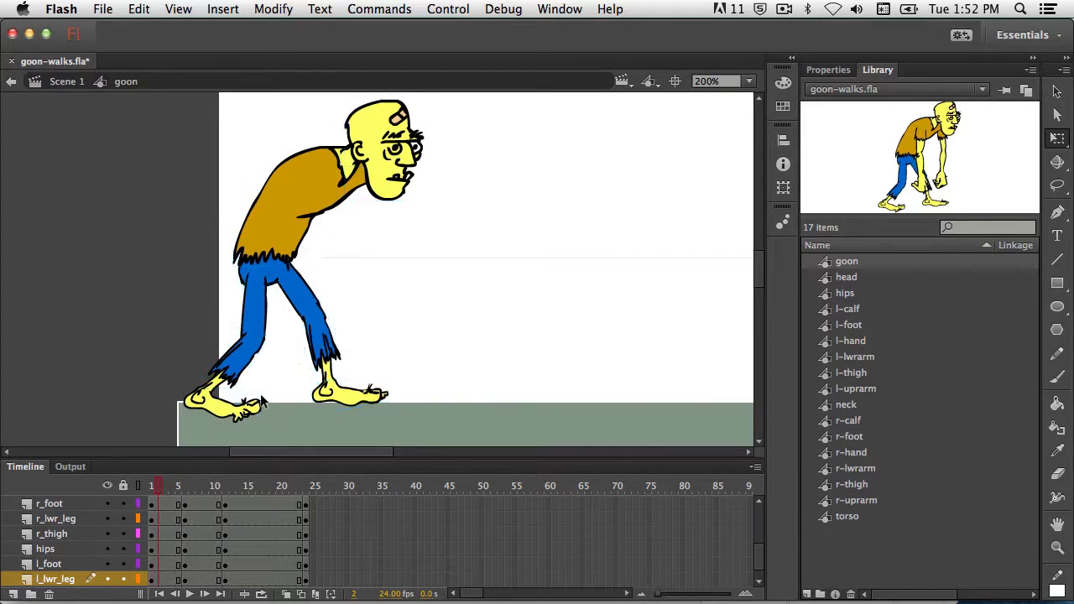
click(299, 359)
click(304, 401)
drag(293, 362, 306, 352)
click(311, 410)
drag(307, 351, 311, 361)
drag(161, 486, 309, 475)
drag(287, 391, 315, 342)
drag(307, 486, 186, 522)
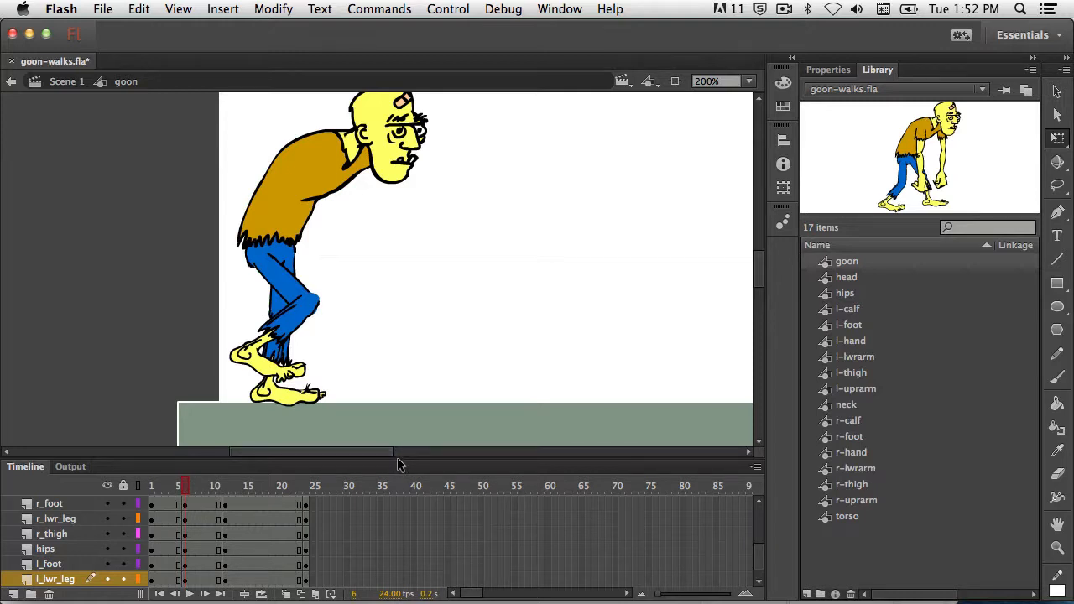
- Enlarge the timeline area and show all hidden hand and arm layers, from r_hand to l_uprarm
drag(397, 458, 395, 315)
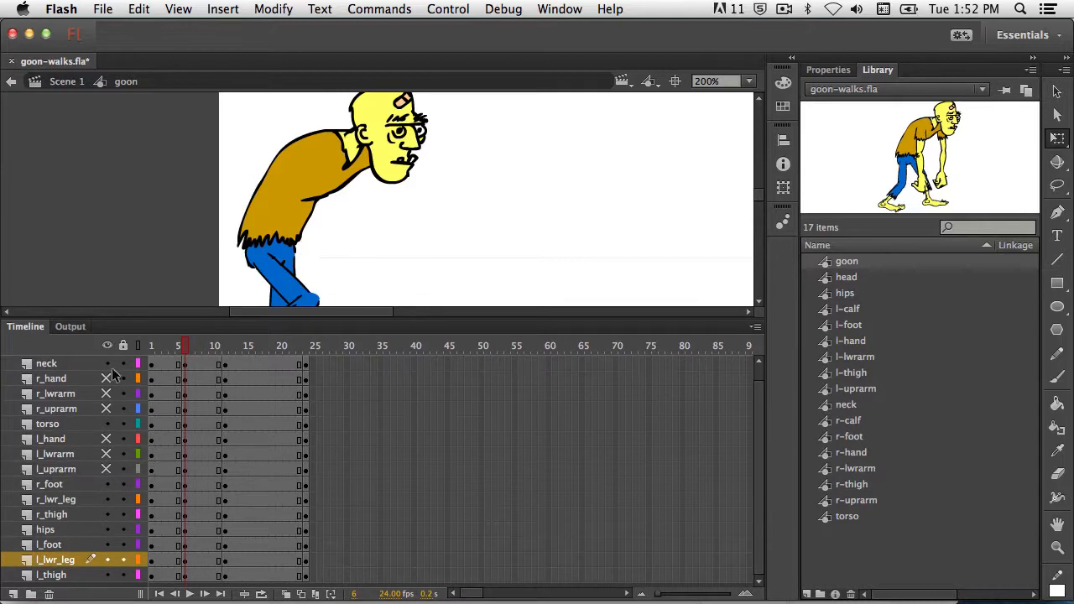
drag(107, 379, 108, 483)
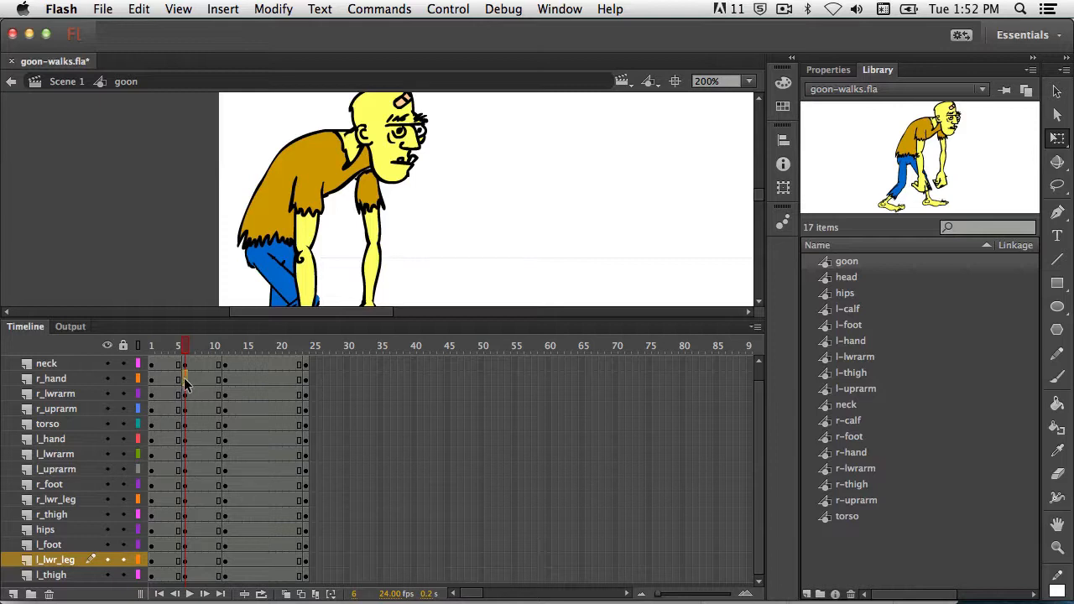
- Move both arms, including the hands, lower arms and upper arms, slightly upward at frame 6 so they fit the raised torso
click(185, 383)
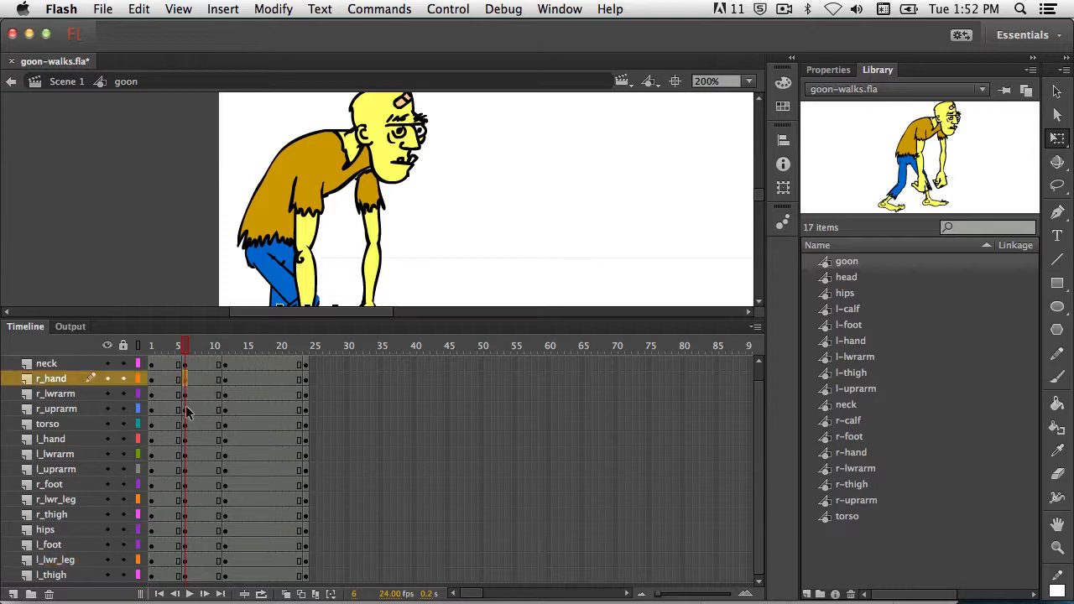
click(186, 410)
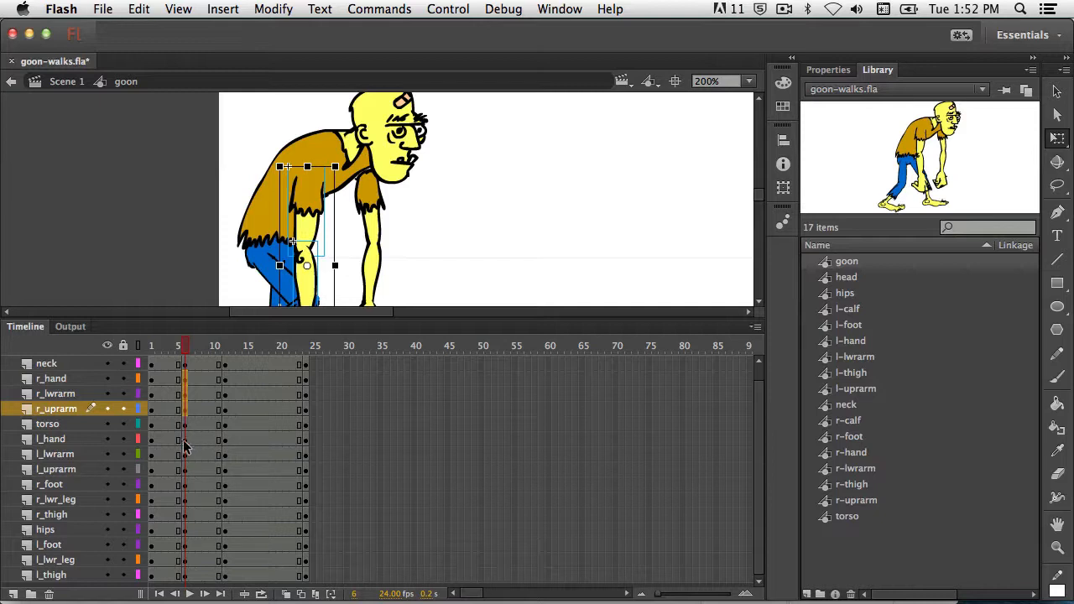
click(185, 440)
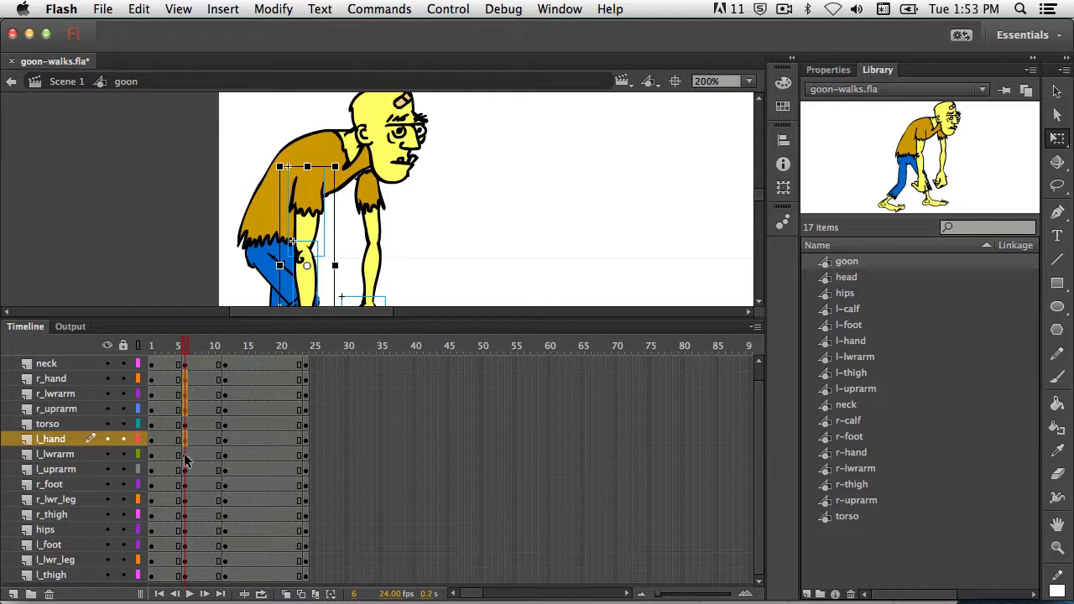
click(185, 455)
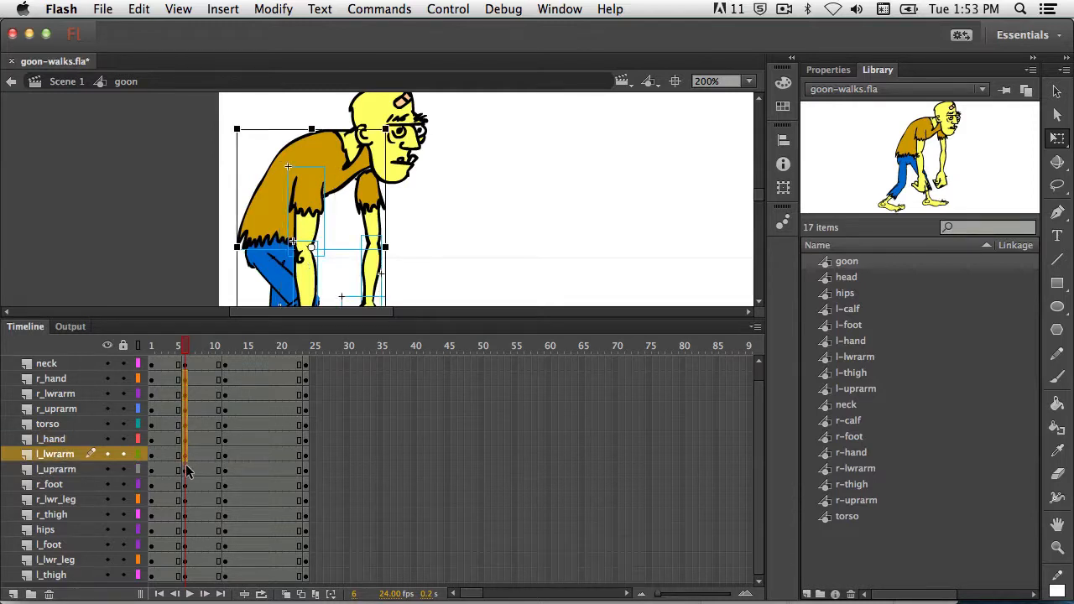
click(186, 471)
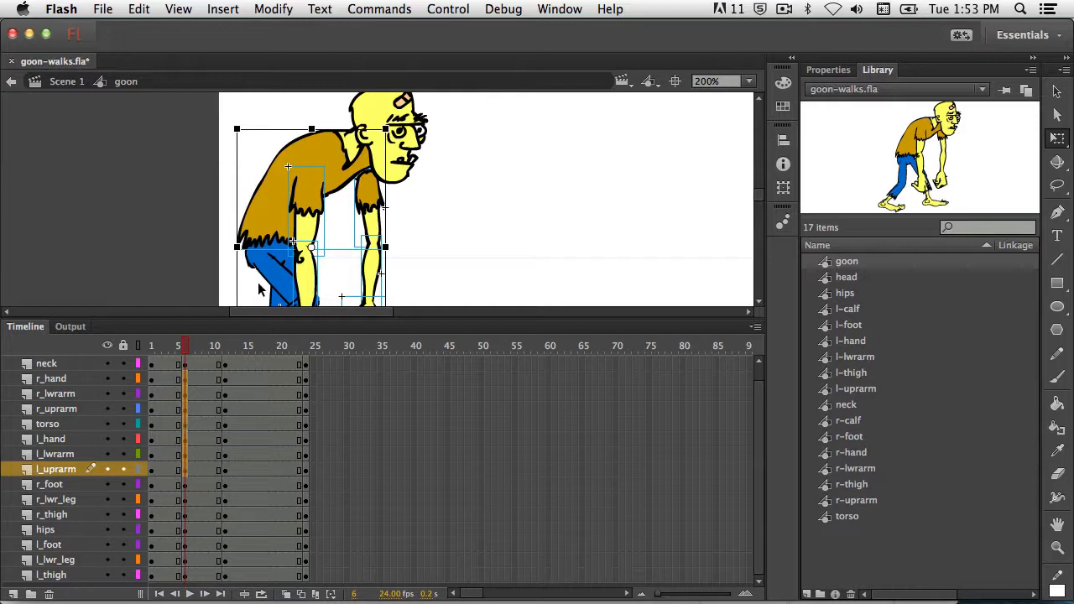
click(270, 215)
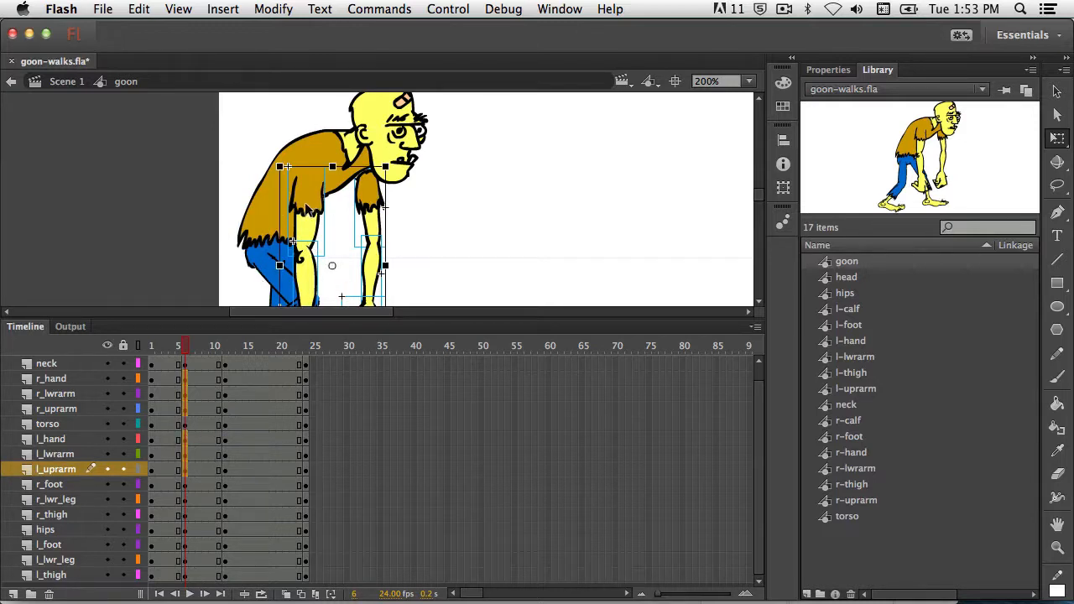
drag(306, 204, 306, 193)
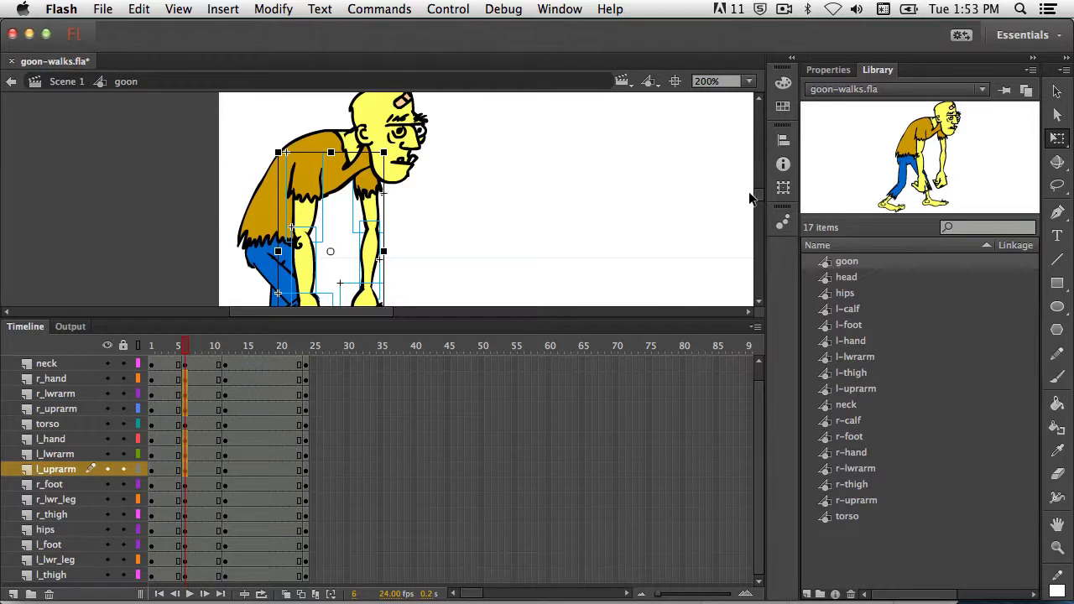
- Scrub back and forth between frames 5 and 6 to examine the body's rise, and inspect the full figure at frame 6
click(186, 351)
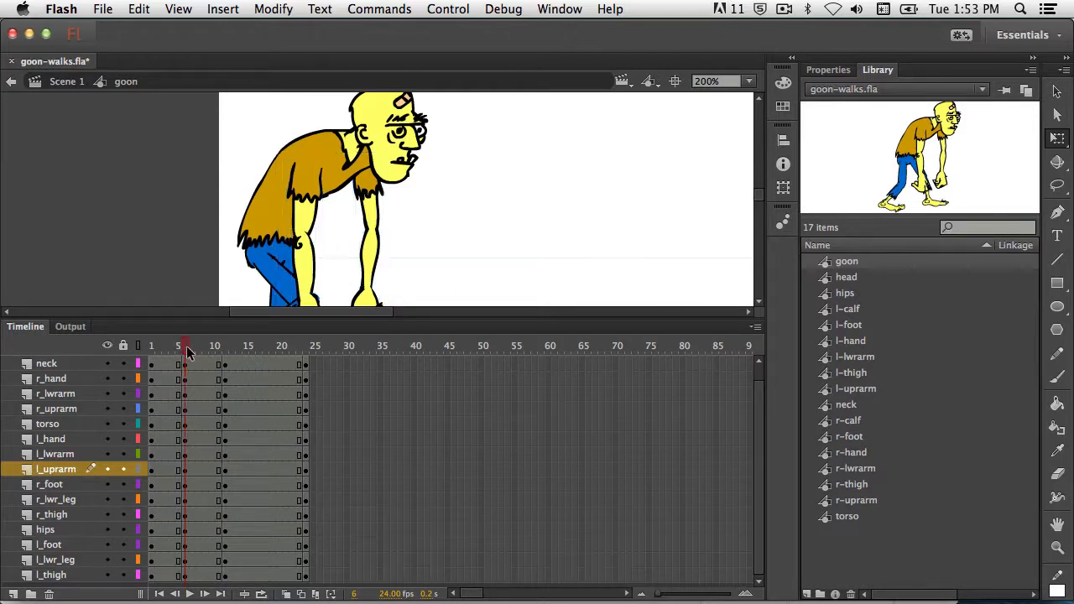
click(179, 351)
click(185, 351)
click(179, 351)
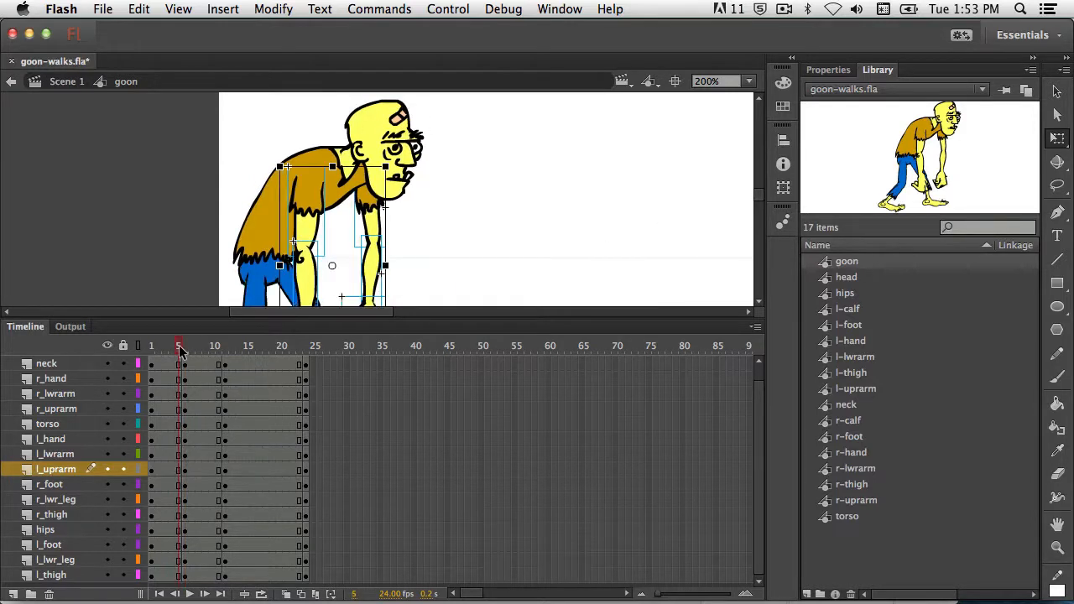
click(187, 351)
click(178, 351)
click(187, 351)
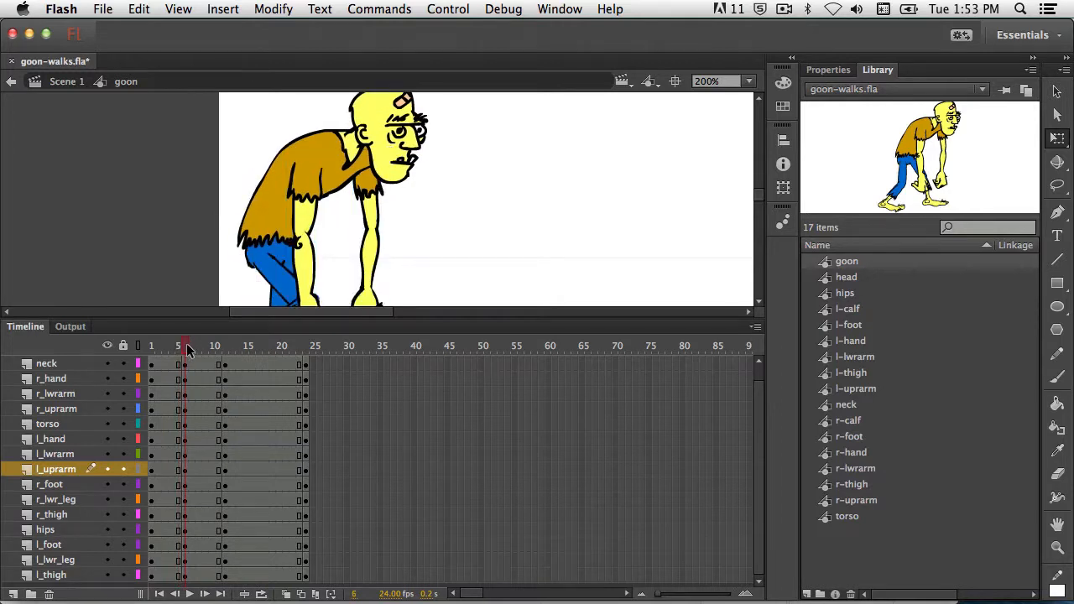
click(178, 351)
click(186, 351)
click(179, 351)
mouse_move(179, 351)
mouse_down()
mouse_move(217, 348)
mouse_move(186, 349)
mouse_up()
drag(428, 324, 425, 456)
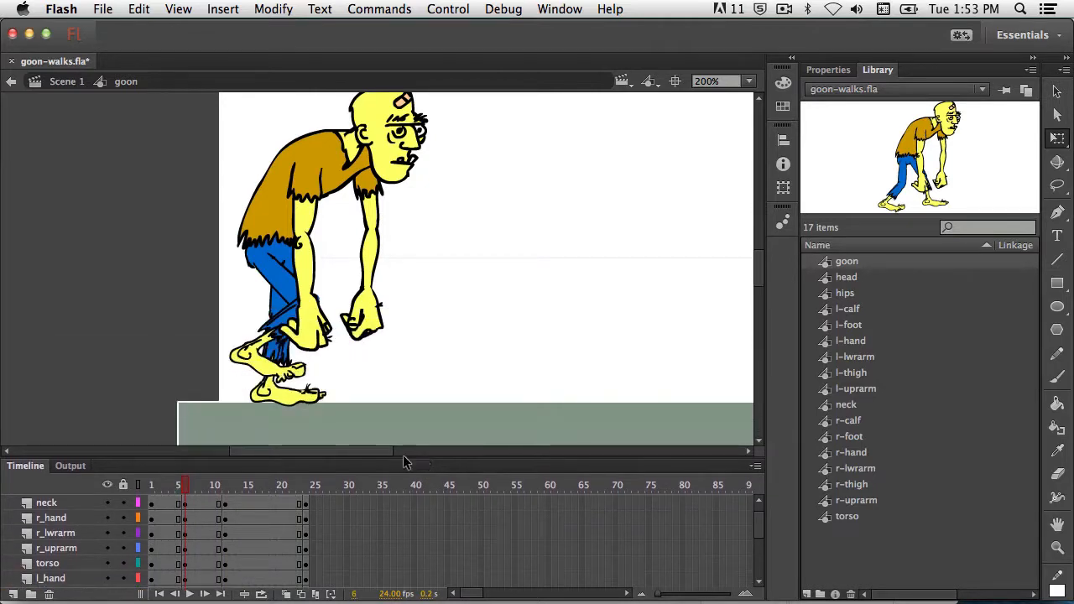
mouse_move(186, 490)
mouse_down()
mouse_move(178, 487)
mouse_move(235, 488)
mouse_move(184, 492)
mouse_up()
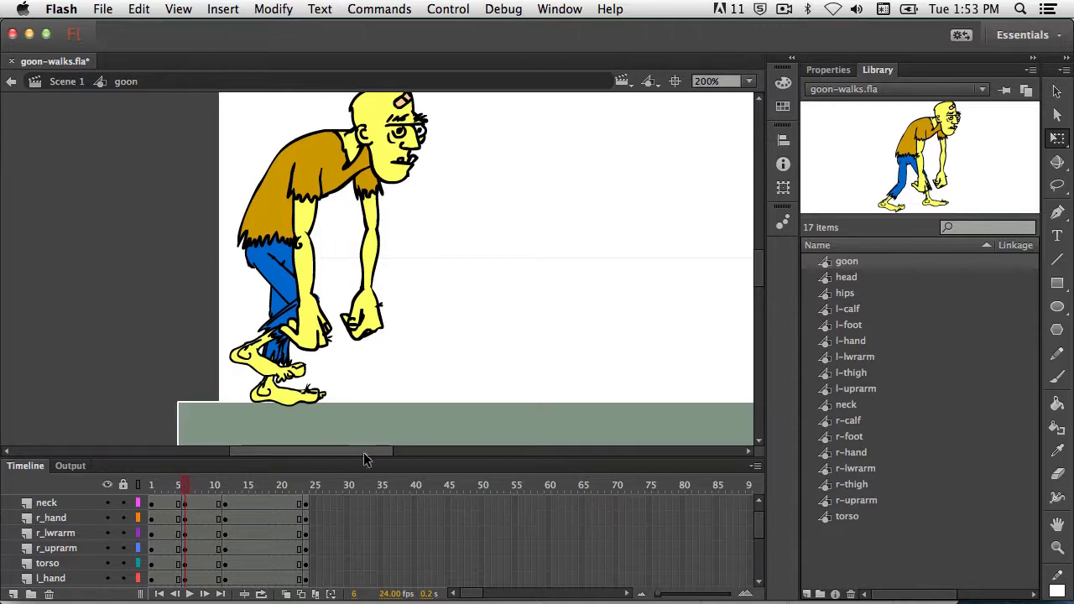
- Copy the frame 6 keyframes of all layers from head to l_thigh
drag(398, 456, 391, 267)
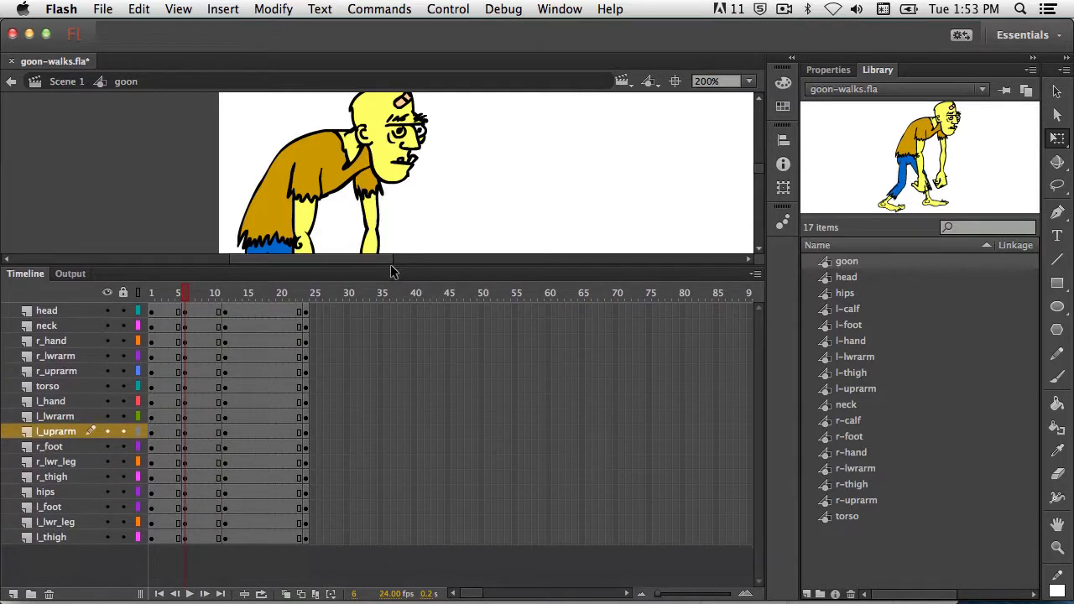
click(183, 312)
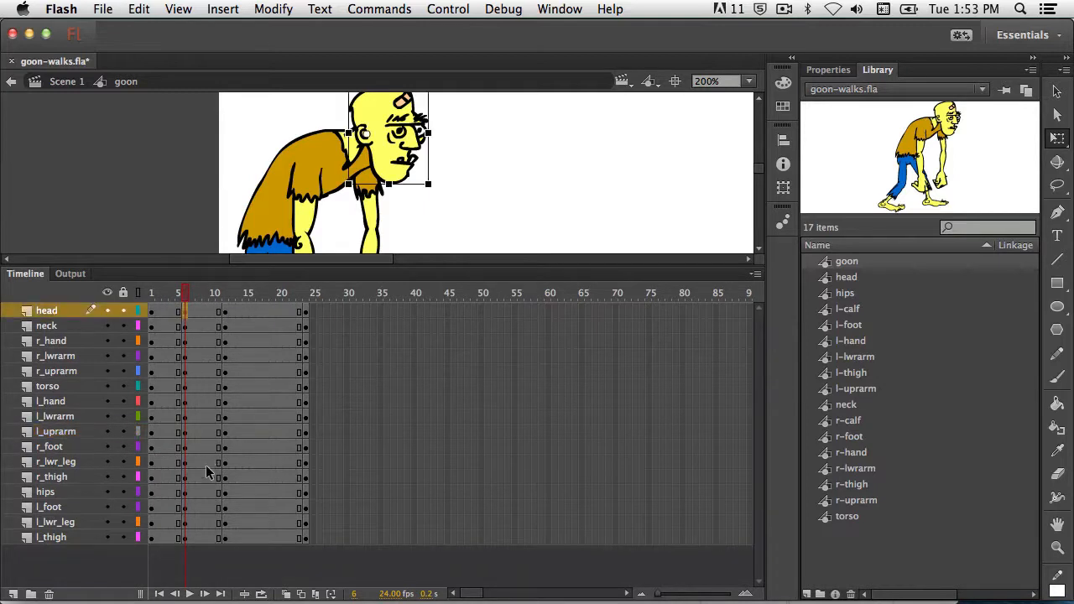
shift+click(185, 538)
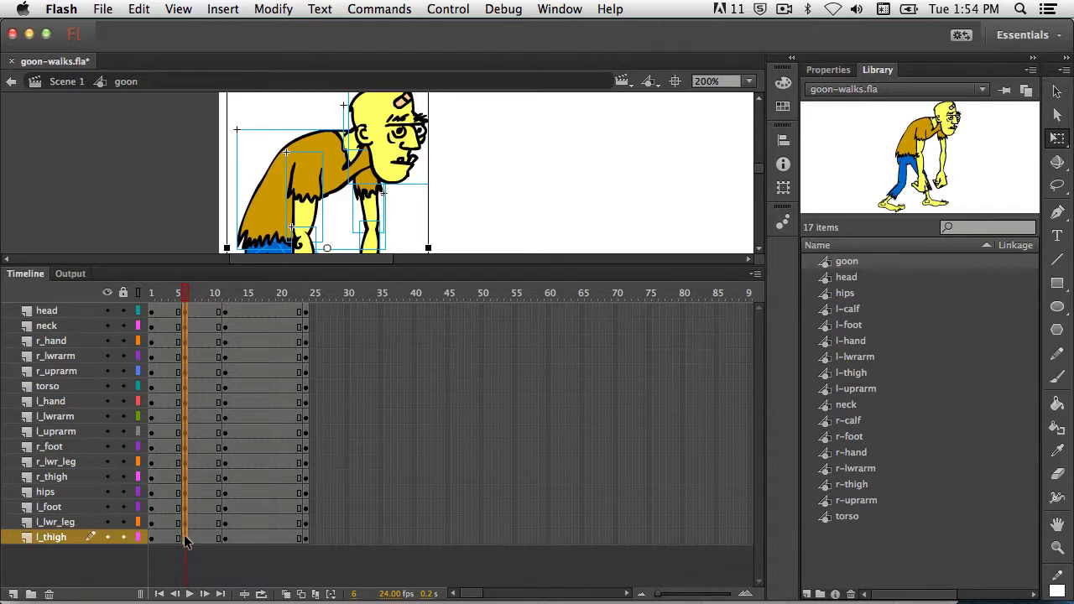
right_click(186, 541)
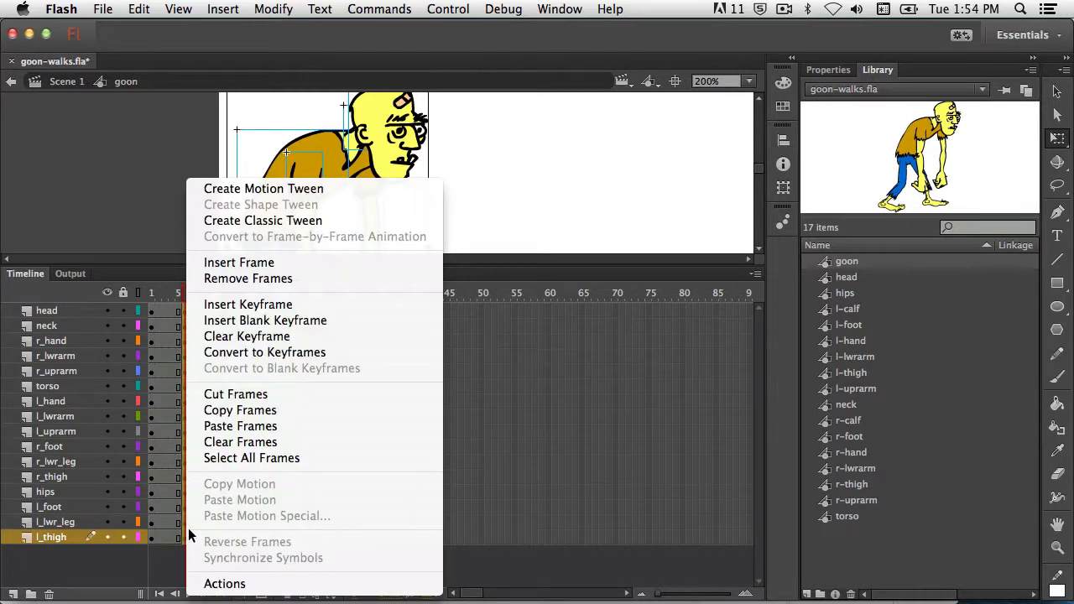
click(223, 413)
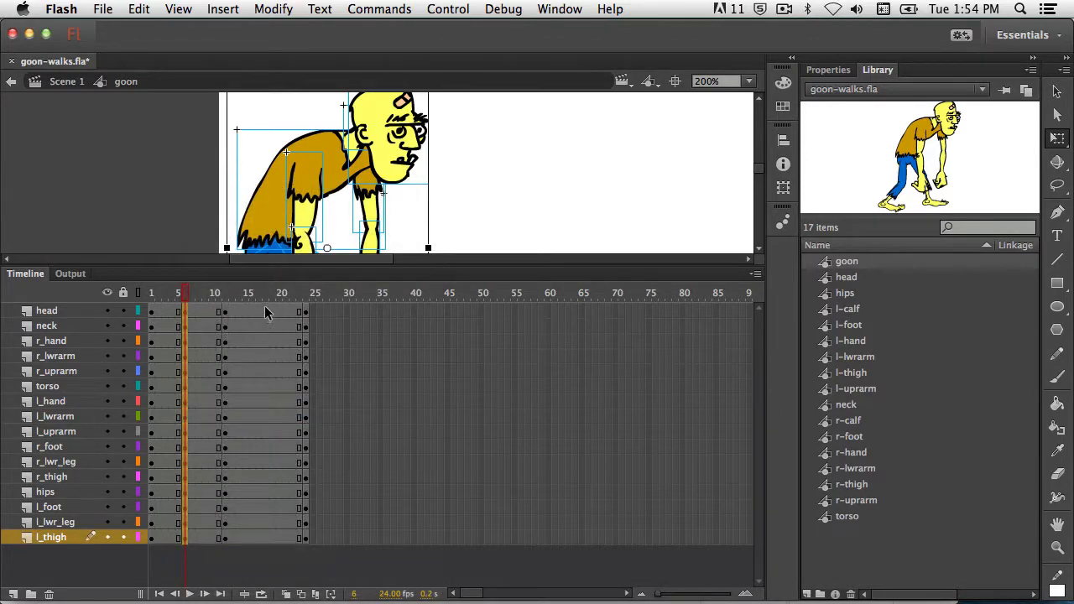
- Paste the copied passing-pose frames into frame 18 on all layers from head to l_thigh
click(265, 312)
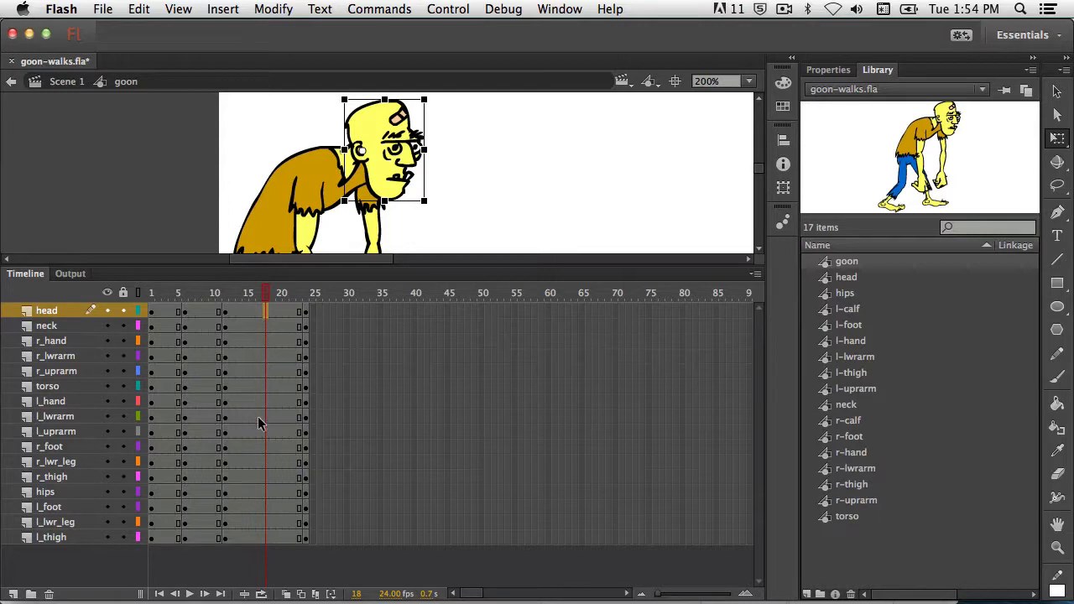
shift+click(265, 539)
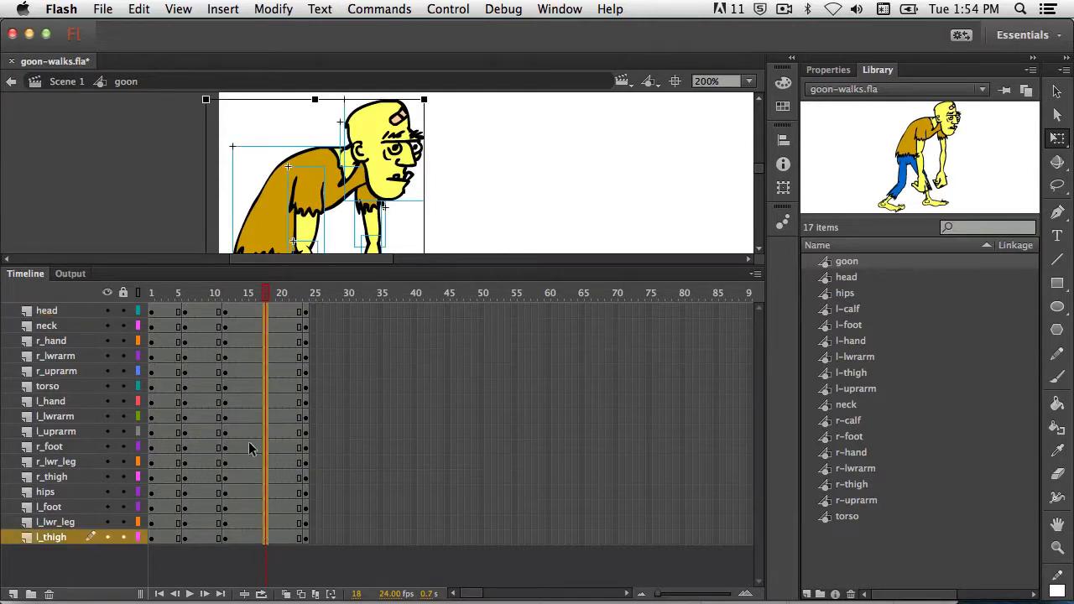
right_click(266, 318)
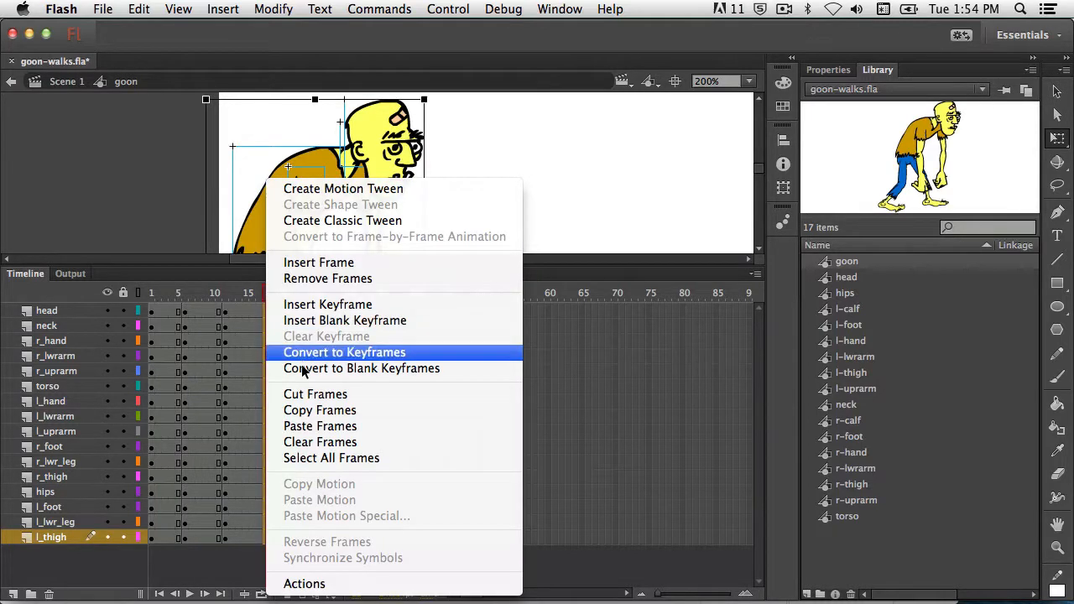
click(305, 426)
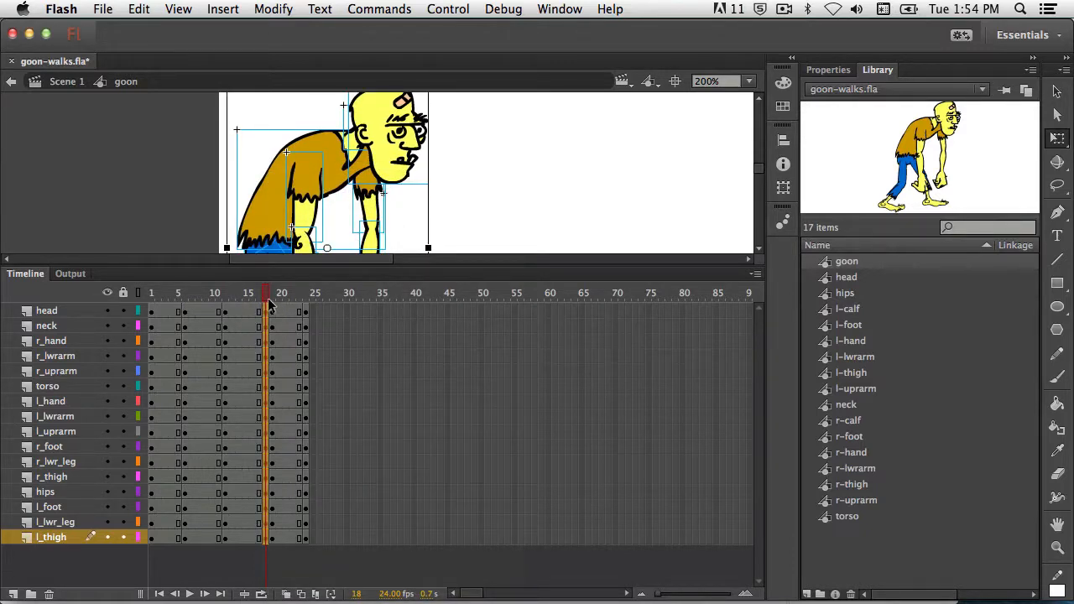
- Clear the extra keyframes at frame 19 on all layers from head to l_thigh
mouse_move(269, 296)
mouse_down()
mouse_move(235, 296)
mouse_move(280, 300)
mouse_move(267, 298)
mouse_up()
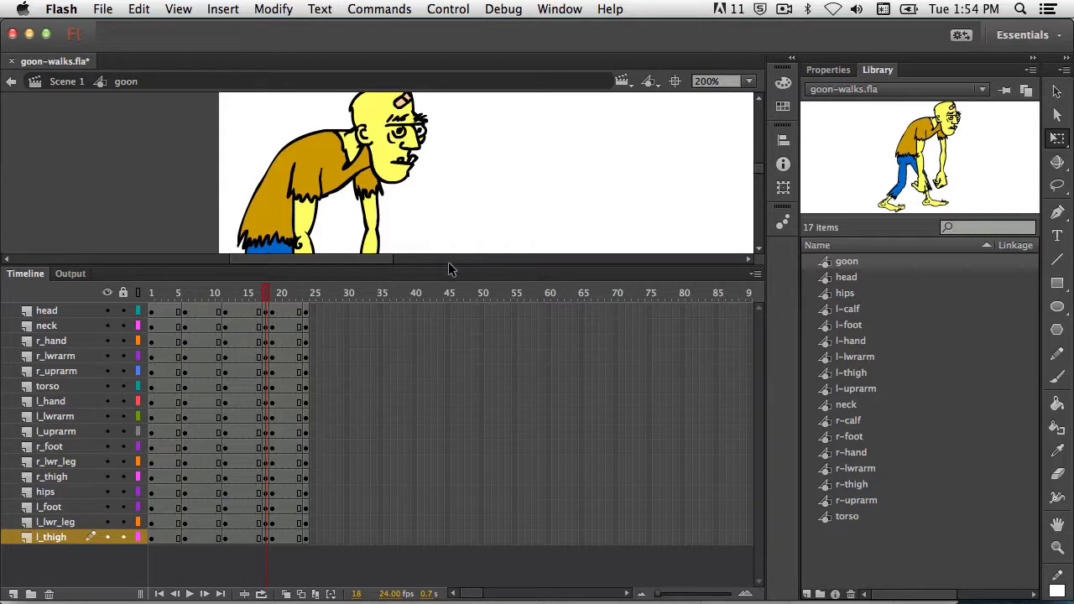
drag(447, 270, 461, 415)
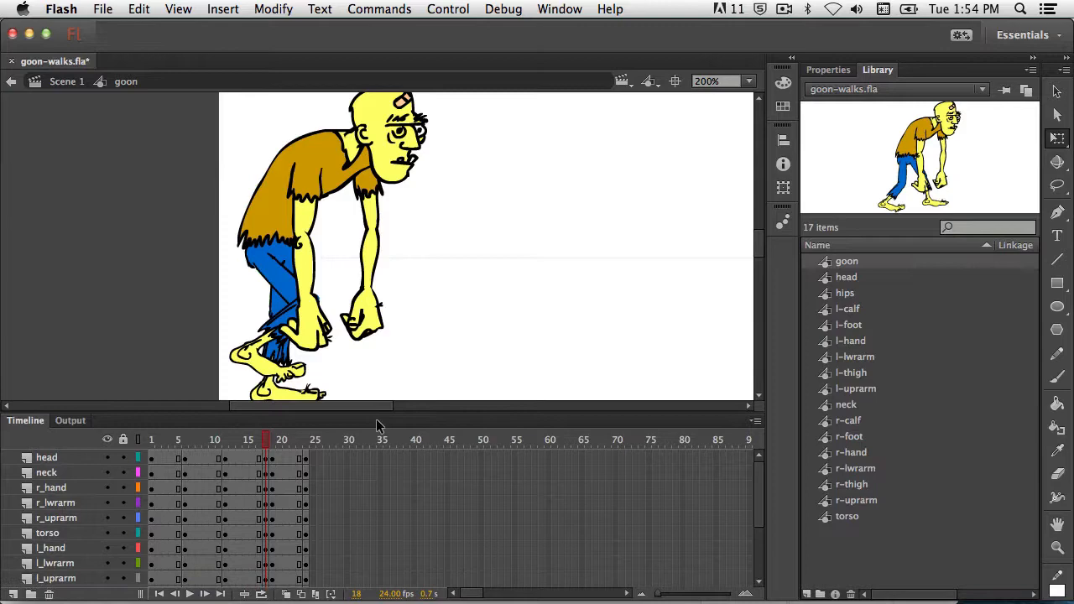
click(271, 446)
mouse_move(272, 445)
mouse_down()
mouse_move(308, 446)
mouse_move(273, 443)
mouse_up()
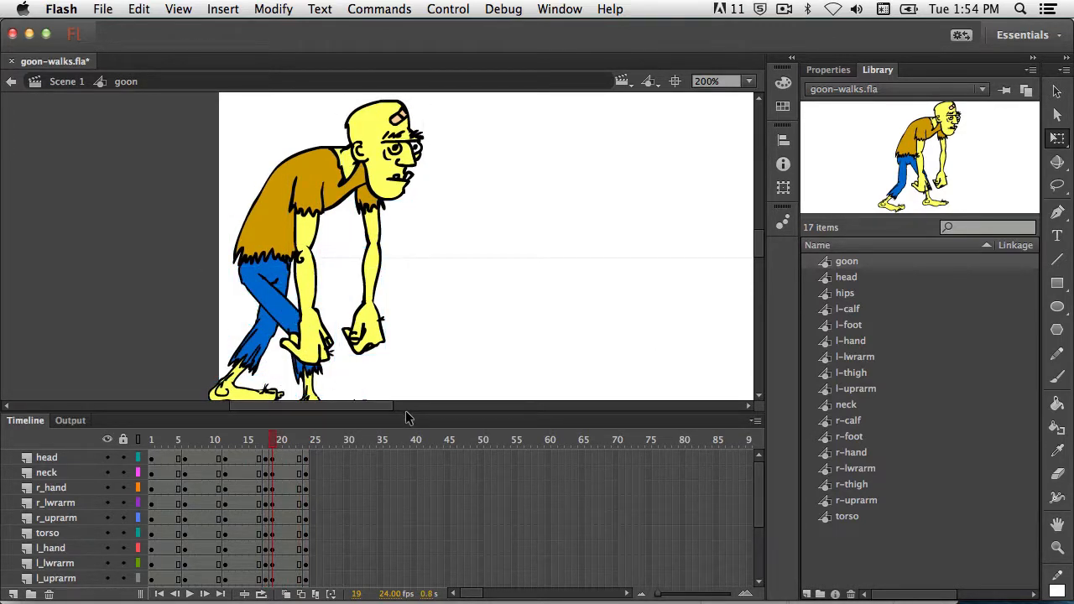
drag(405, 412, 376, 249)
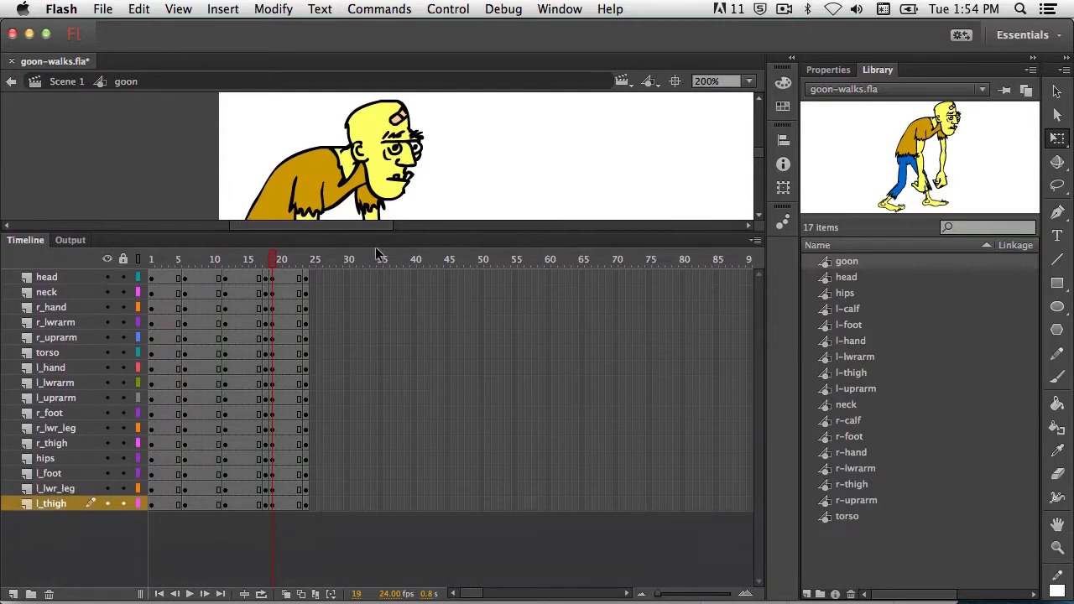
click(271, 279)
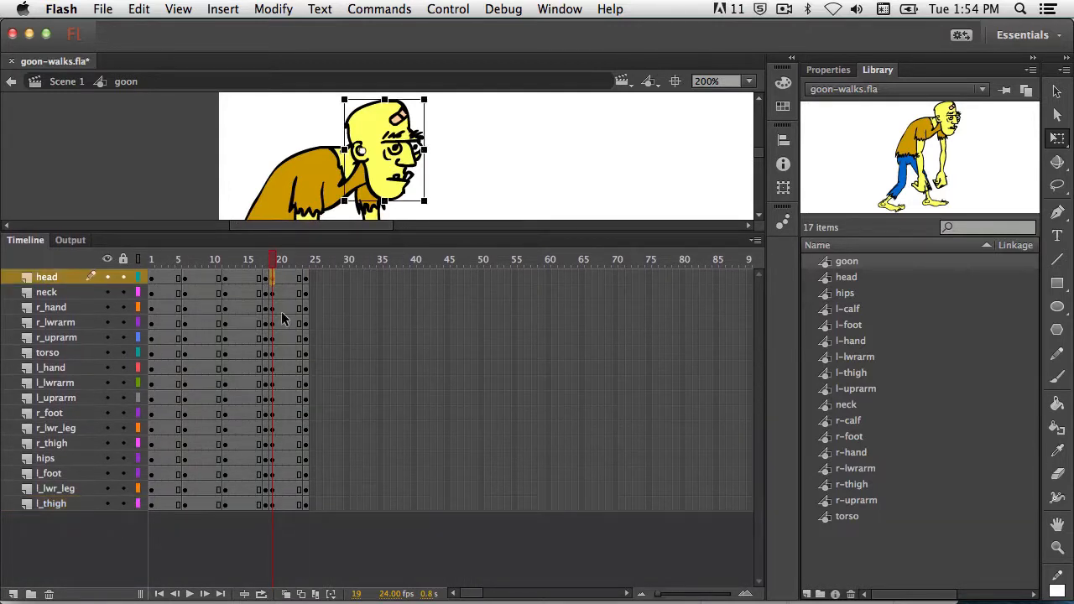
shift+click(271, 504)
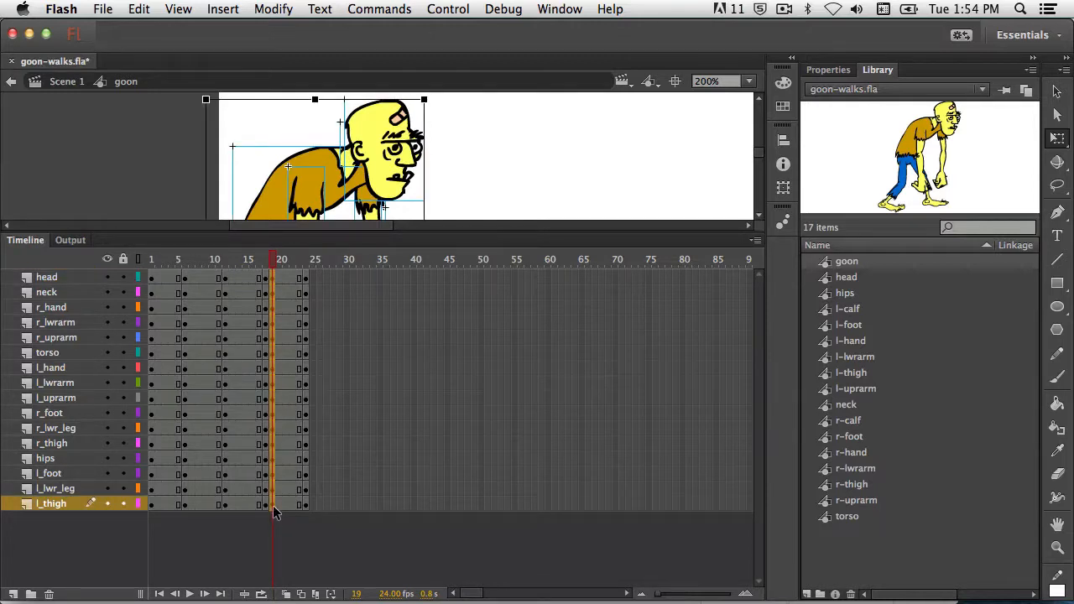
right_click(273, 512)
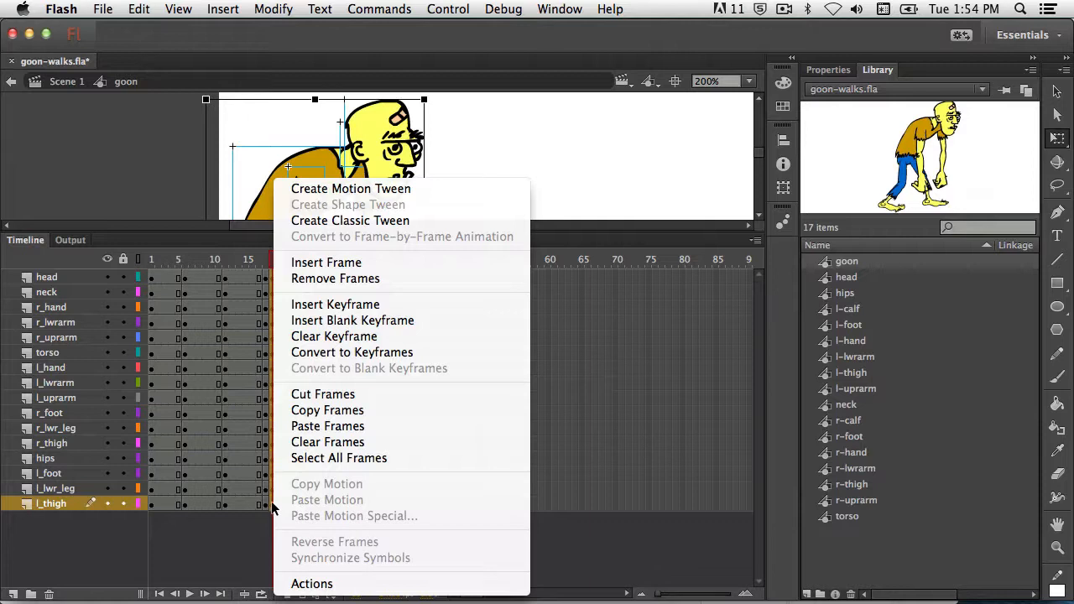
click(315, 336)
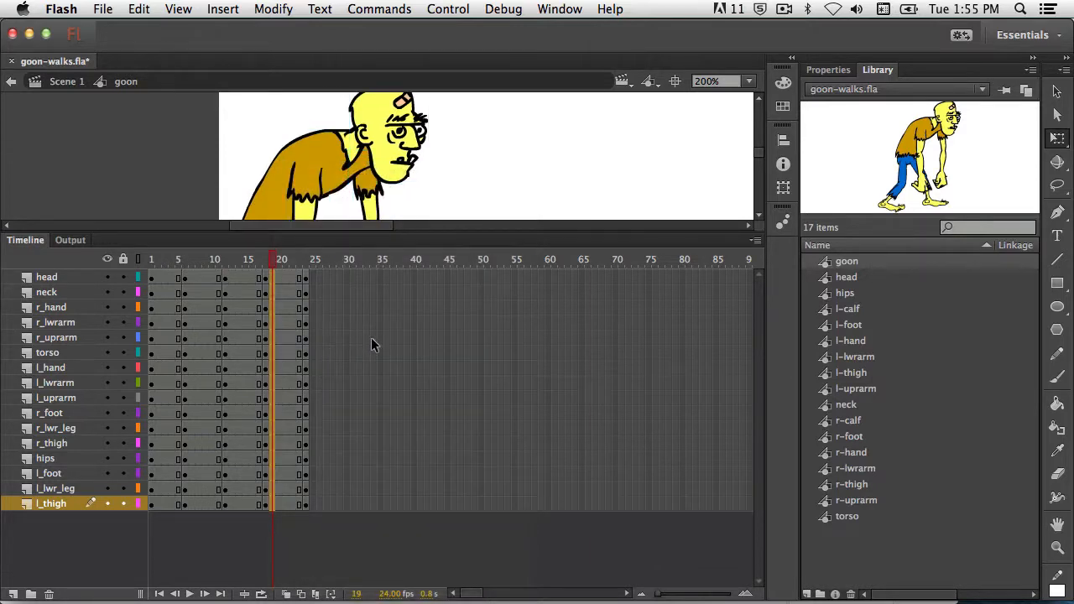
- Go to frame 18 and hide all right and left hand, lower-arm and upper-arm layers to expose the legs
drag(432, 232, 449, 358)
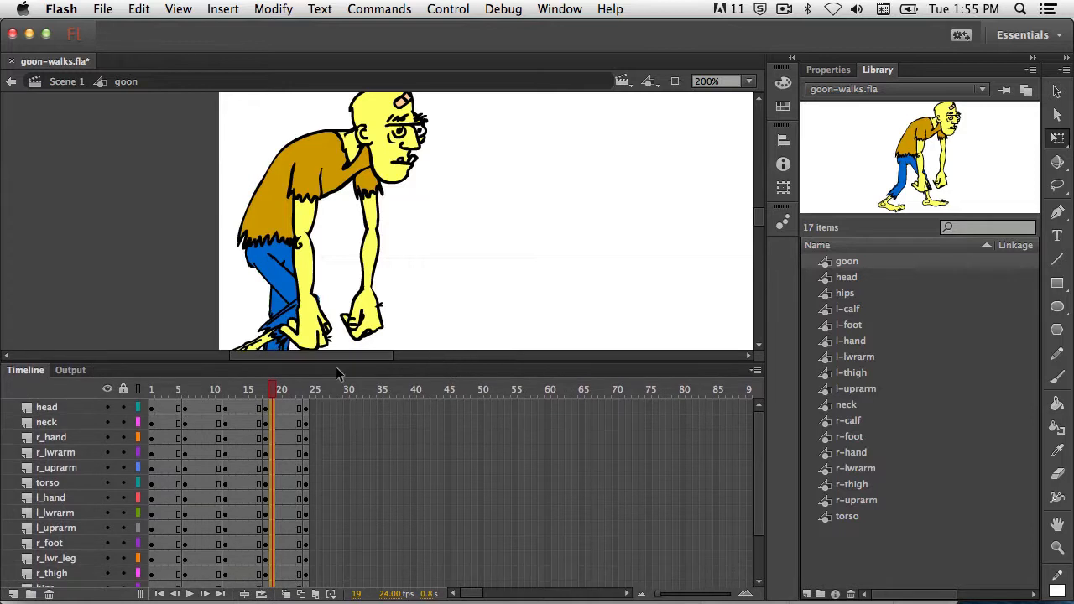
click(271, 391)
mouse_move(271, 391)
mouse_down()
mouse_move(240, 393)
mouse_move(304, 393)
mouse_move(270, 390)
mouse_up()
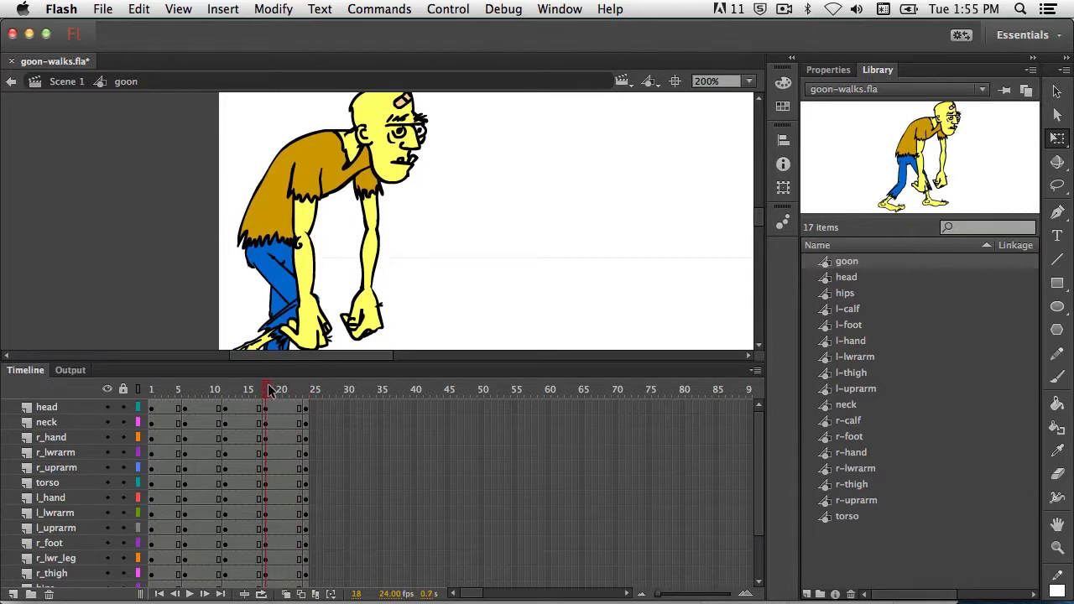
click(107, 438)
click(106, 453)
click(106, 467)
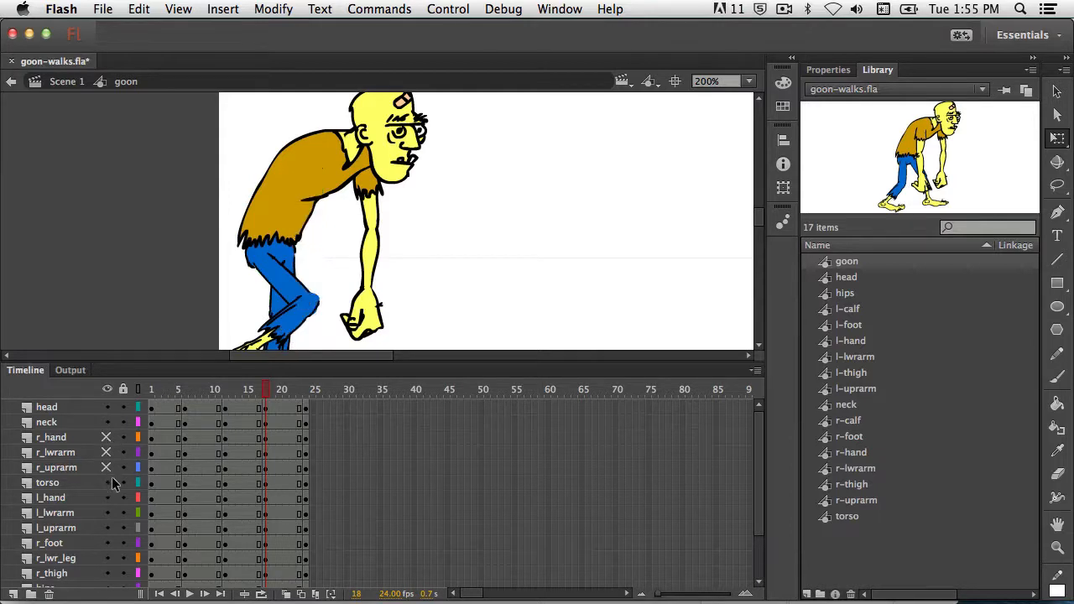
click(107, 497)
click(107, 513)
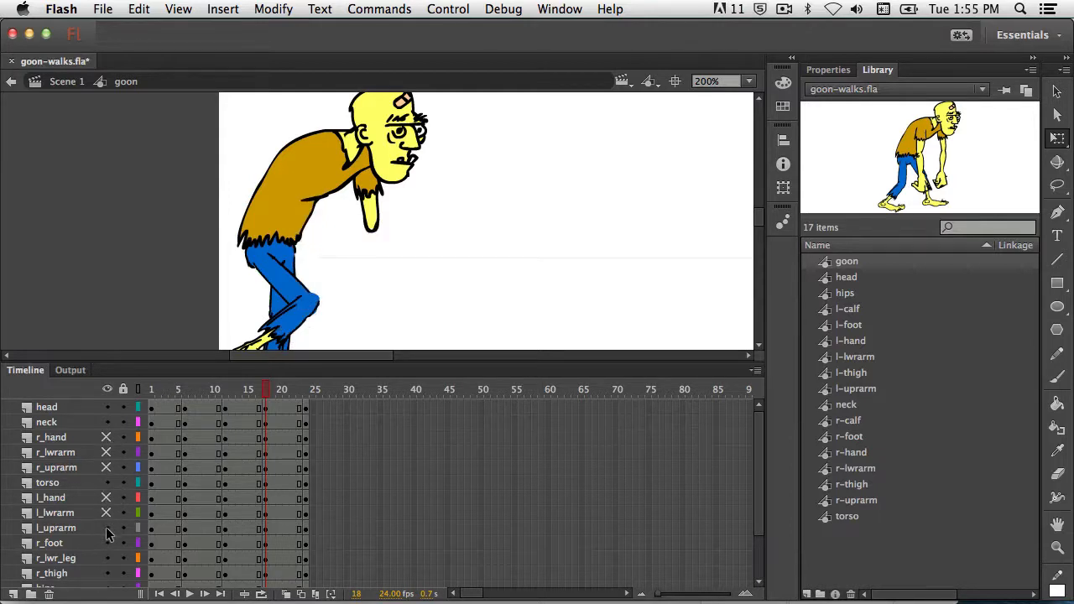
click(107, 528)
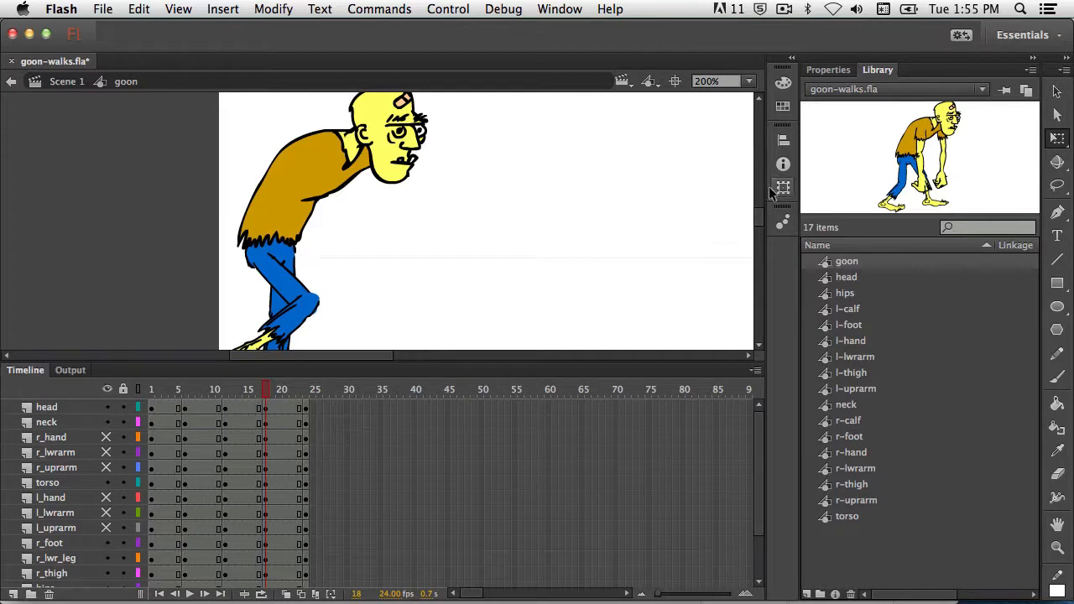
drag(761, 220, 761, 235)
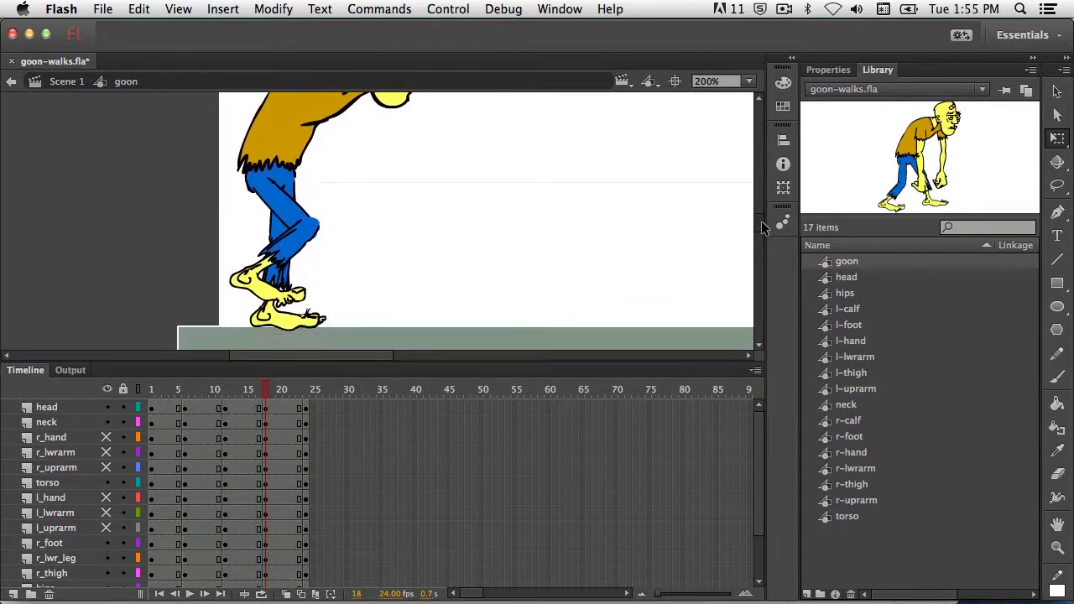
- Move the right foot at frame 18 down to the ground under the body and rotate it nearly flat
drag(388, 360, 406, 481)
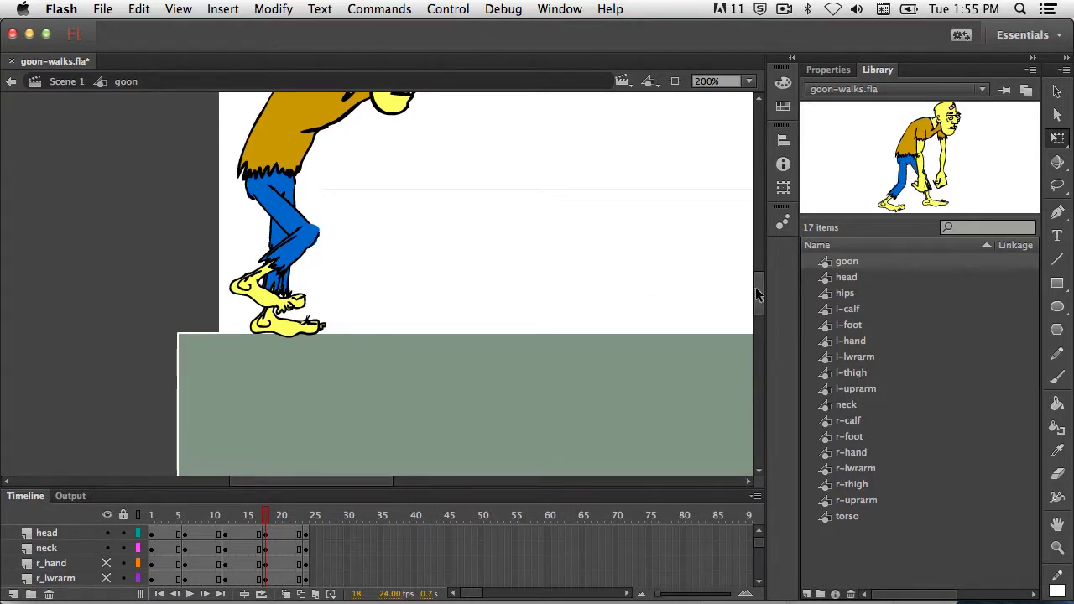
mouse_move(755, 287)
mouse_down()
mouse_move(759, 267)
mouse_move(759, 278)
mouse_up()
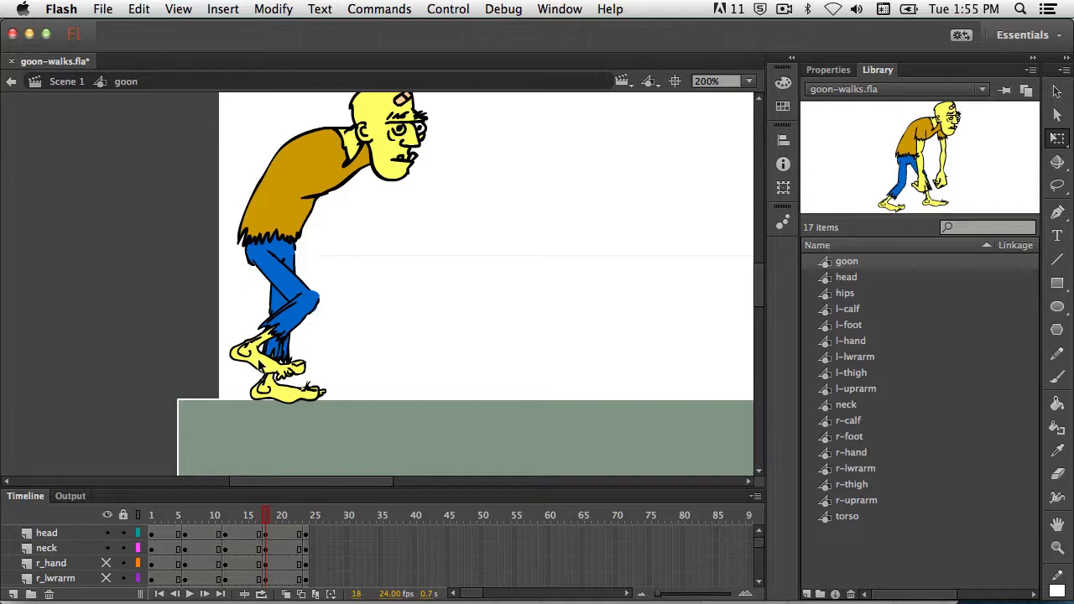
click(260, 363)
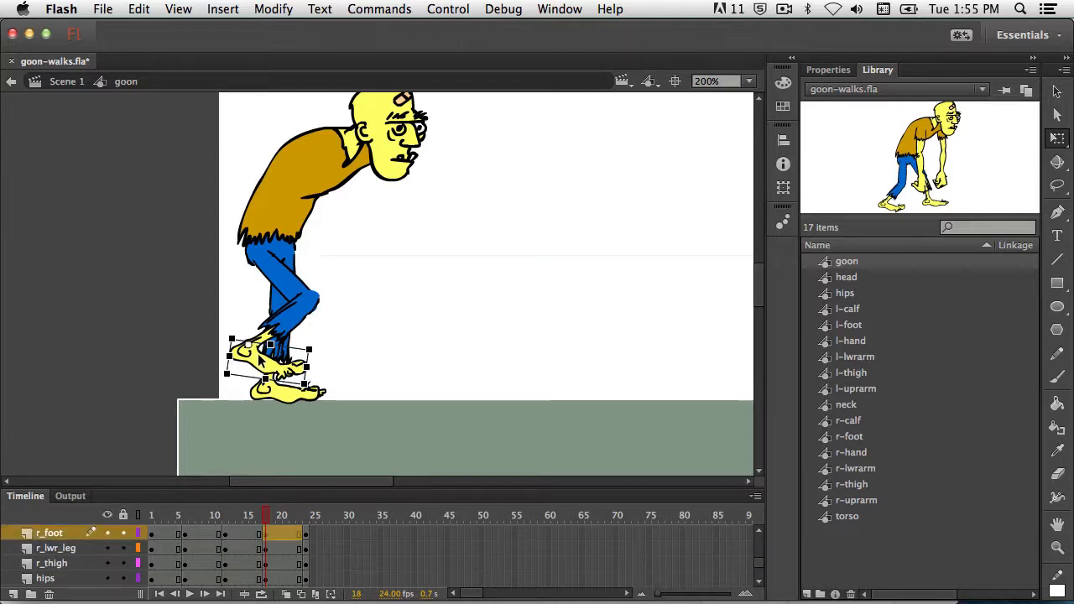
drag(260, 361, 279, 411)
drag(283, 410, 273, 416)
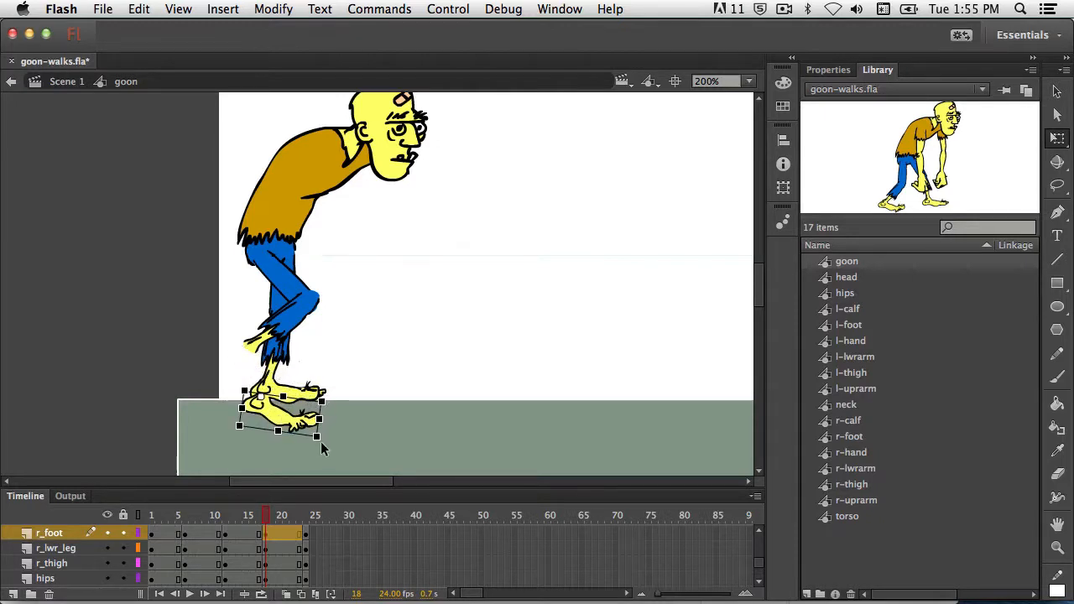
drag(319, 449, 326, 437)
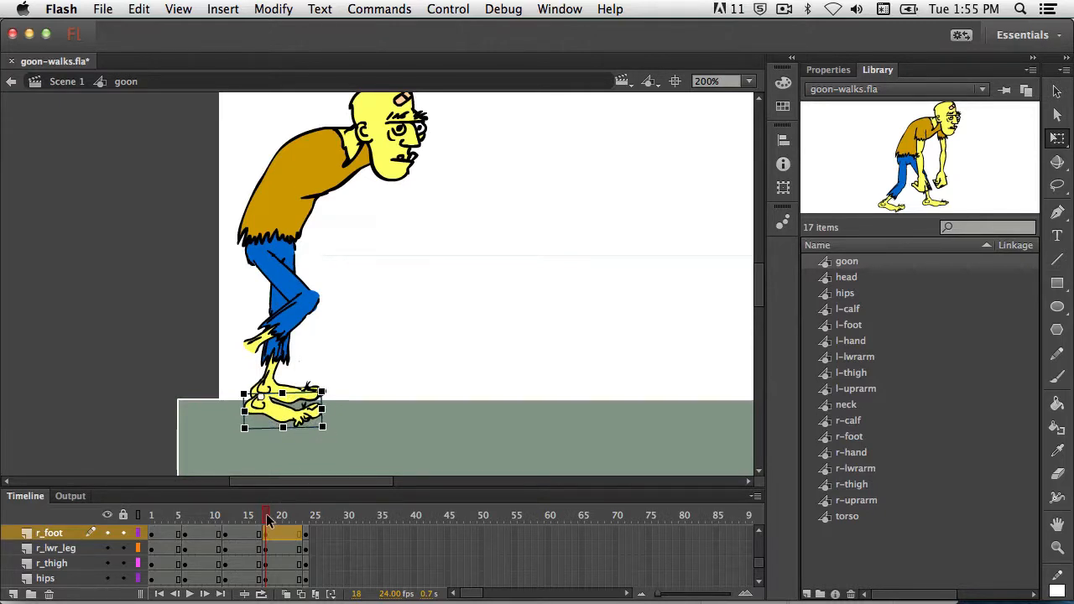
- Fine-tune the right foot's height and tilt at frame 18, comparing it with neighbouring frames so it stays planted
drag(261, 515, 265, 521)
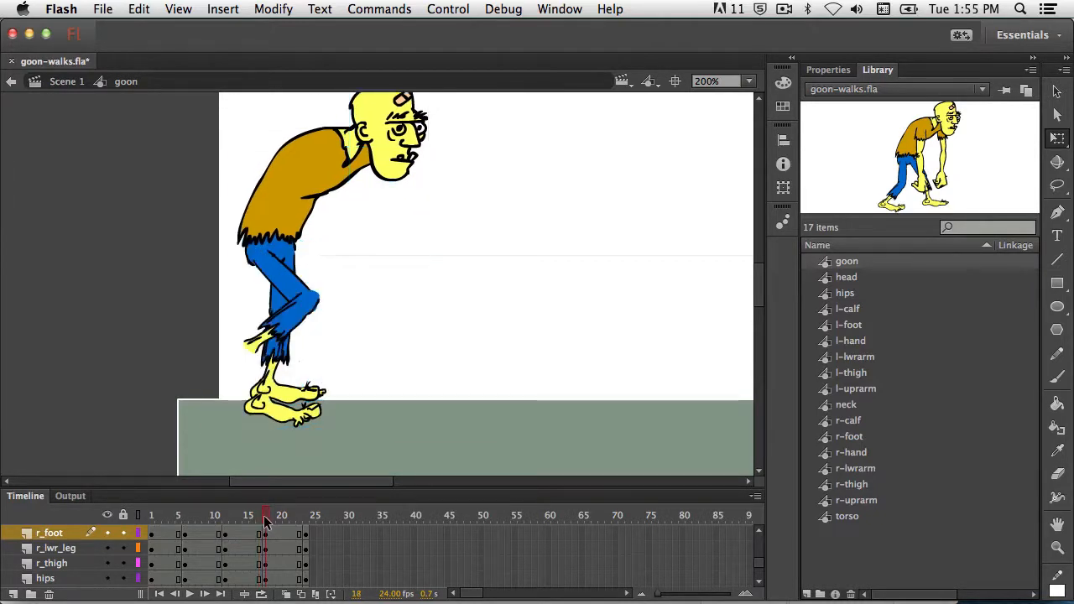
click(283, 417)
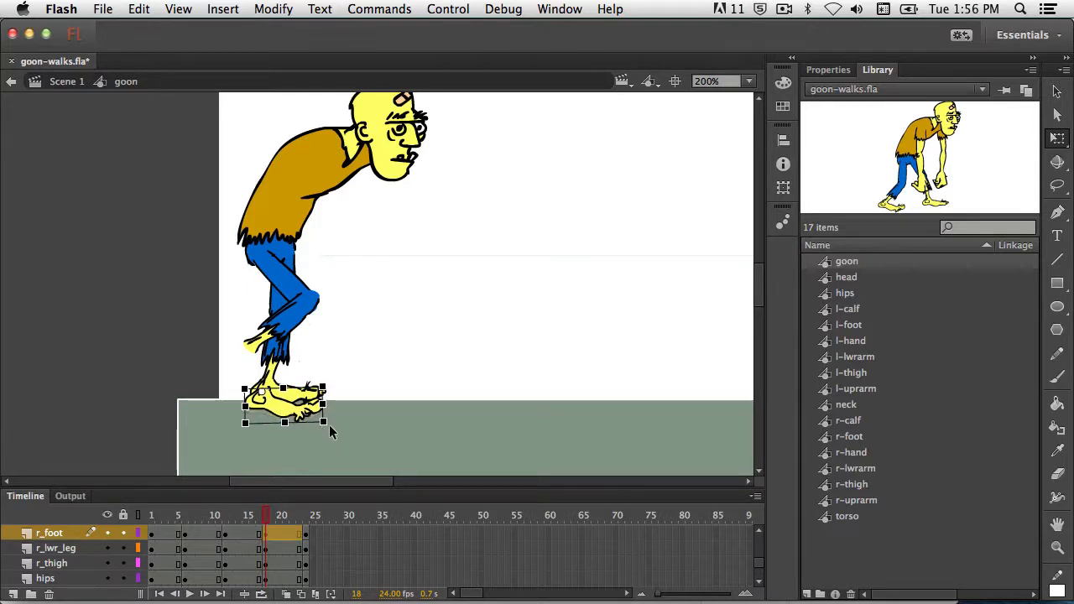
drag(330, 432, 330, 435)
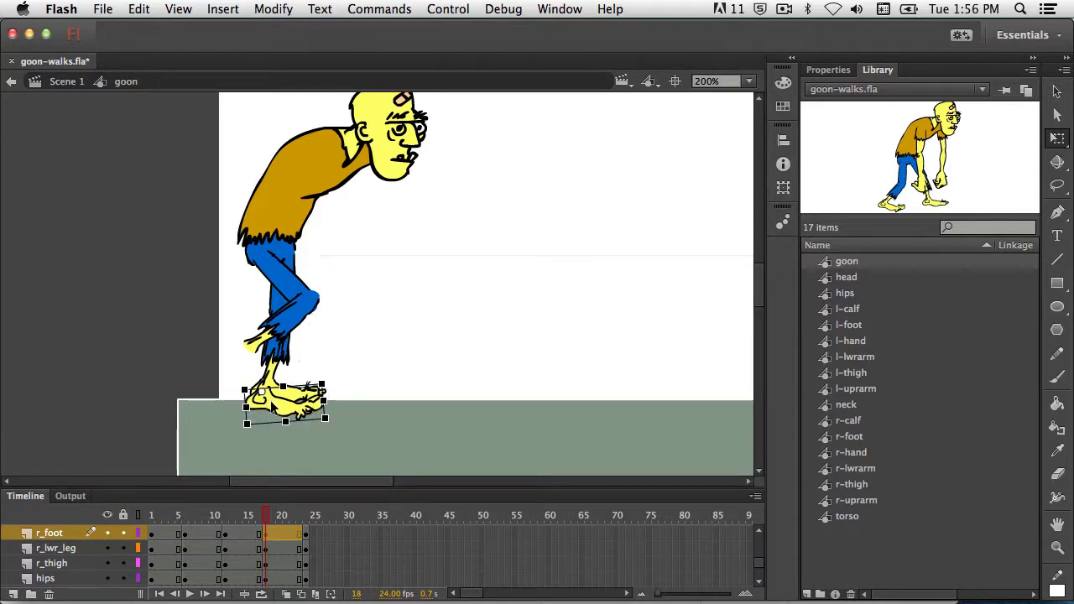
drag(272, 402, 270, 403)
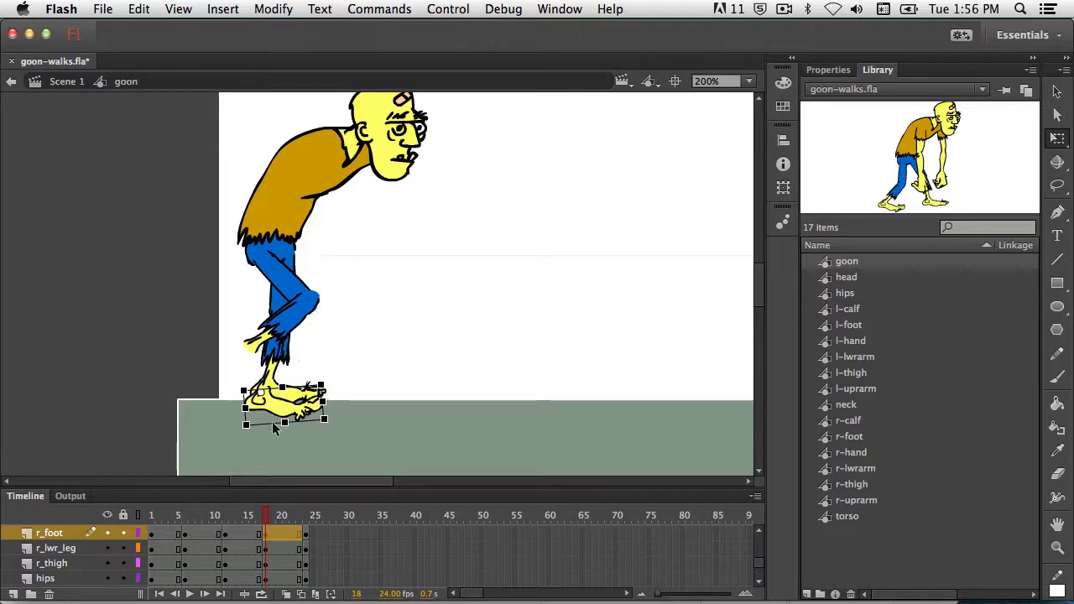
mouse_move(267, 516)
mouse_down()
mouse_move(252, 516)
mouse_move(265, 517)
mouse_up()
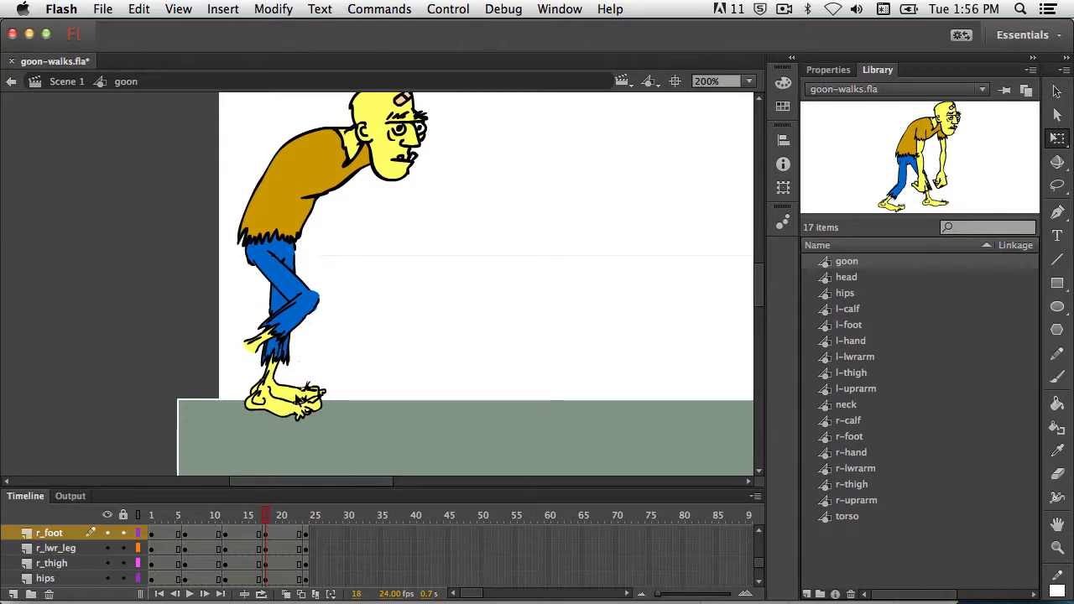
- Rotate the left thigh, lower leg and foot together forward from the hip at frame 18
click(287, 393)
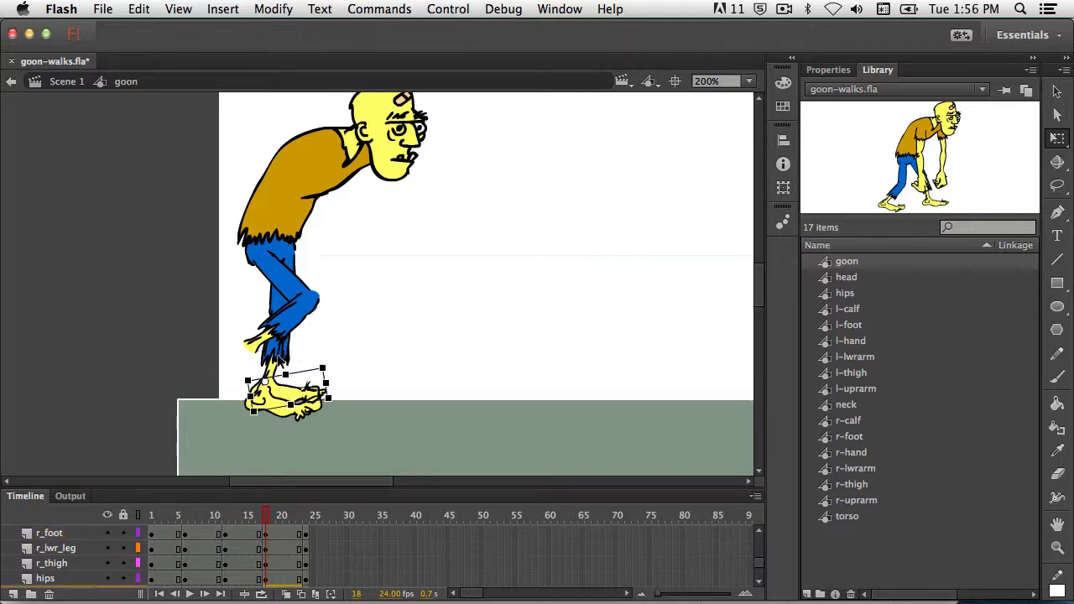
click(281, 361)
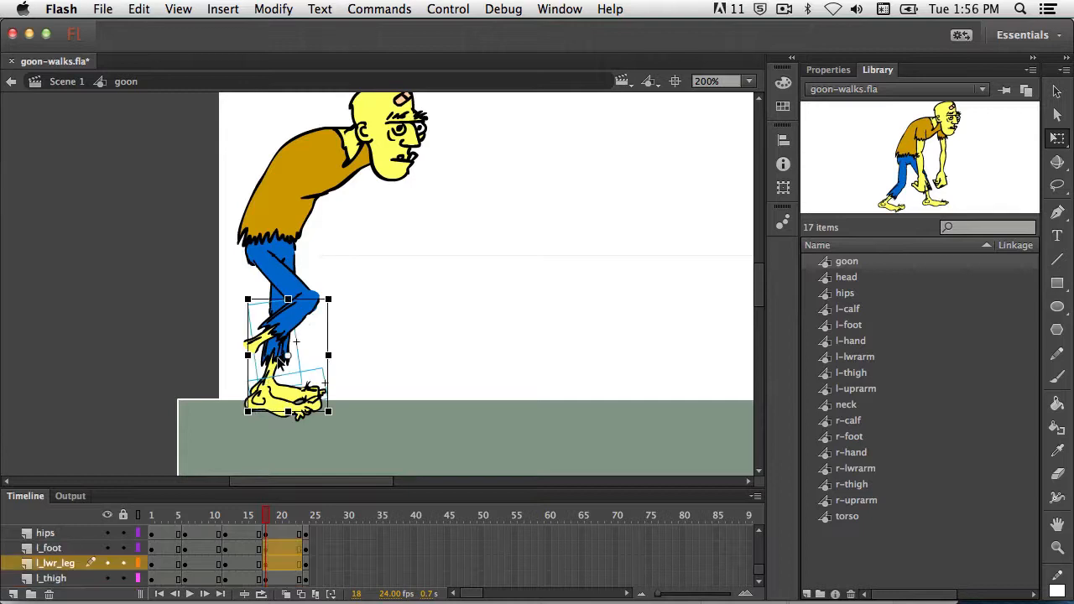
click(273, 294)
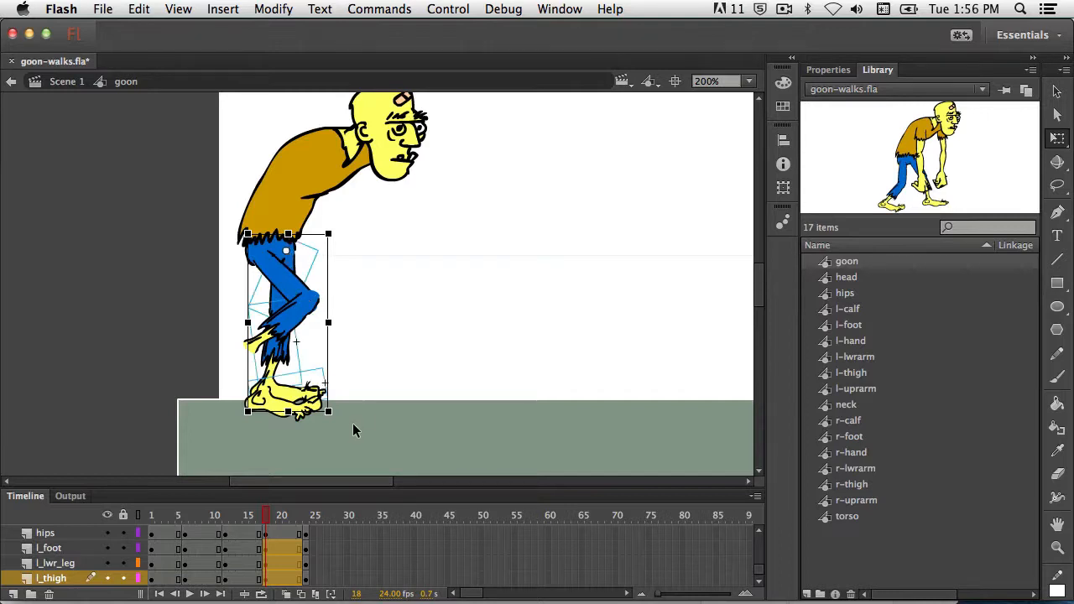
drag(336, 422, 424, 347)
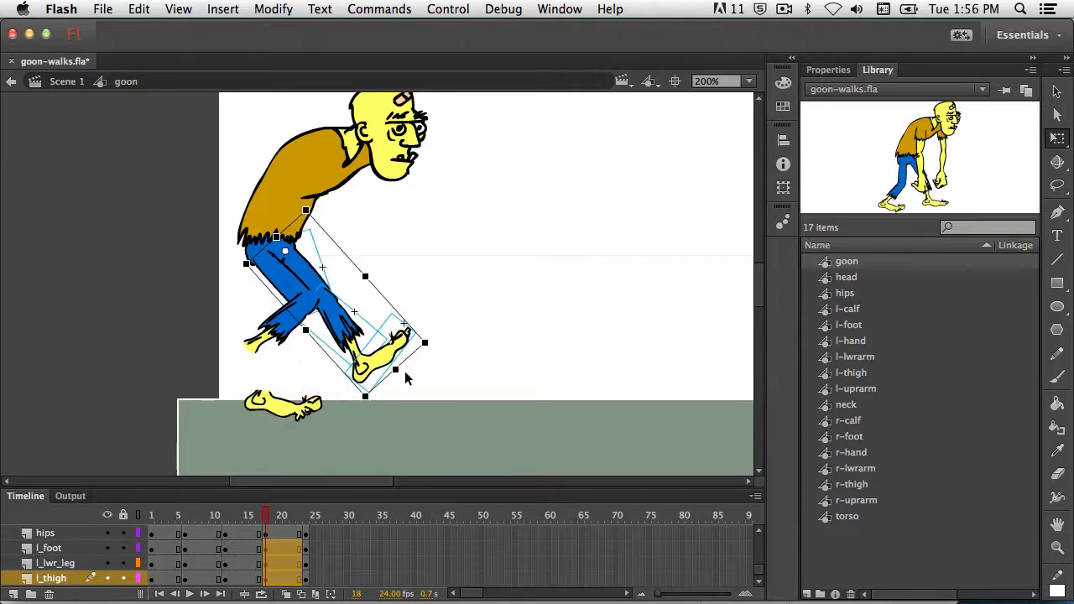
click(428, 295)
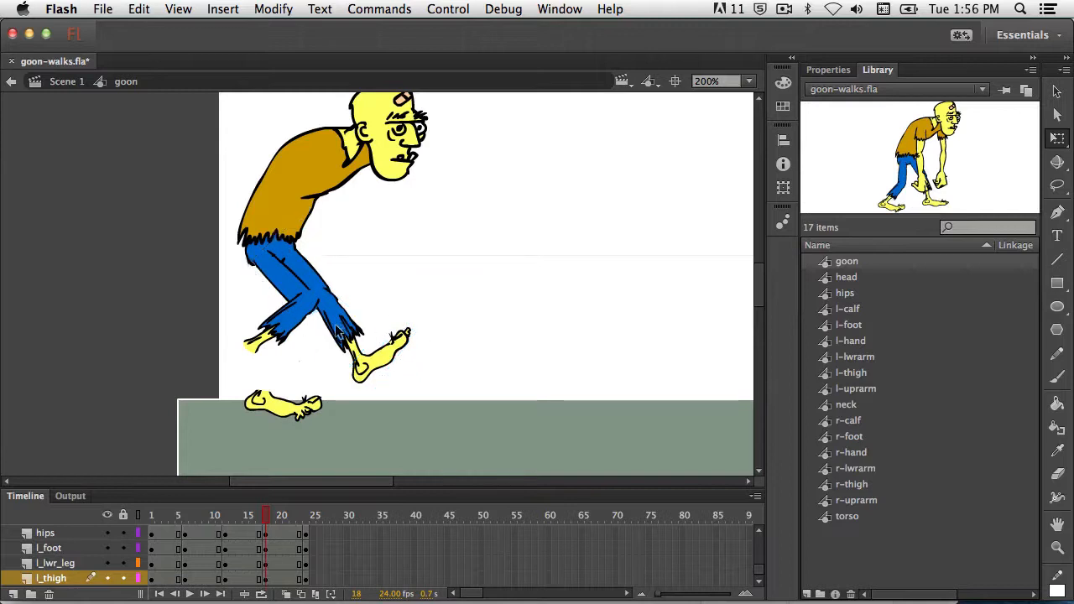
- Bend the left knee at frame 18 by rotating the left lower leg and foot backward around the knee
click(382, 361)
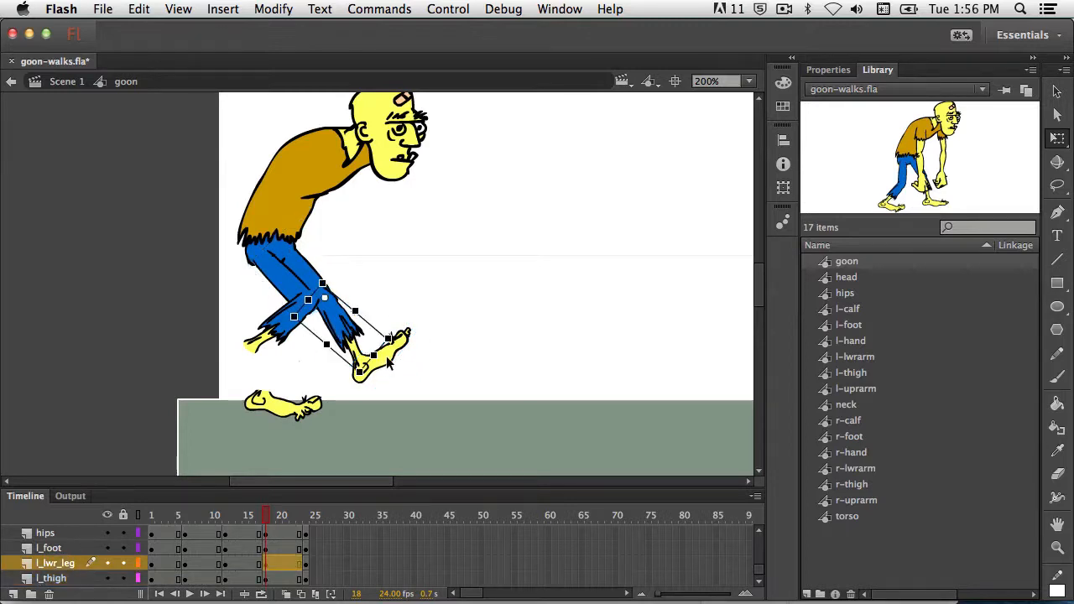
click(388, 359)
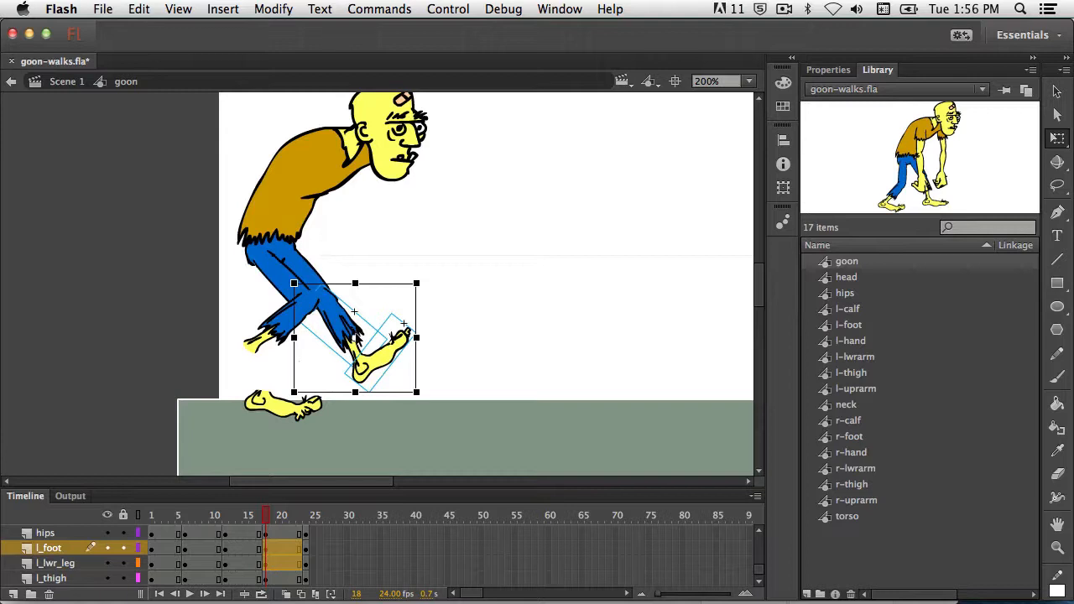
drag(325, 304, 358, 330)
drag(424, 409, 270, 424)
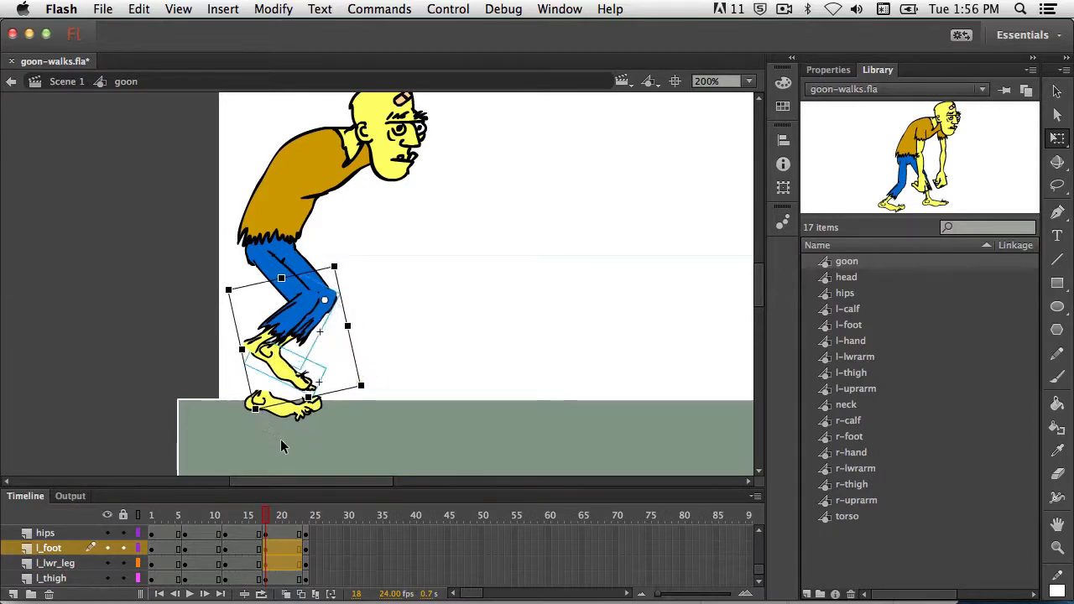
click(373, 316)
- Rotate the right lower leg forward around its knee at frame 18 to straighten the leg
click(278, 283)
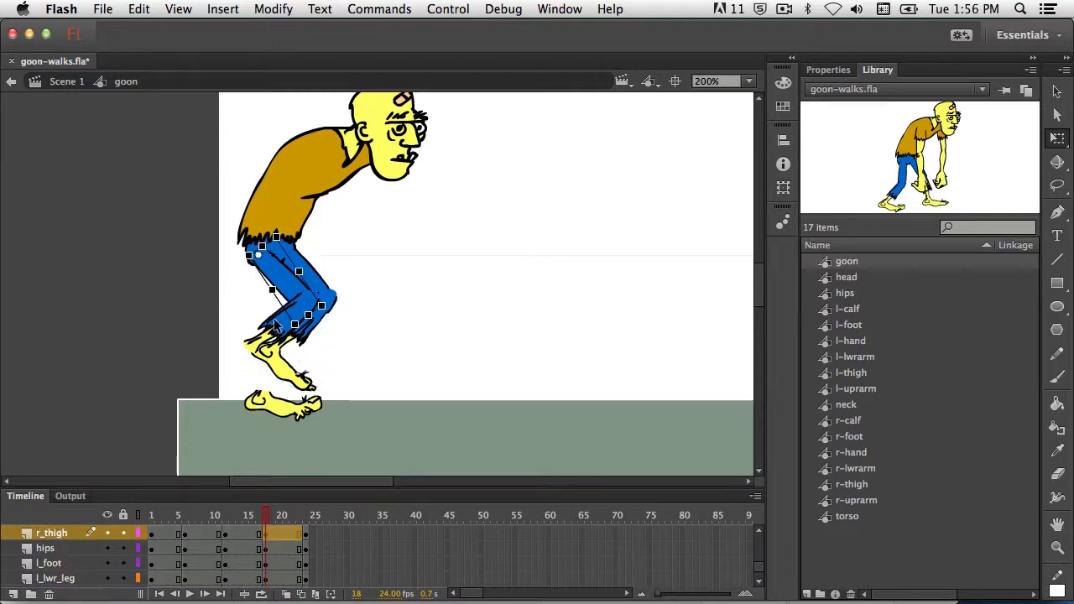
click(277, 325)
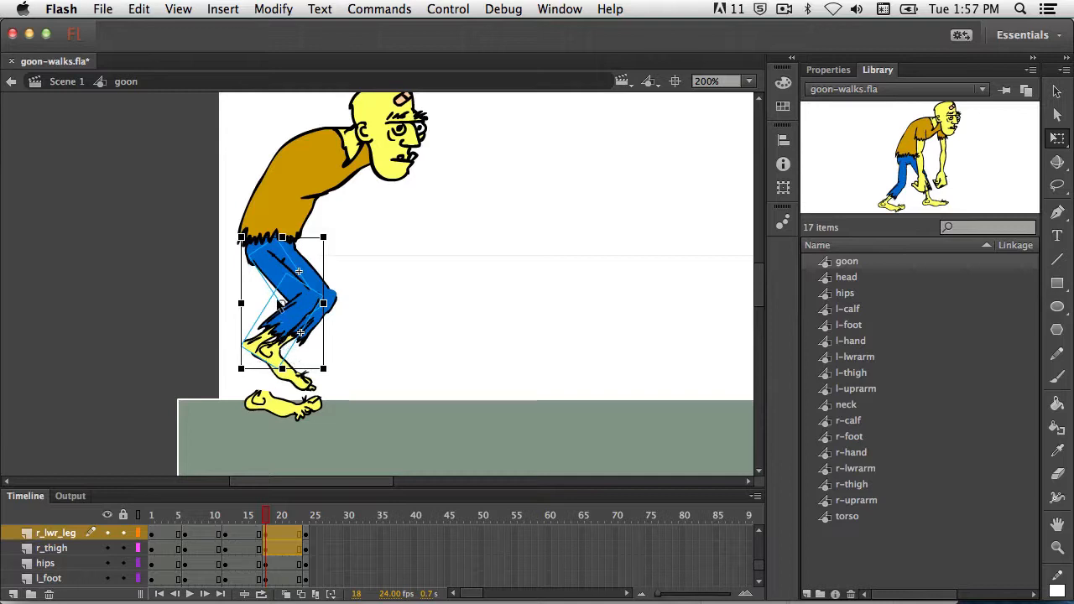
click(372, 301)
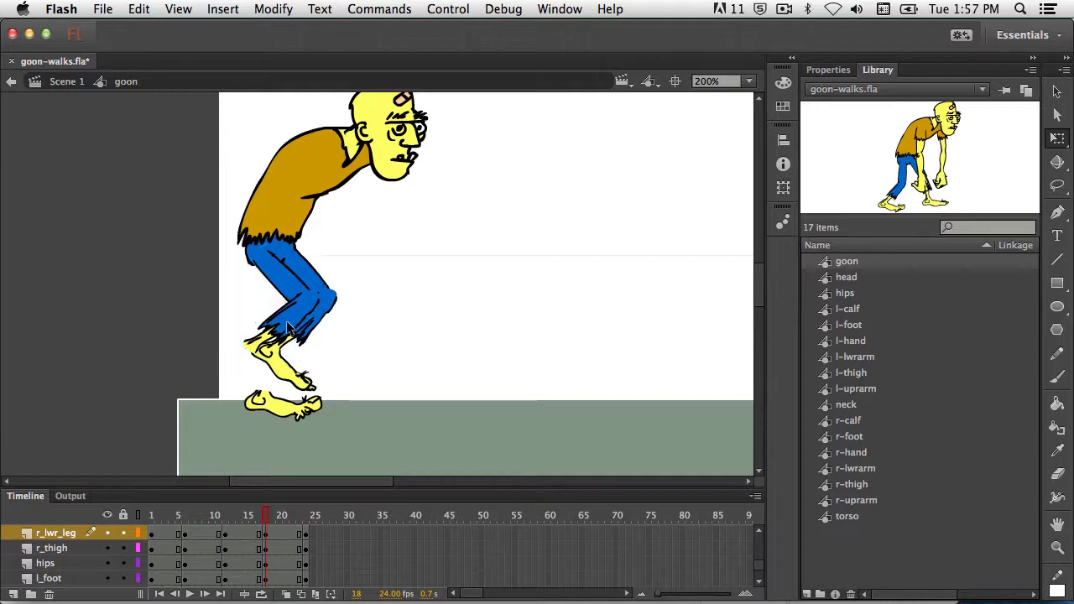
click(291, 327)
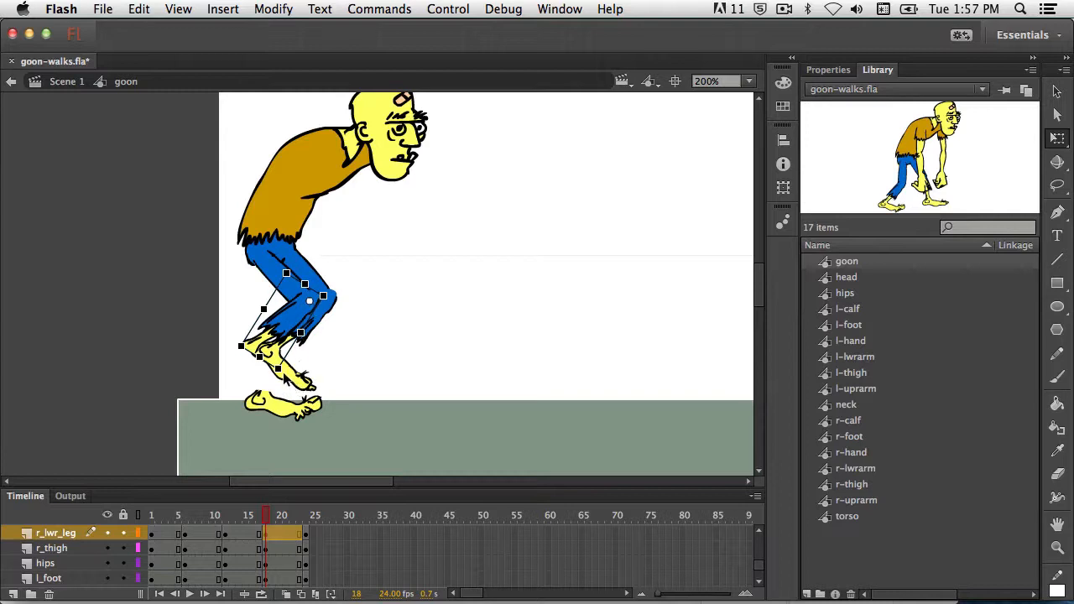
drag(283, 378, 385, 336)
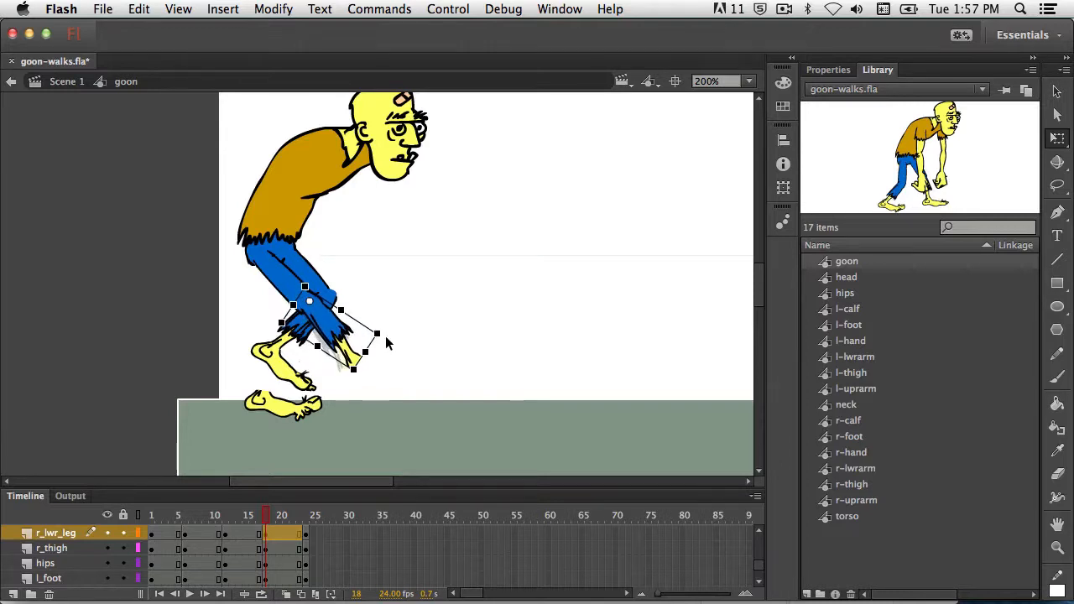
- Rotate the right thigh and lower leg together from the hip at frame 18 so they meet the planted right foot
click(283, 277)
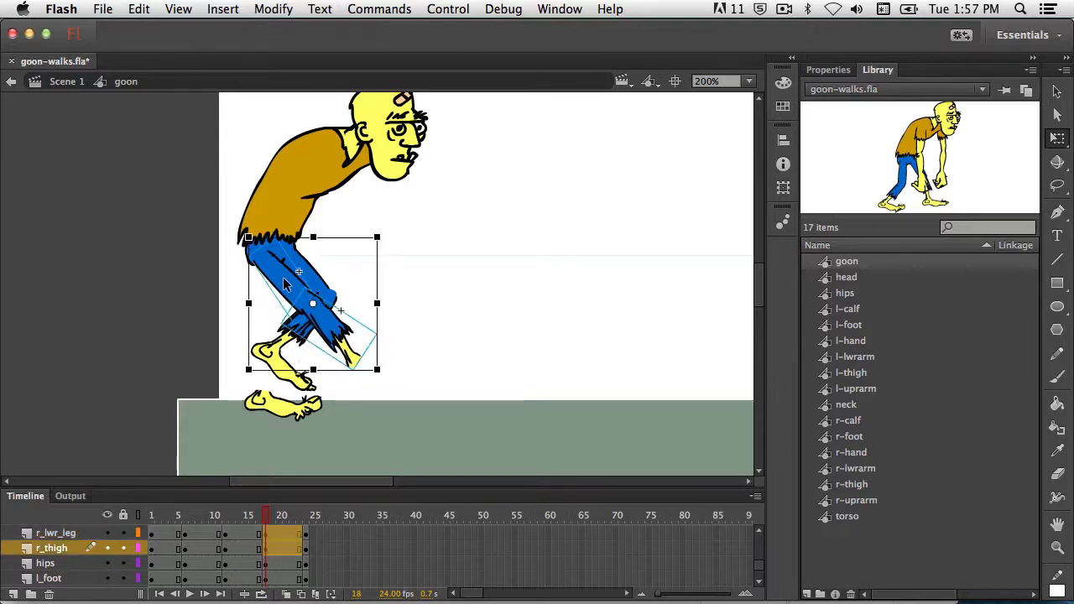
drag(313, 307, 312, 307)
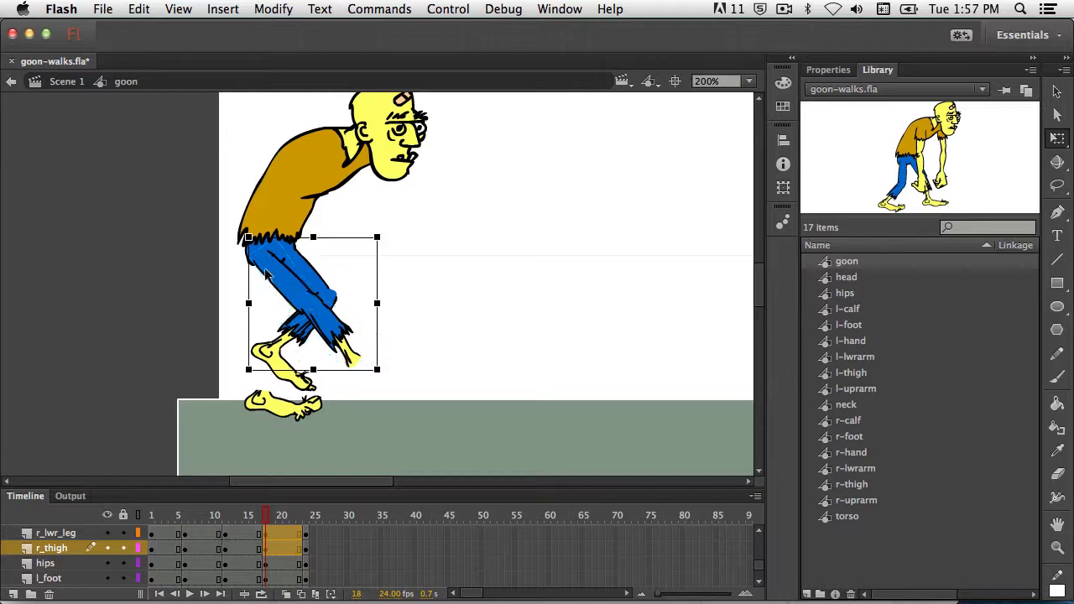
drag(378, 369, 285, 429)
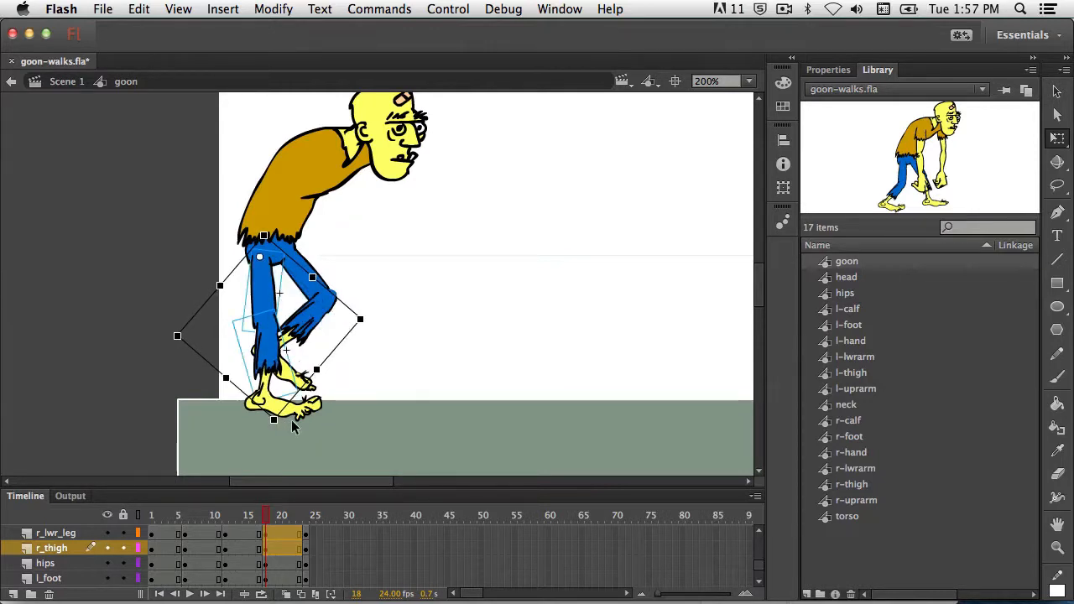
key(Escape)
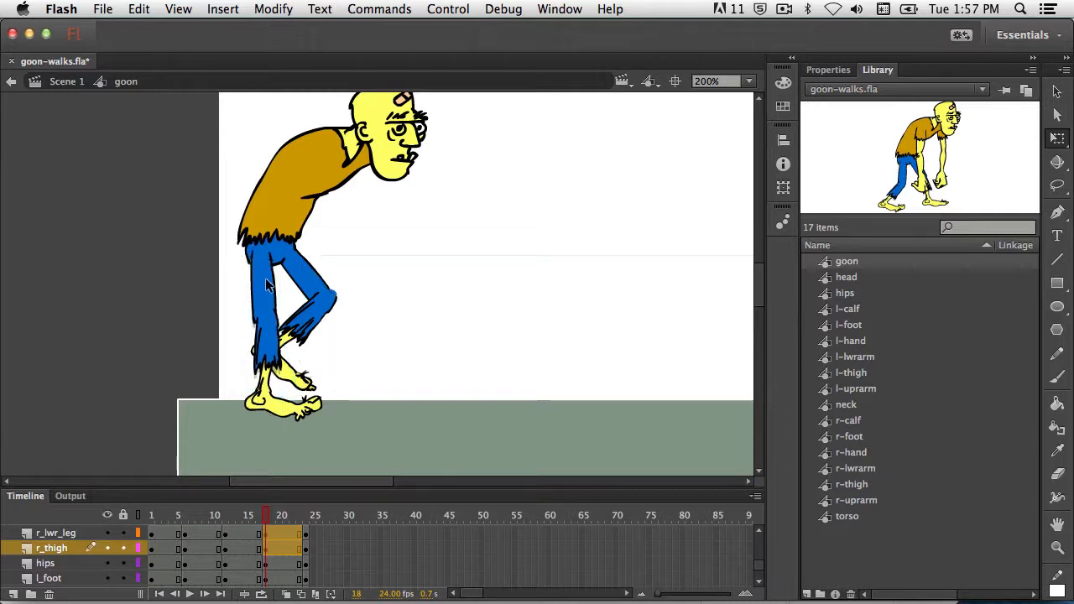
click(265, 282)
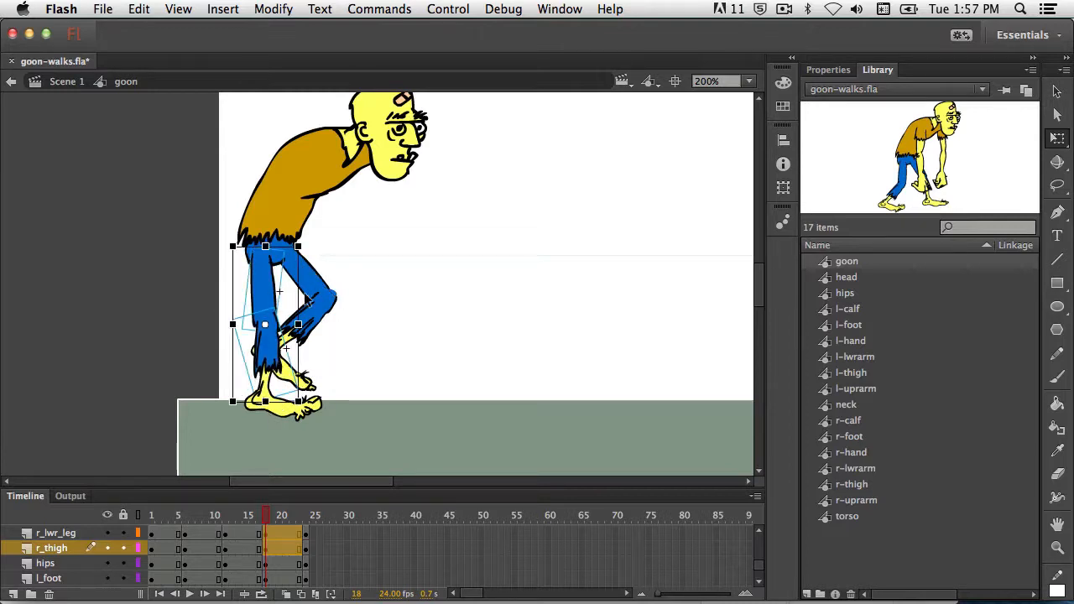
click(356, 306)
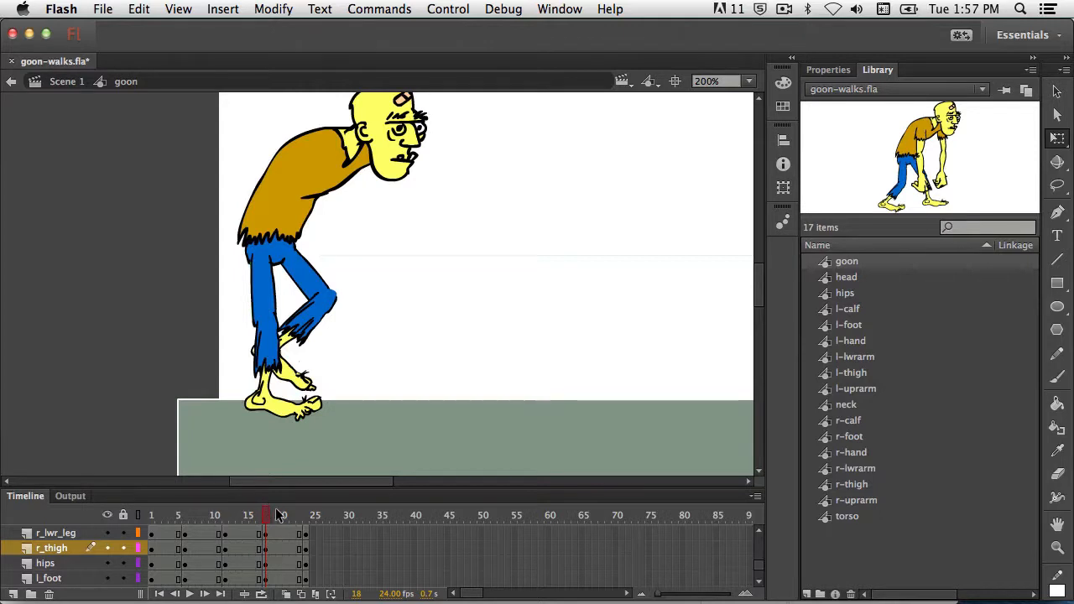
- At frame 6, lower the right lower leg and foot slightly and rotate them further back around the knee
drag(264, 516, 186, 525)
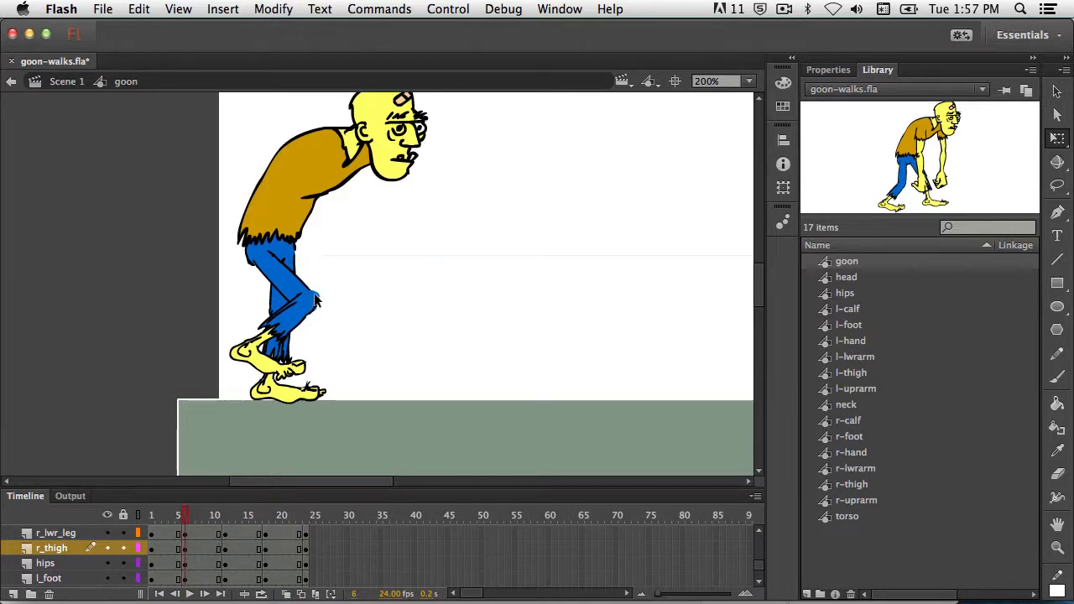
click(305, 315)
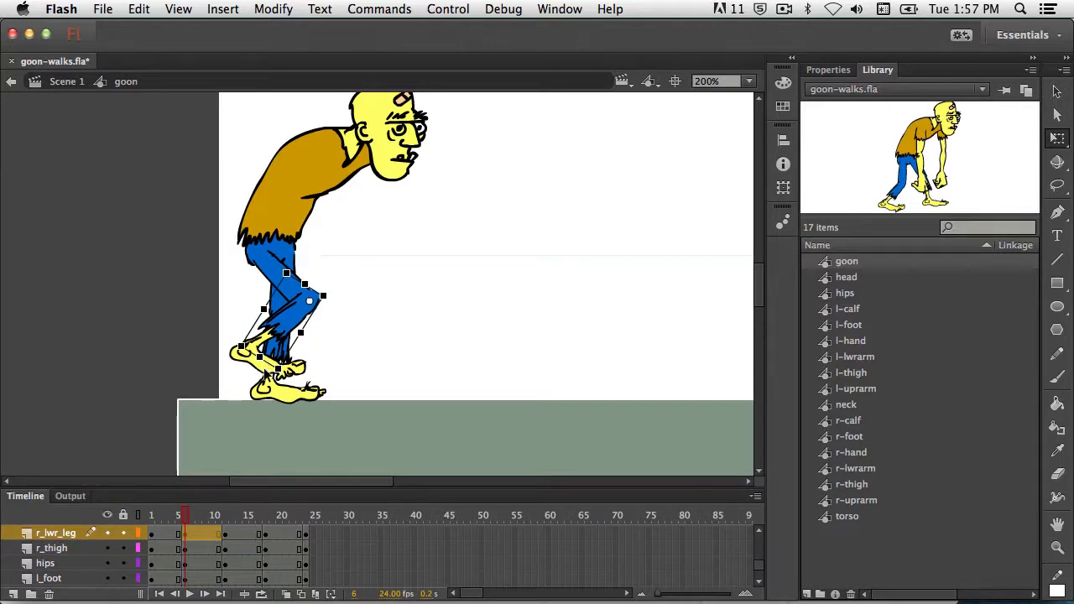
click(255, 366)
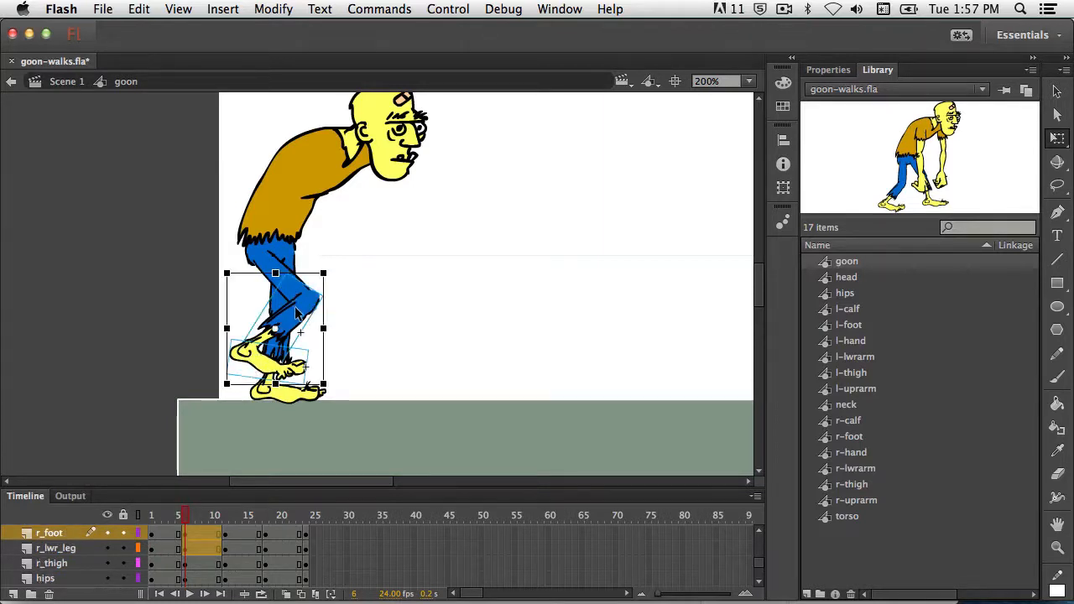
drag(300, 310, 294, 326)
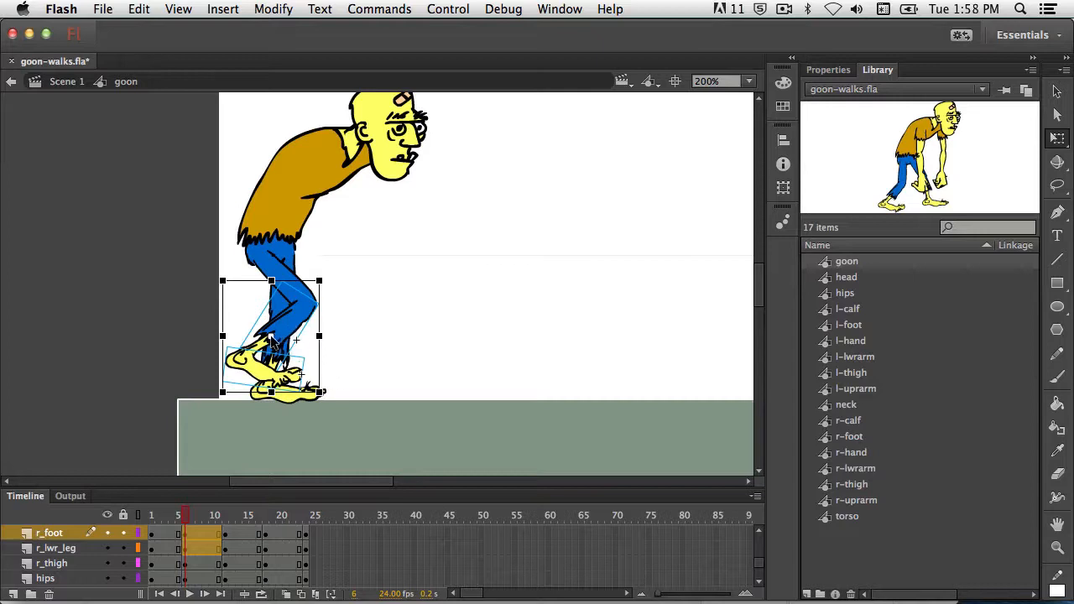
drag(271, 340, 307, 309)
drag(327, 402, 307, 379)
click(345, 344)
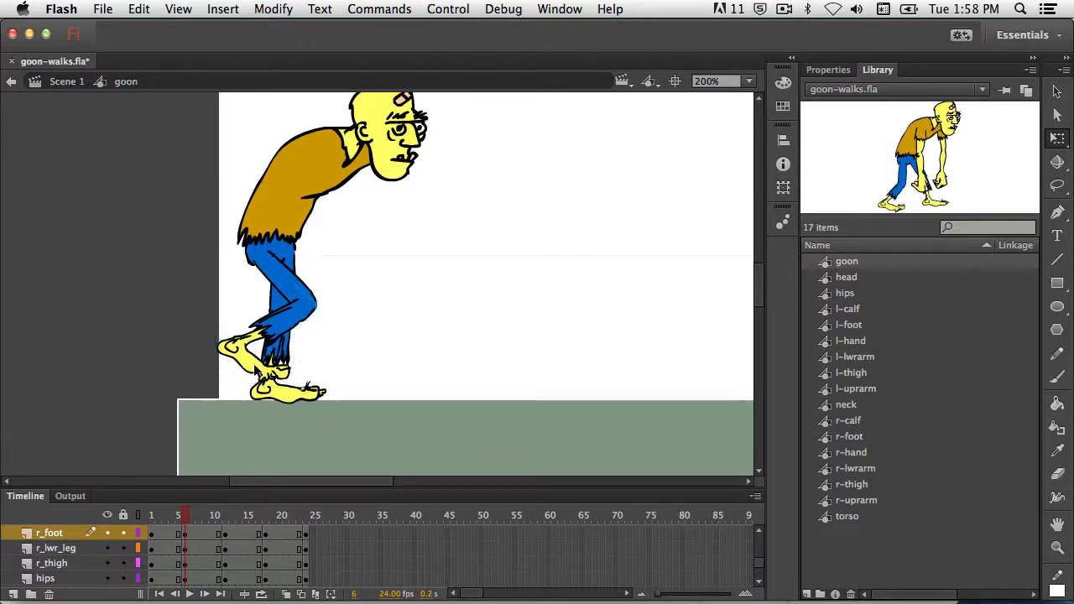
- Rotate the right foot at frame 6 so its toes hang down toward the ground
click(282, 379)
drag(289, 403, 275, 438)
click(282, 450)
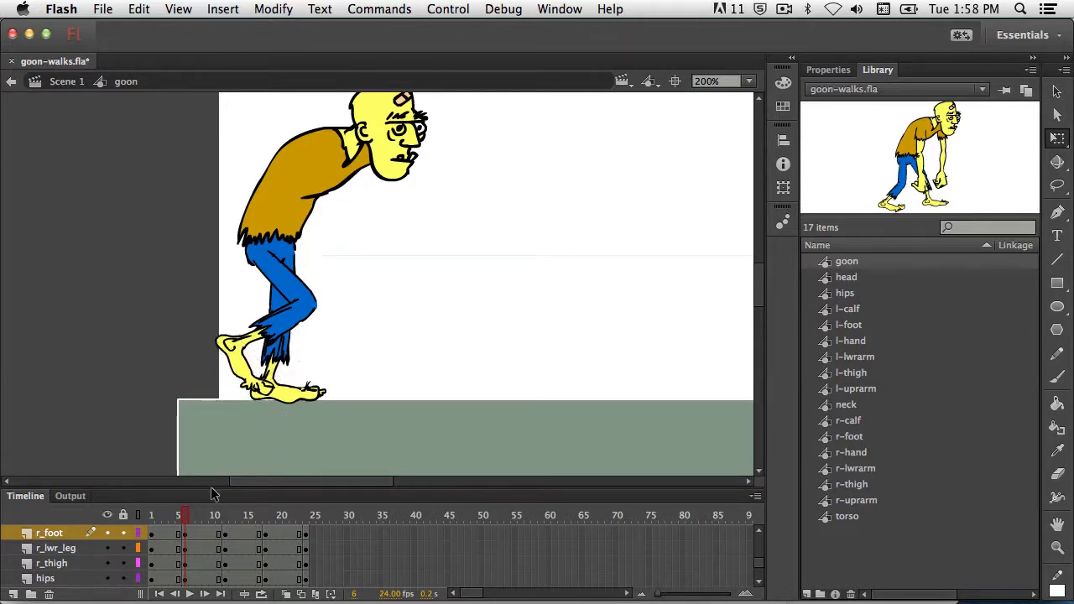
- Return to the second passing pose around frame 19 and rotate the left foot slightly toes-down
drag(186, 515, 271, 510)
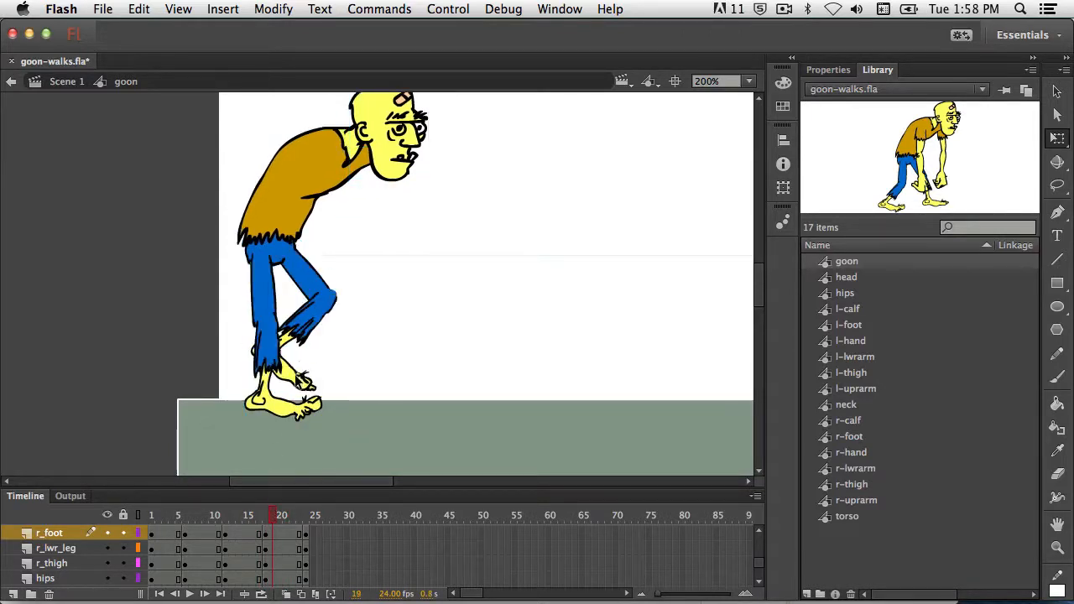
click(298, 381)
drag(334, 370, 337, 377)
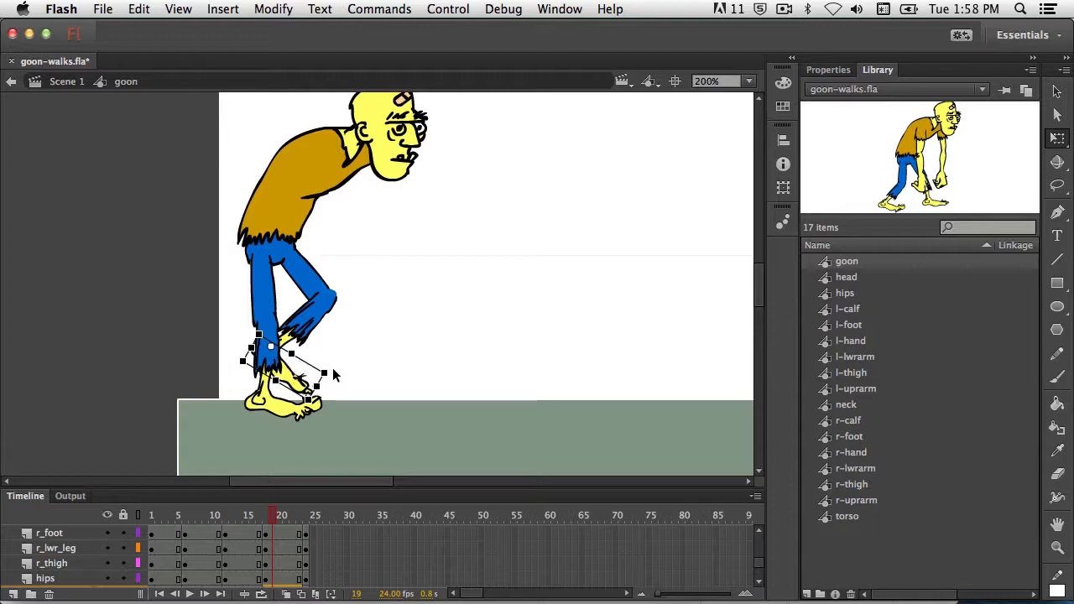